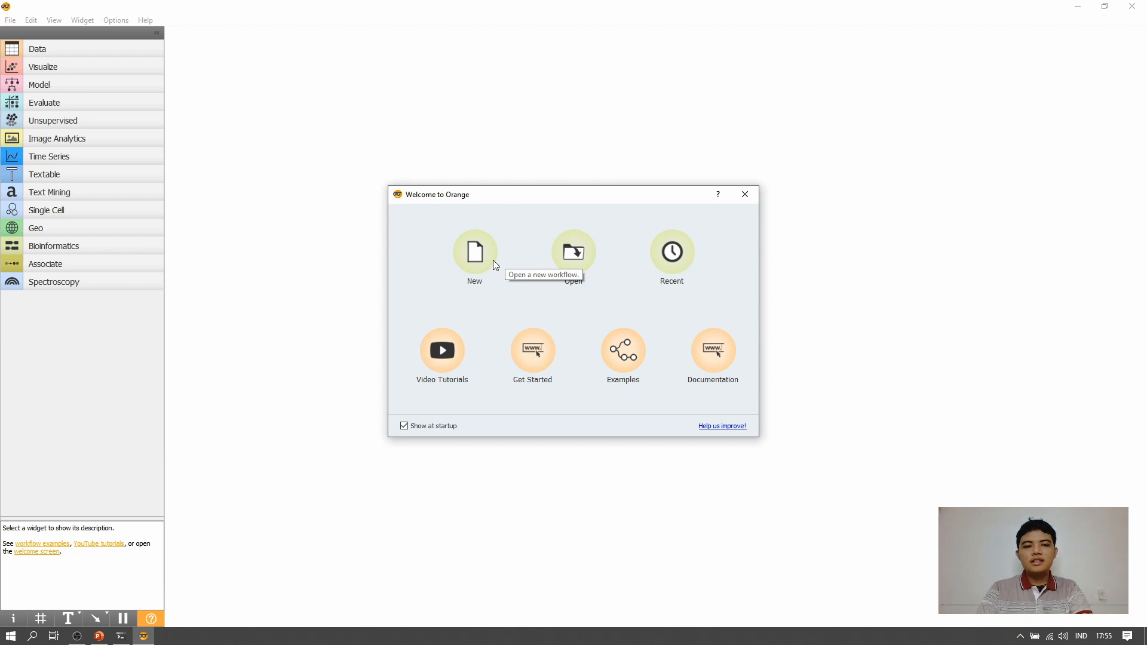
- Start a new empty workflow from the welcome window
left_click(480, 257)
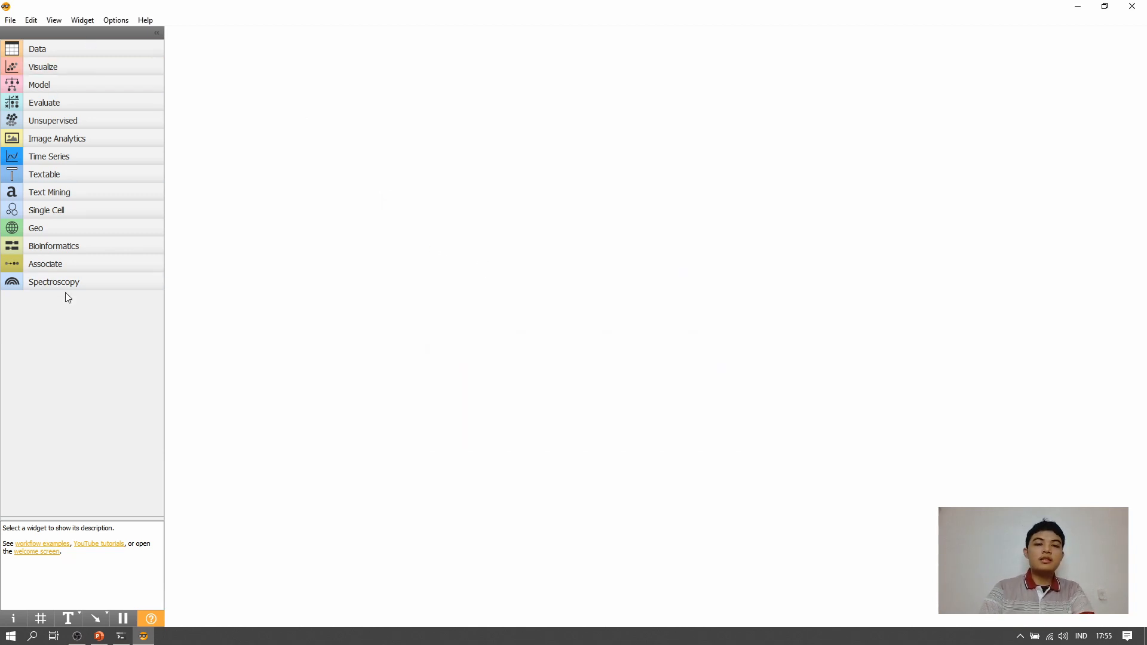
- Look through the widget categories, including Data, Geo and Bioinformatics, and the main menus to see what is available
left_click(117, 49)
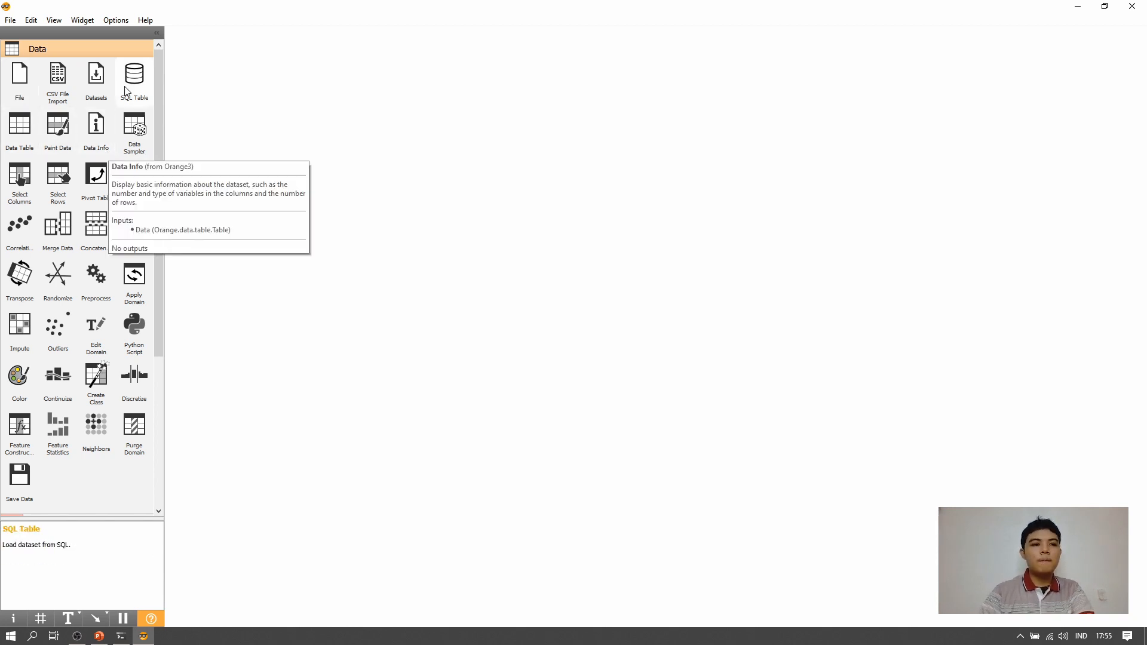
left_click(66, 49)
left_click(7, 21)
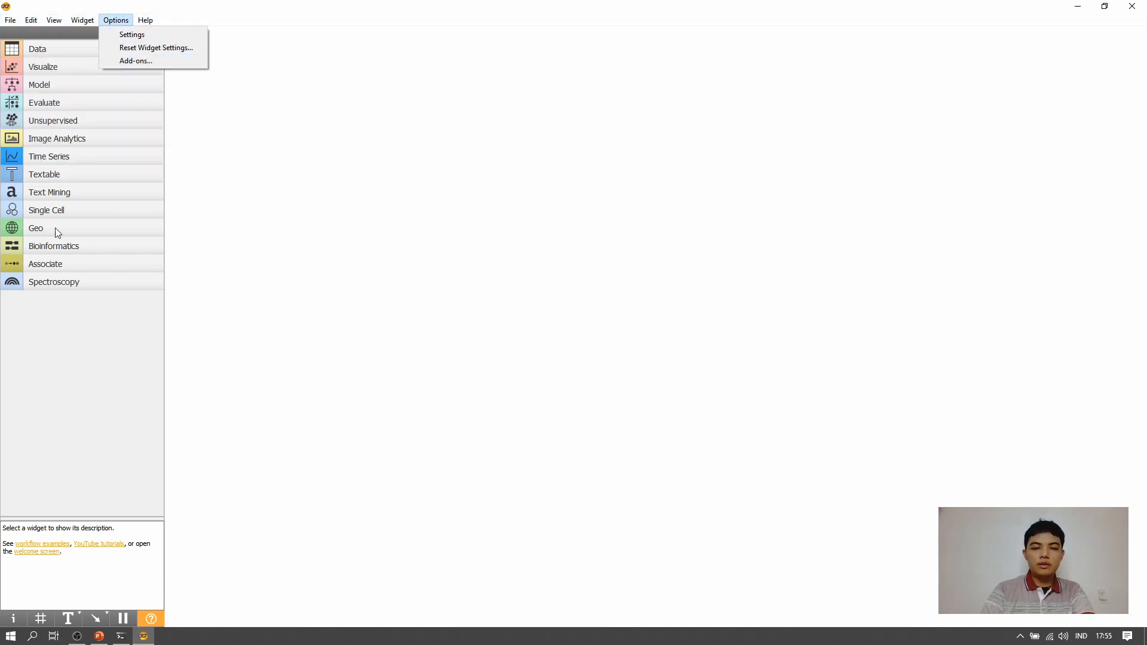
left_click(88, 351)
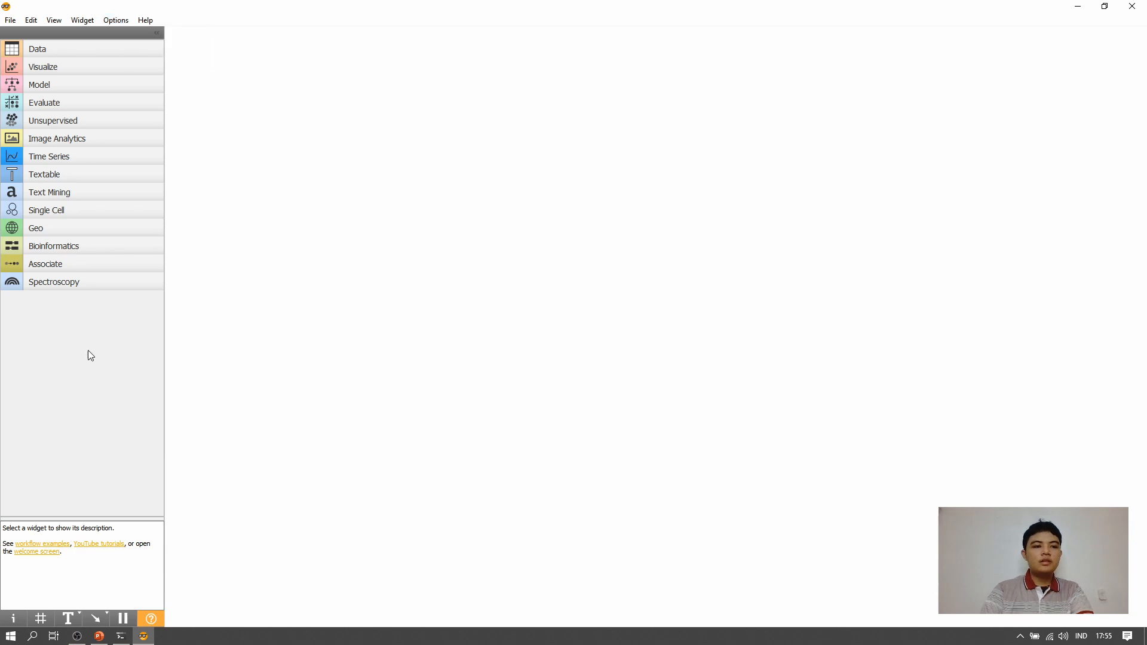
left_click(41, 229)
left_click(55, 230)
left_click(96, 247)
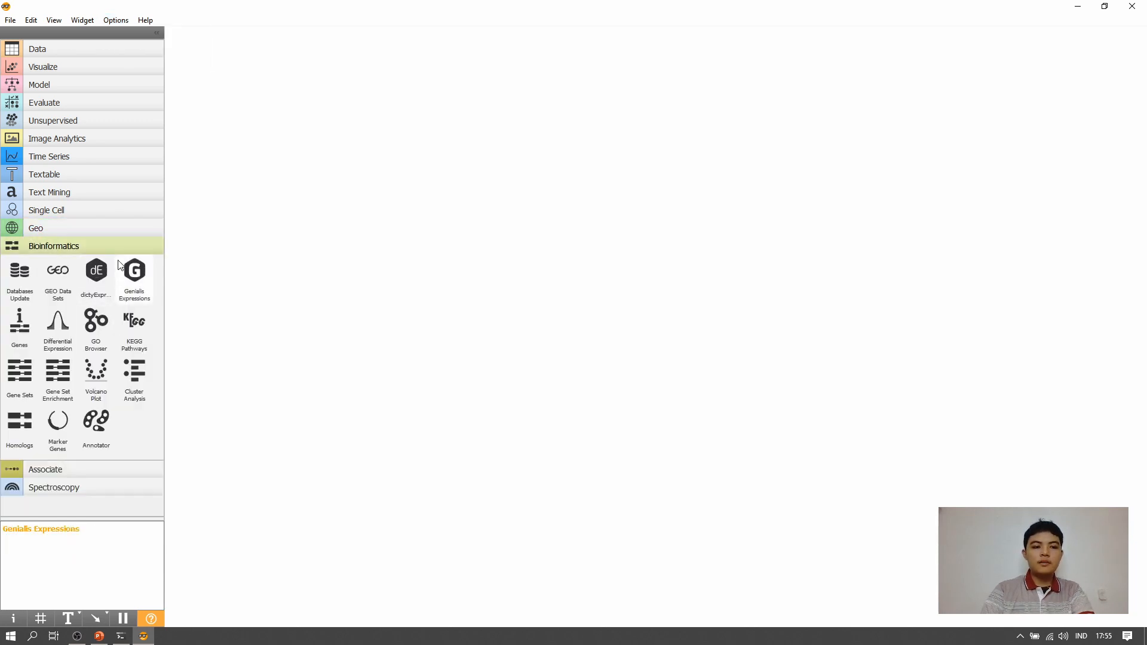
left_click(123, 246)
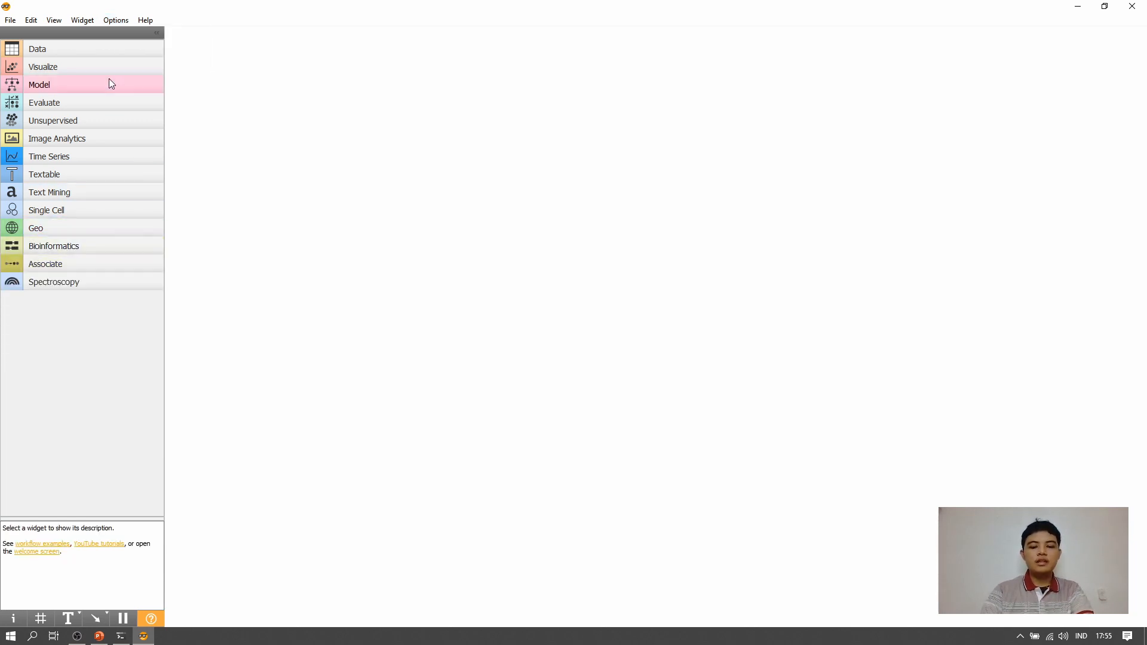
- Add a File widget from the Data category to the canvas and place it near the canvas's upper-left corner
left_click(118, 50)
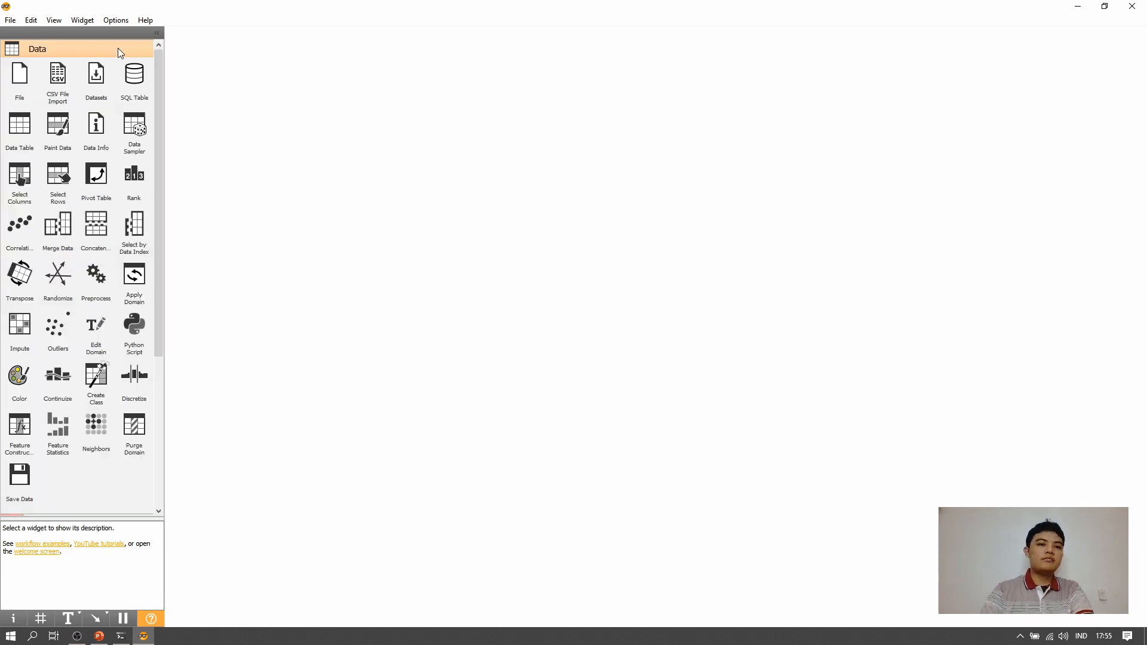
scroll(114, 185, "down", 2)
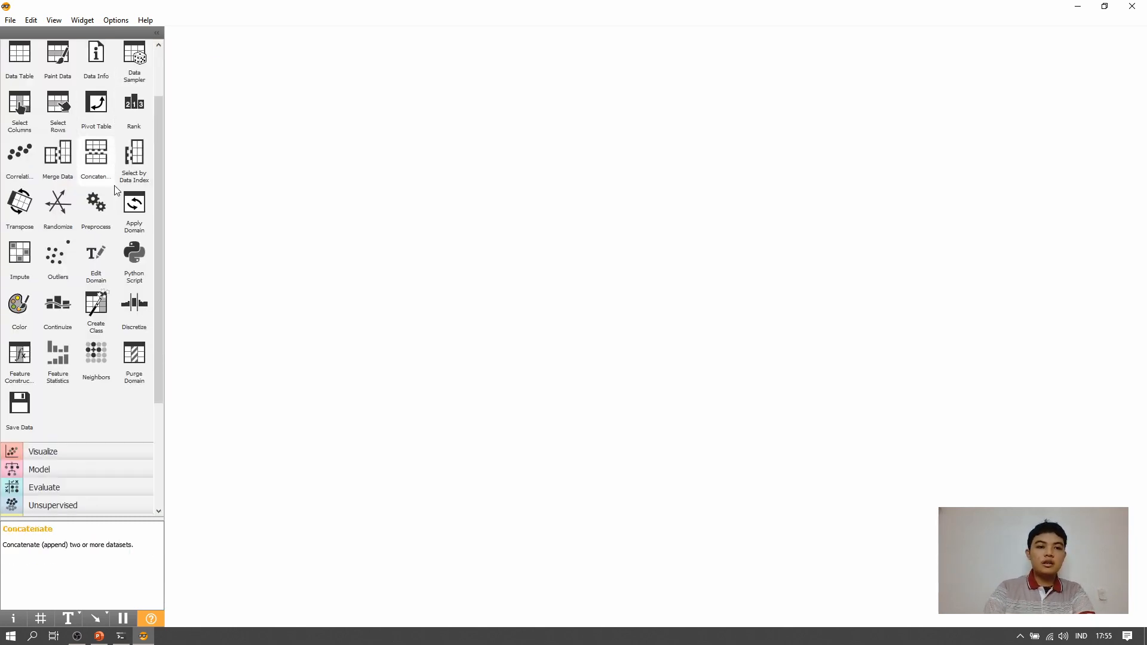
scroll(117, 191, "up", 2)
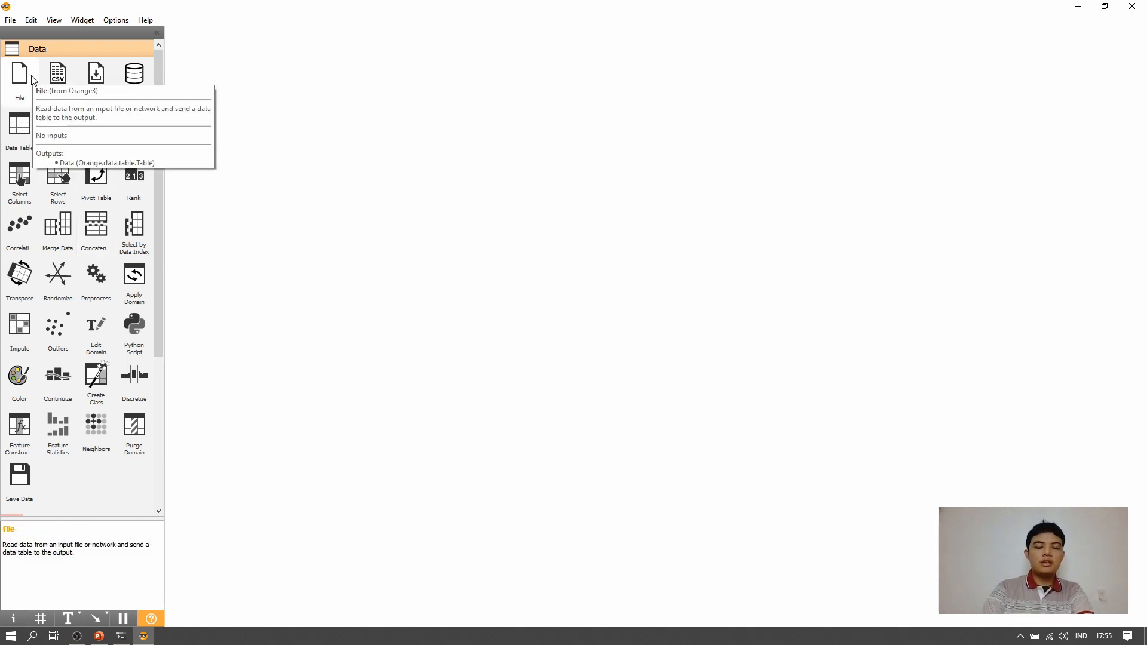
left_click_drag(31, 76, 254, 115)
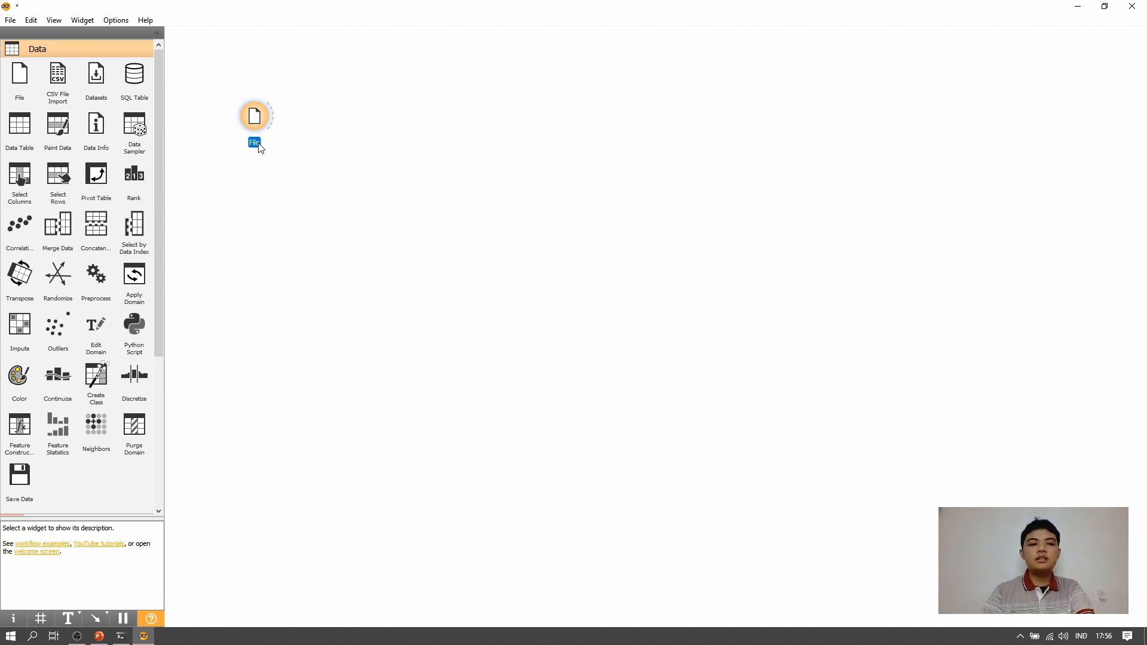
left_click_drag(261, 120, 238, 106)
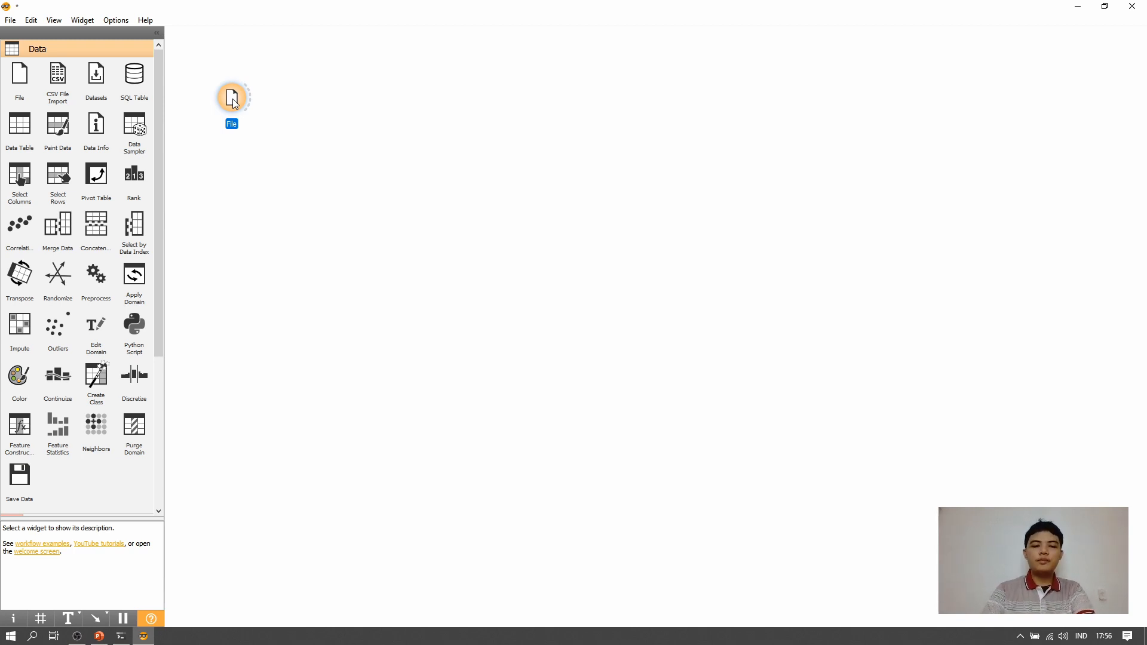
- Load the iris.tab dataset in the File widget and close its window
double_click(232, 99)
left_click(473, 199)
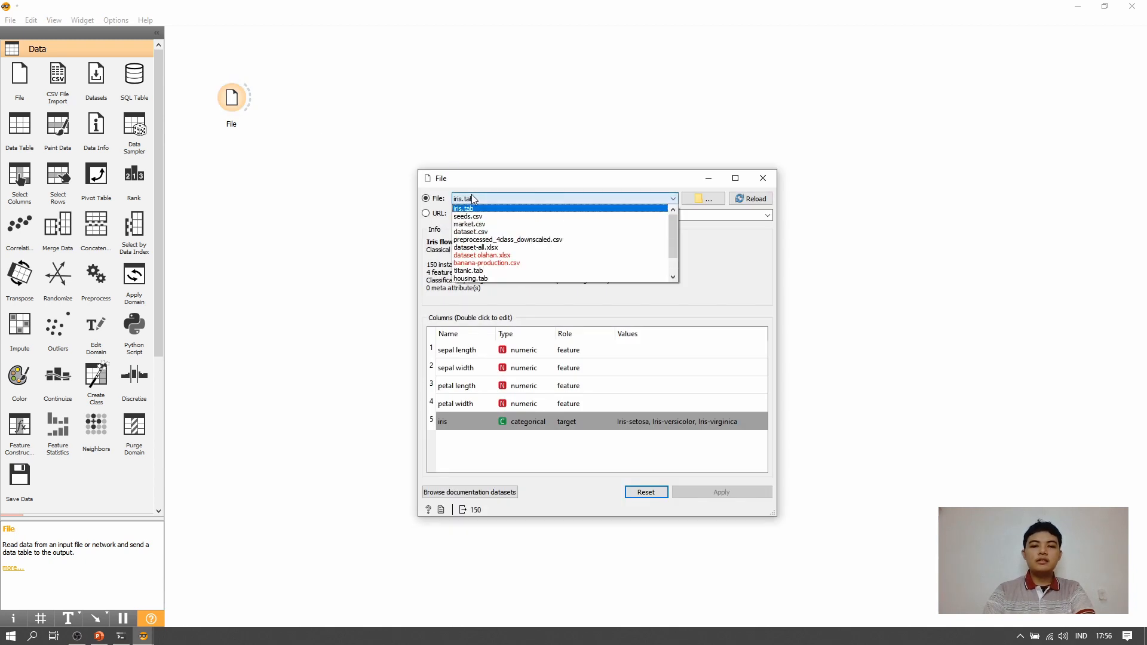
left_click(477, 210)
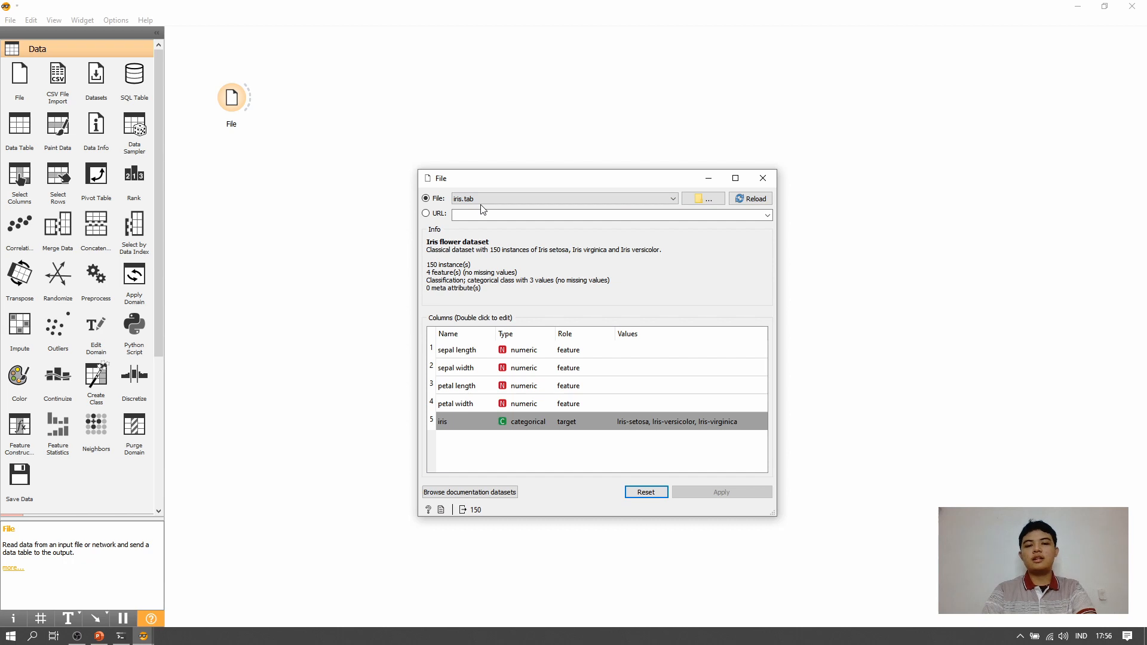
left_click(484, 199)
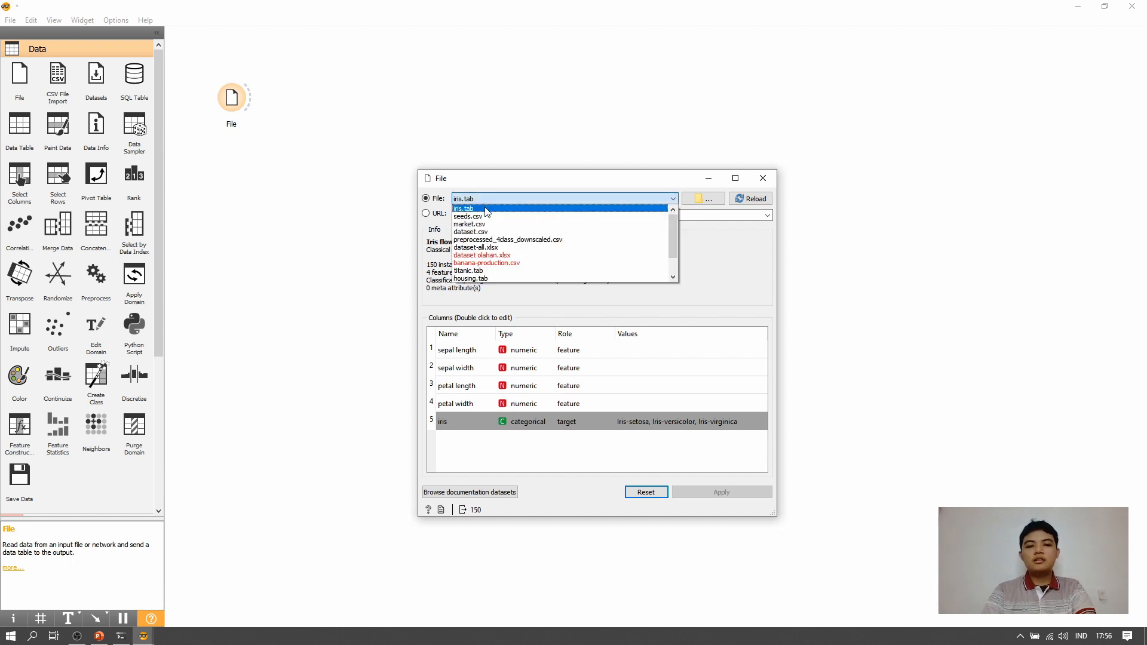
left_click(485, 209)
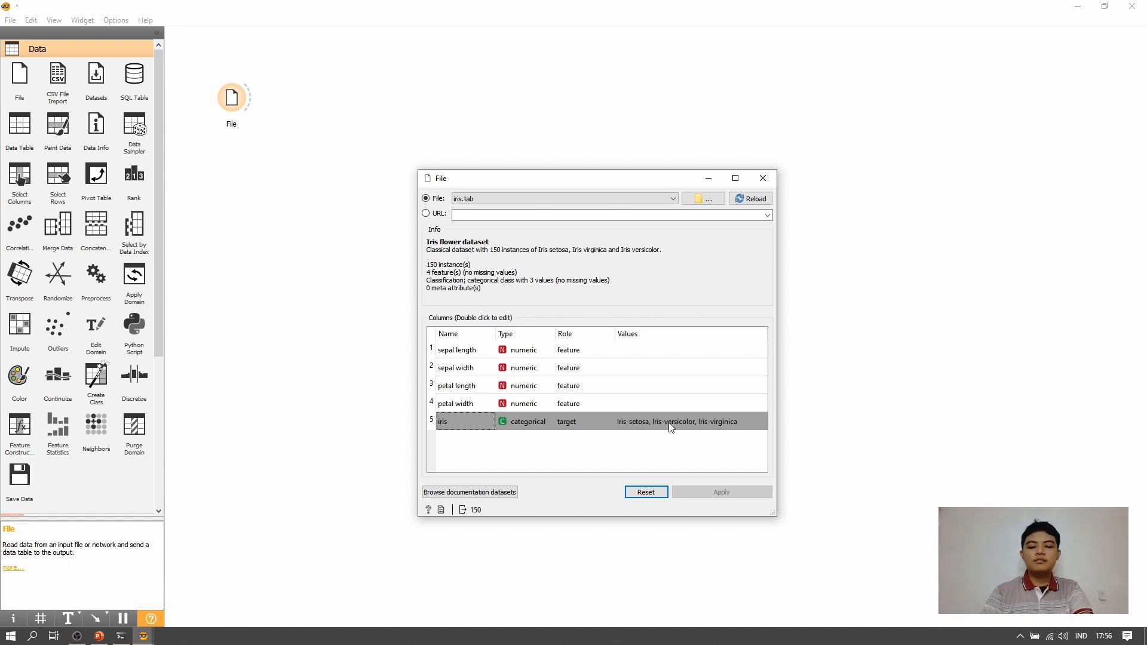
left_click(764, 175)
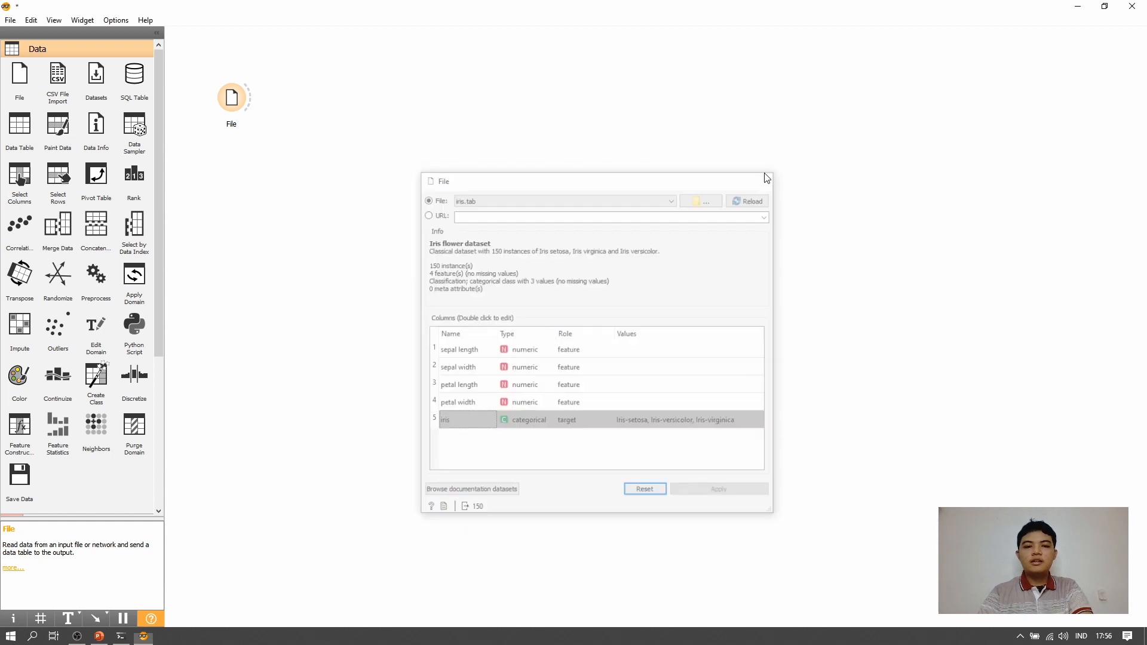
- Add a Data Table widget beside the File widget and link File's output to its input
right_click(238, 104)
left_click(275, 227)
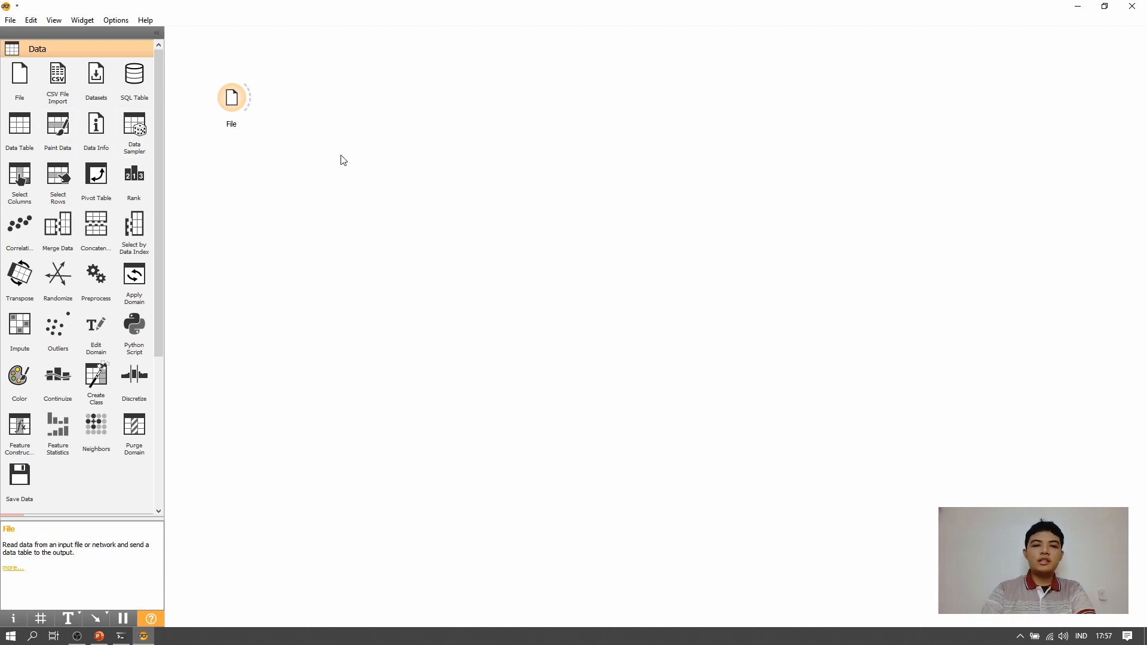
left_click(20, 127)
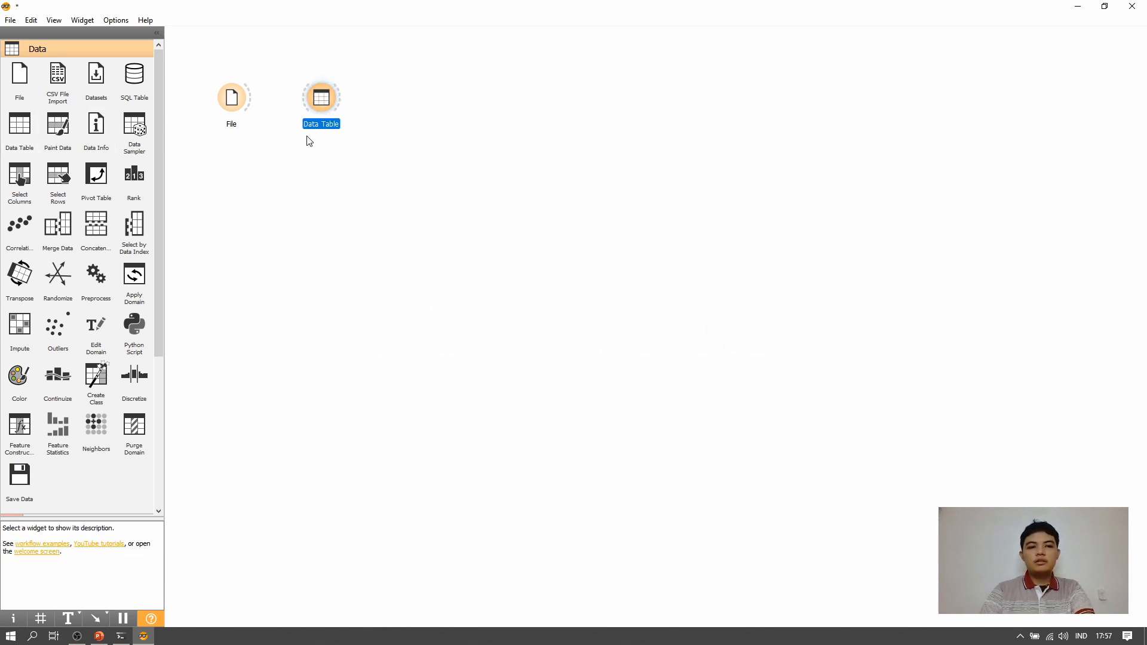
double_click(328, 100)
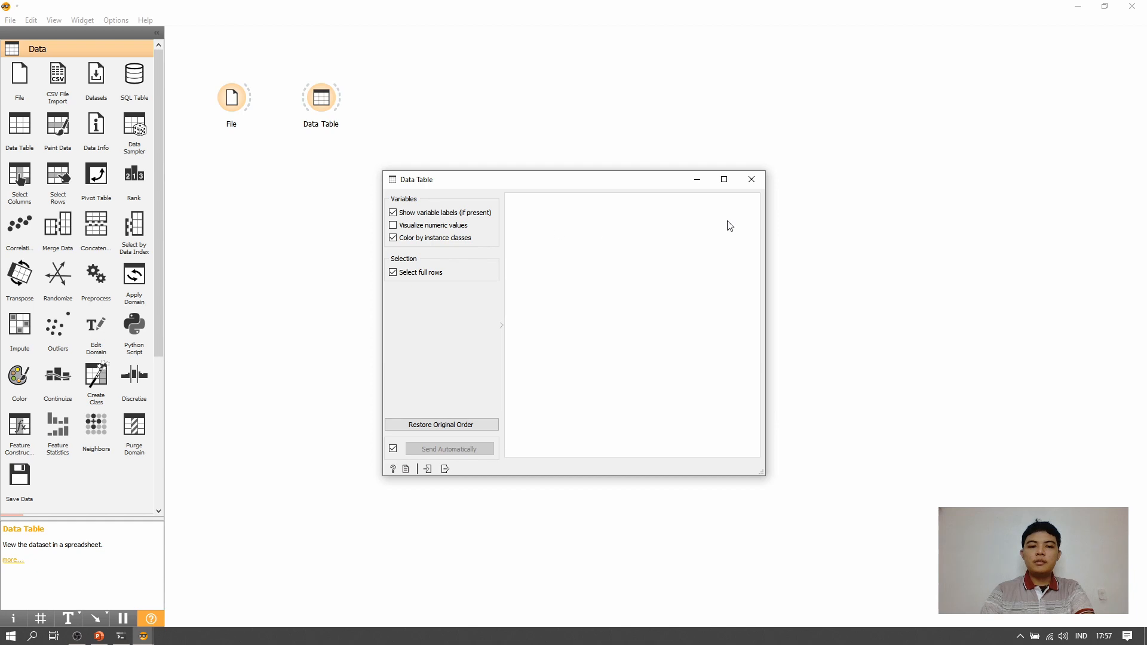
left_click(752, 180)
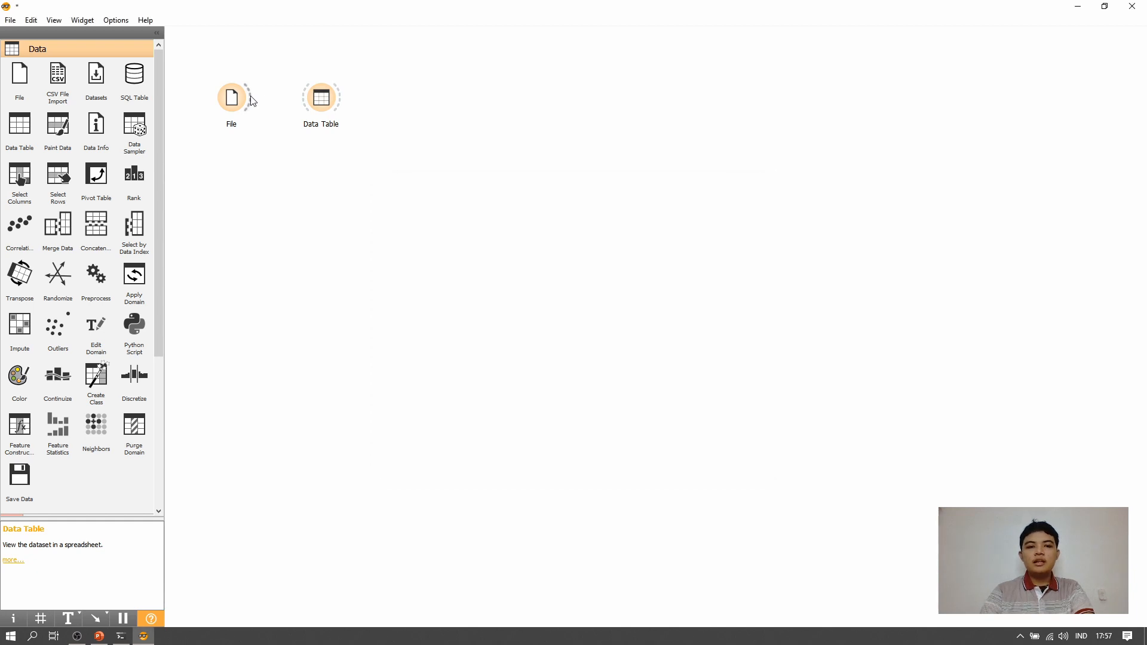
left_click_drag(251, 101, 310, 106)
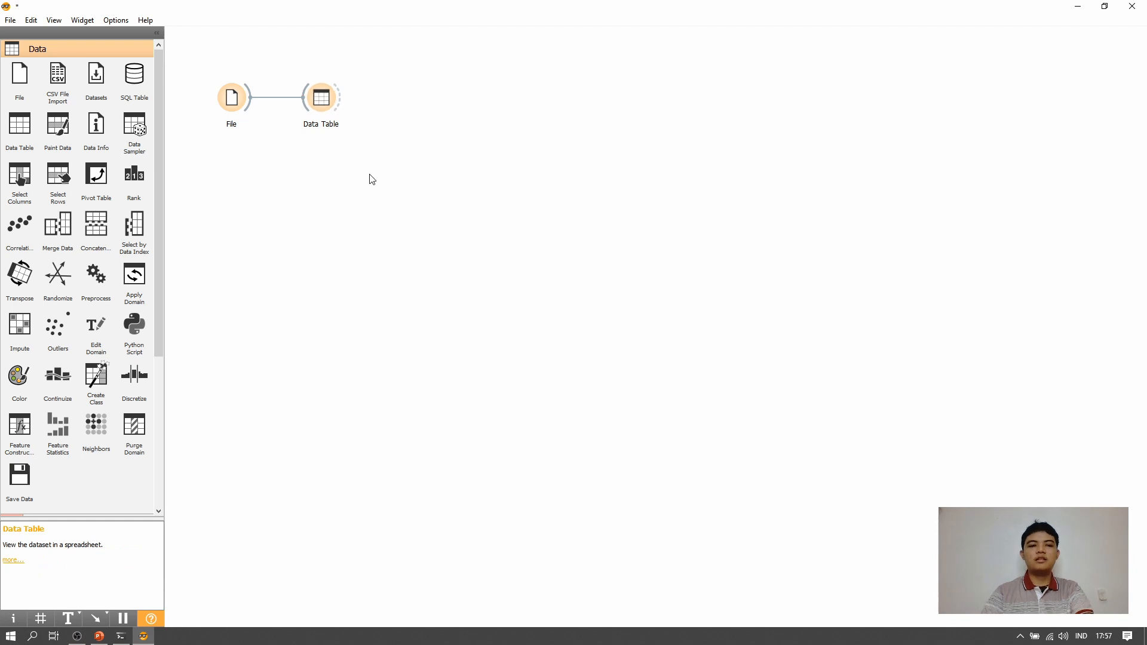
- Inspect the iris records in the Data Table widget with all columns showing, selecting row 1 and row 107, and close it
left_click(319, 100)
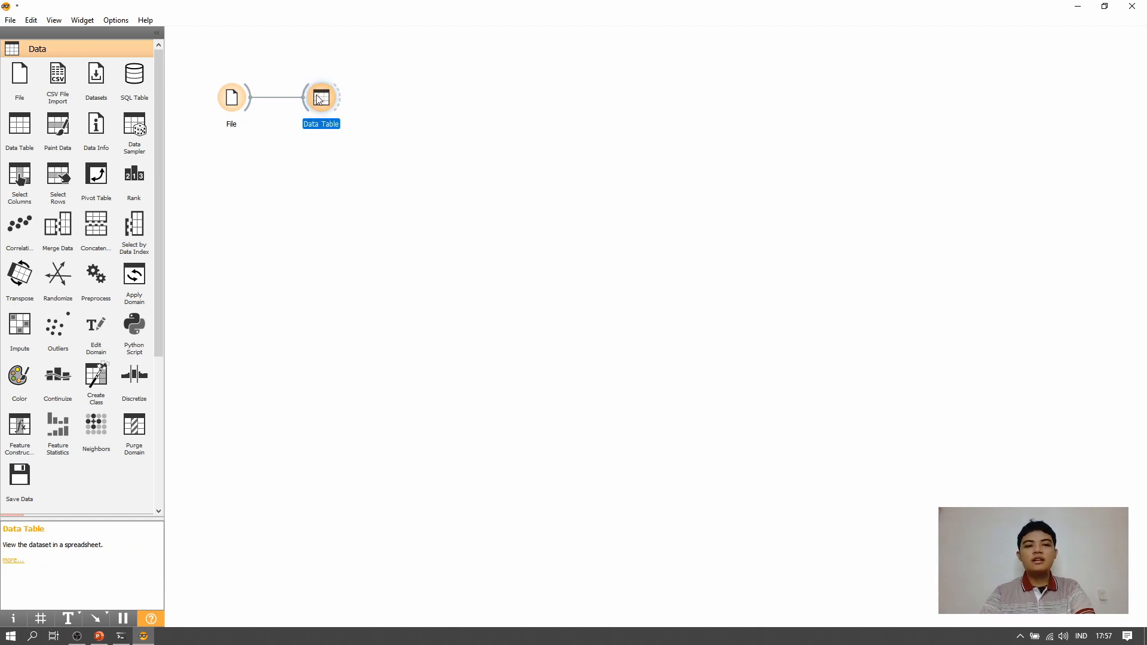
double_click(318, 99)
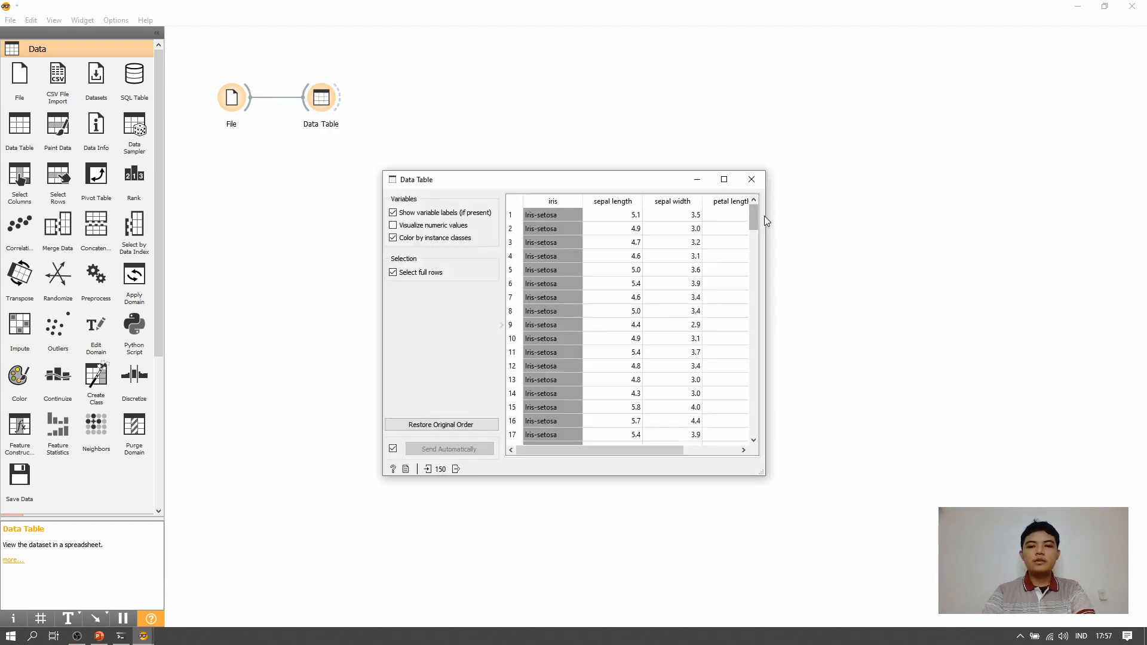
left_click_drag(766, 217, 906, 214)
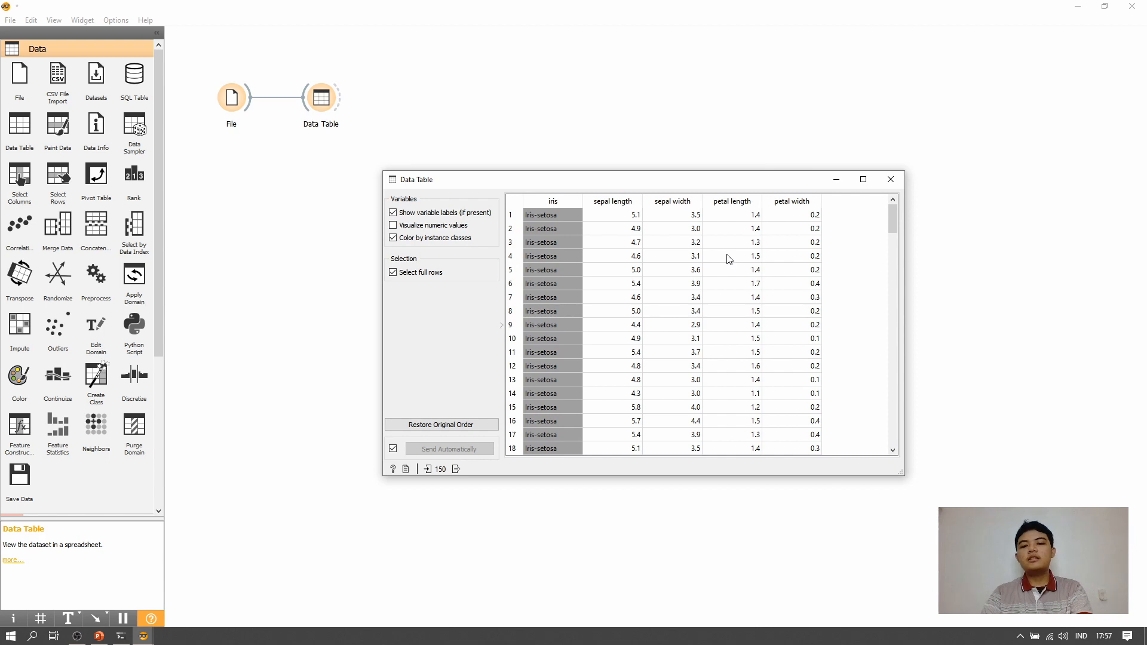
left_click(629, 219)
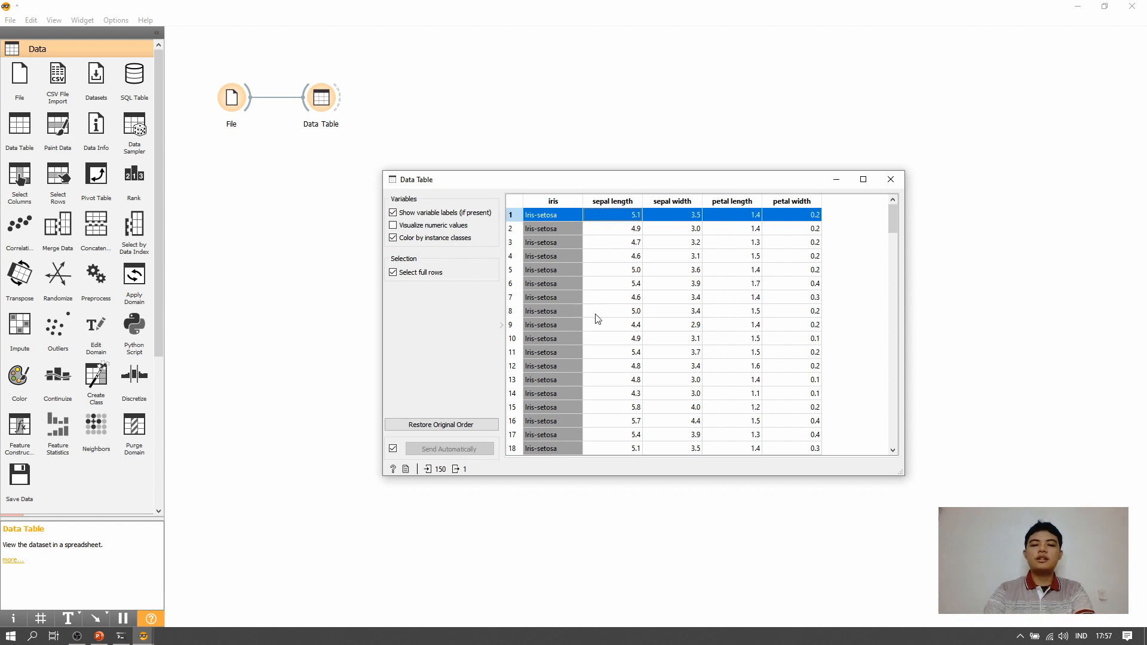
scroll(595, 323, "down", 14)
scroll(560, 337, "down", 19)
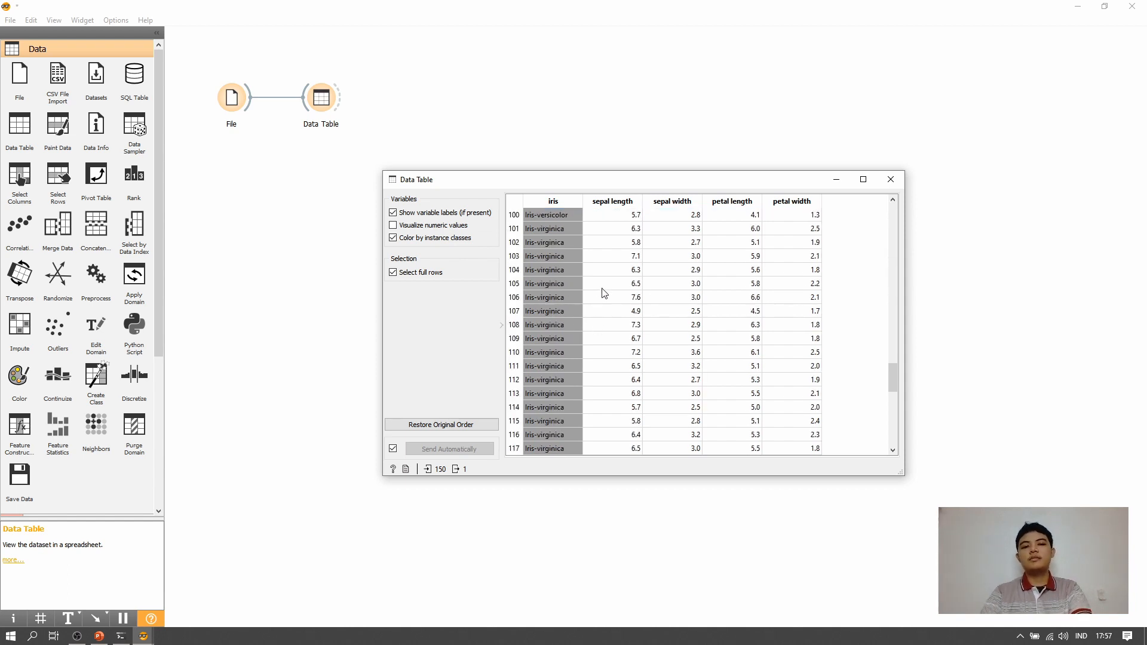
left_click(651, 309)
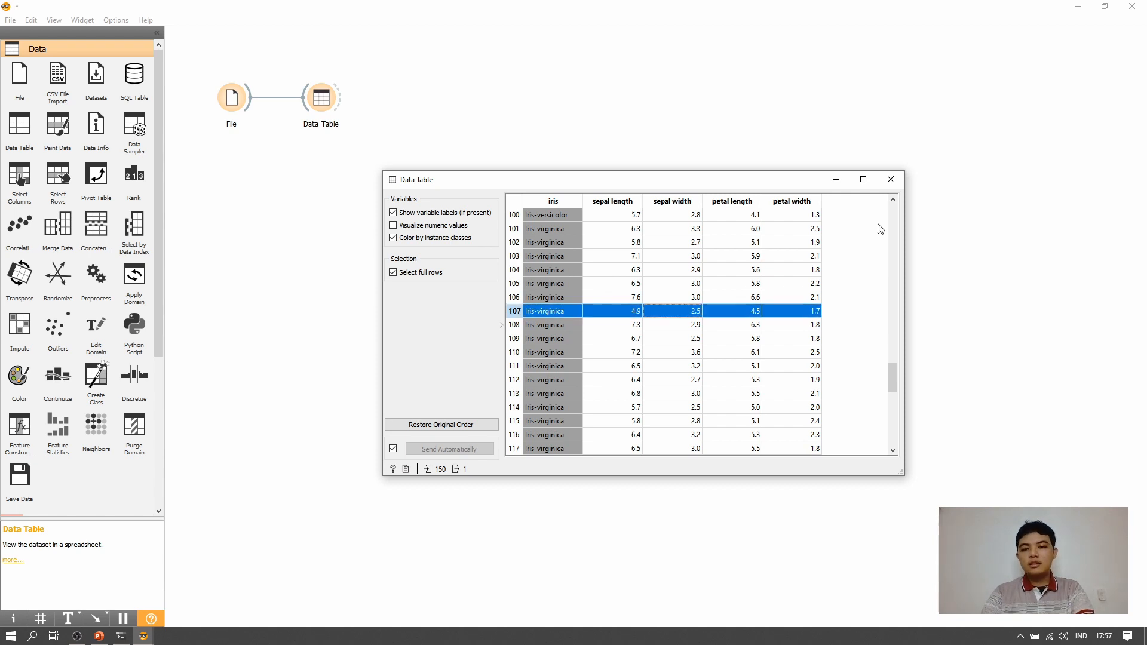
left_click(890, 176)
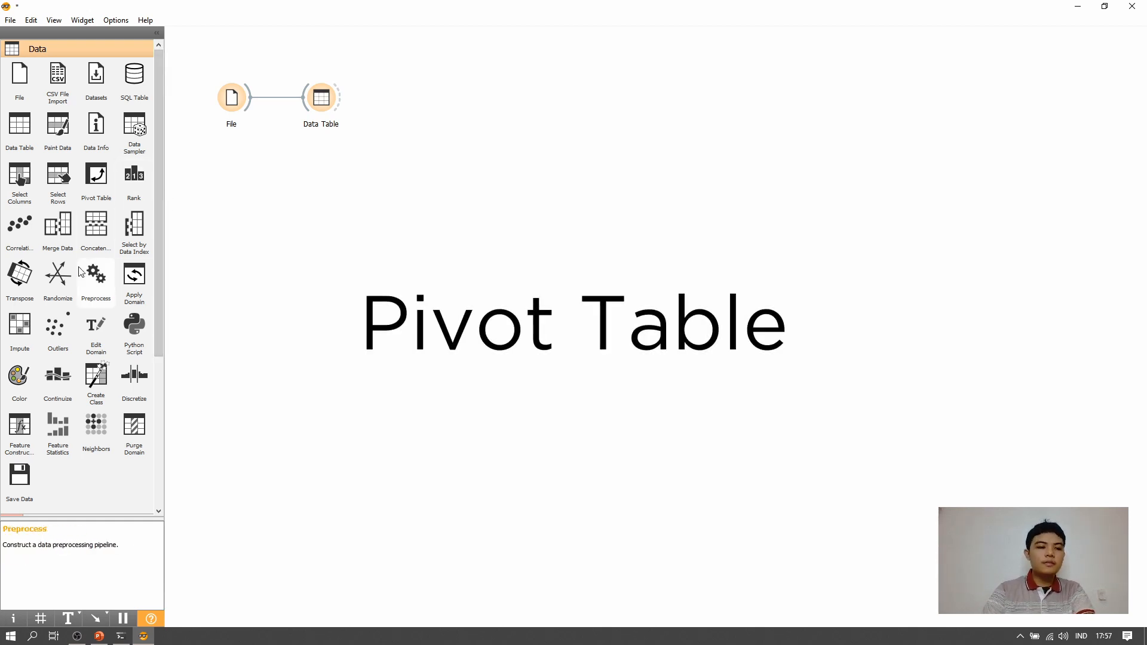
- Add a Pivot Table widget below the Data Table widget and link it to the File widget
left_click(101, 192)
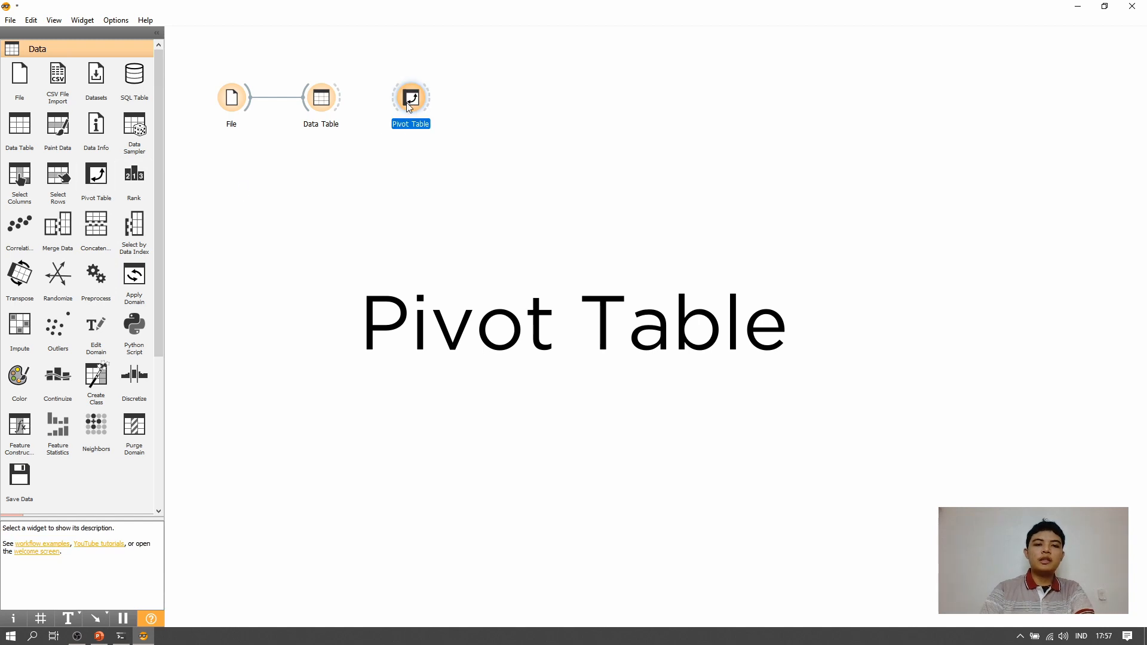
left_click_drag(408, 100, 321, 174)
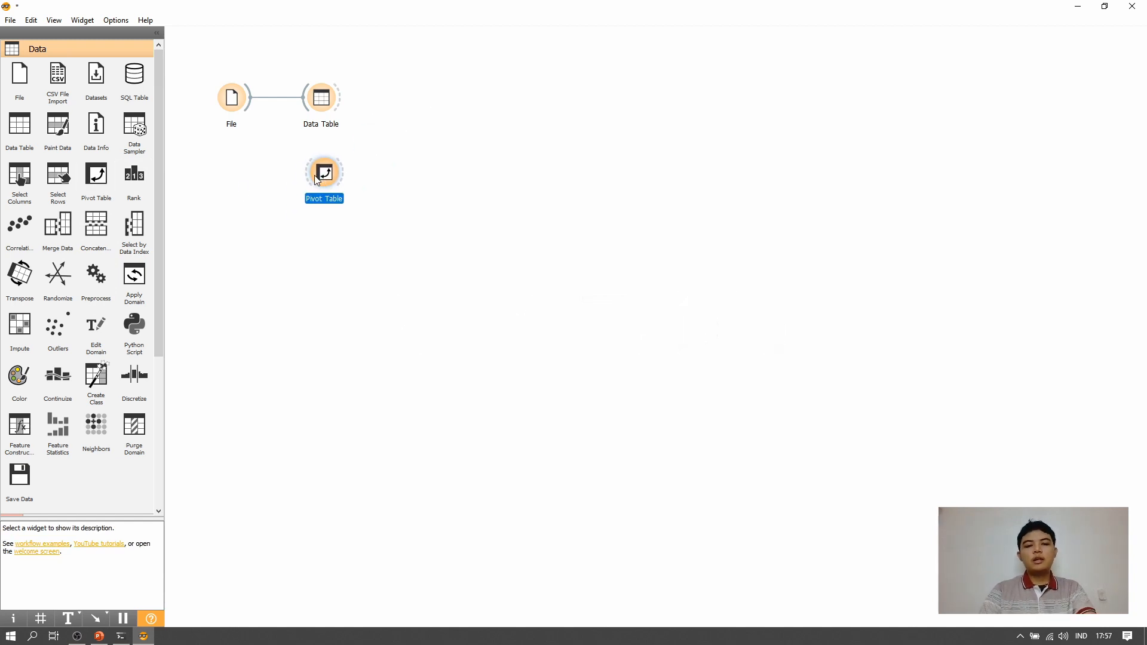
left_click_drag(307, 174, 250, 102)
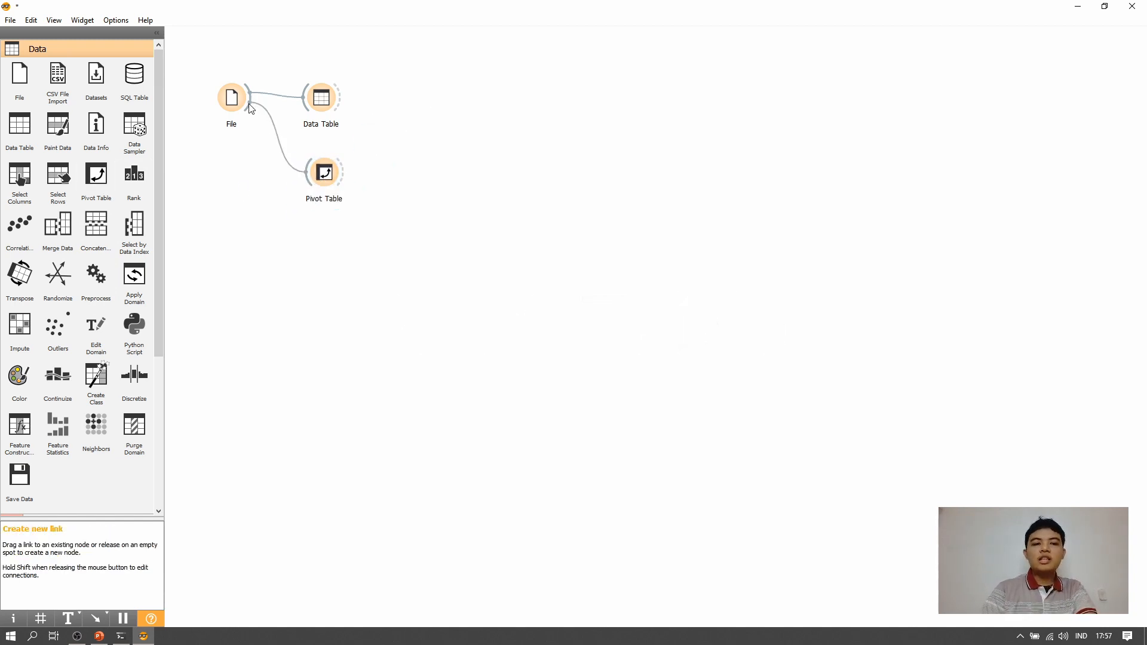
- Open the Pivot Table widget and review its grouping choices, keeping iris for rows and columns and sepal length for values
double_click(325, 173)
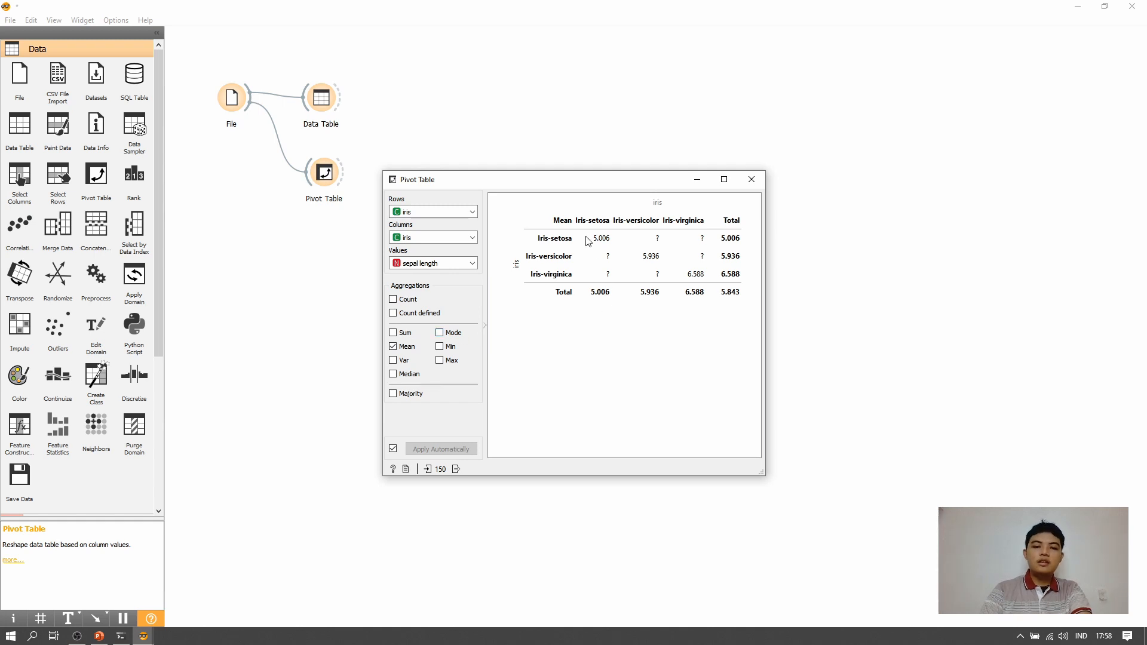
left_click(472, 264)
left_click(472, 265)
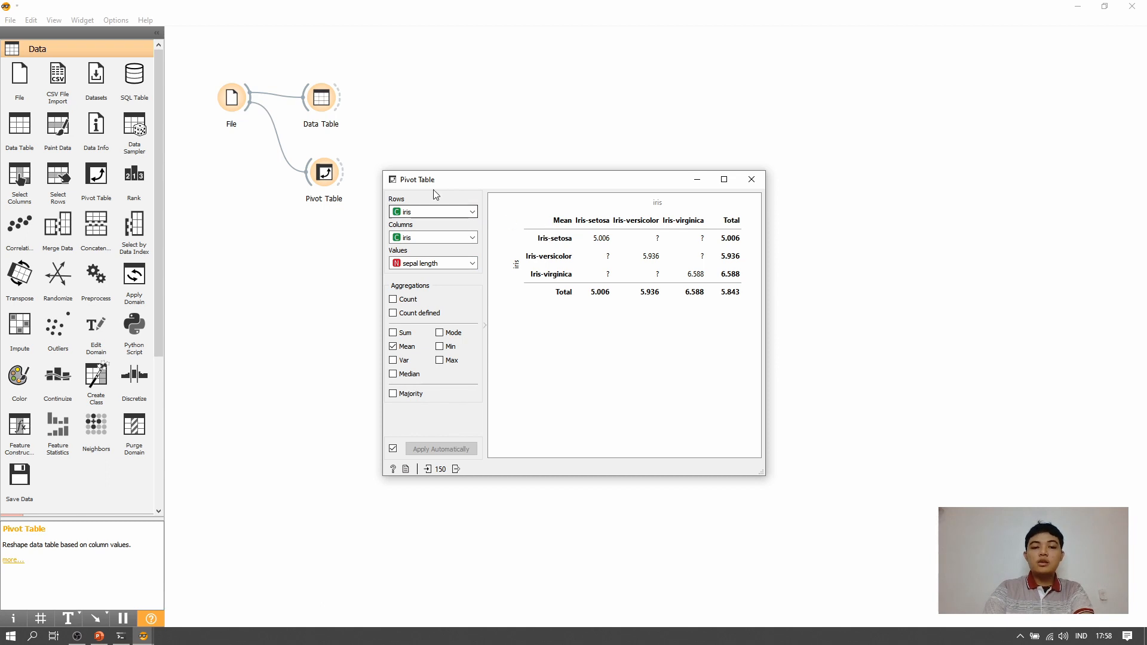
left_click(472, 212)
left_click(472, 212)
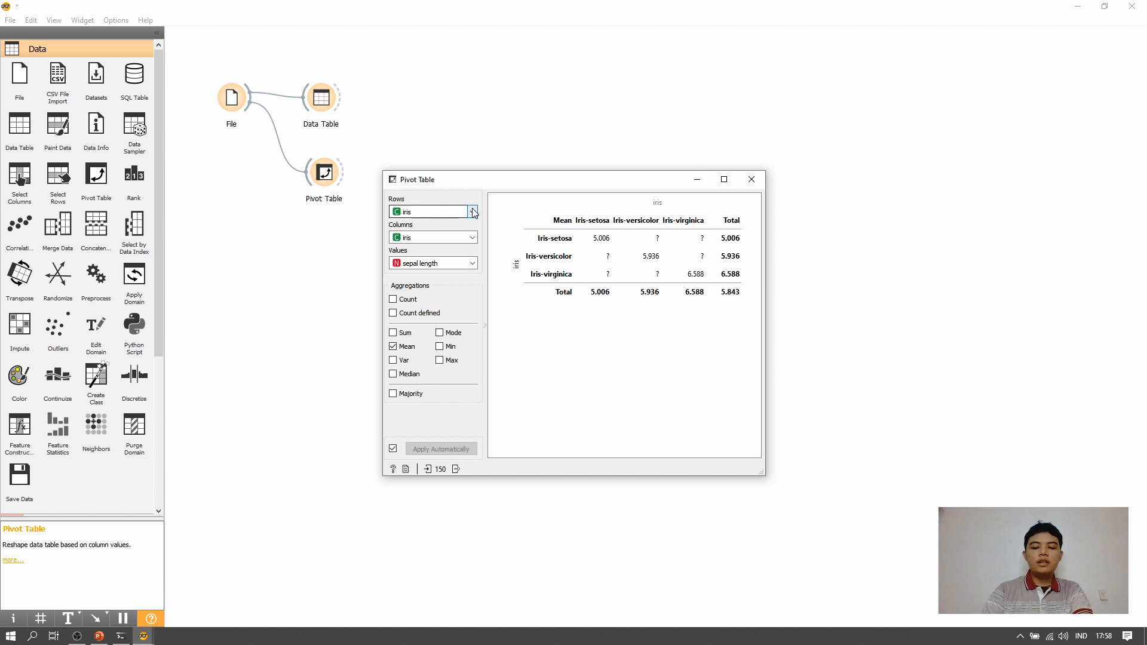
left_click(472, 263)
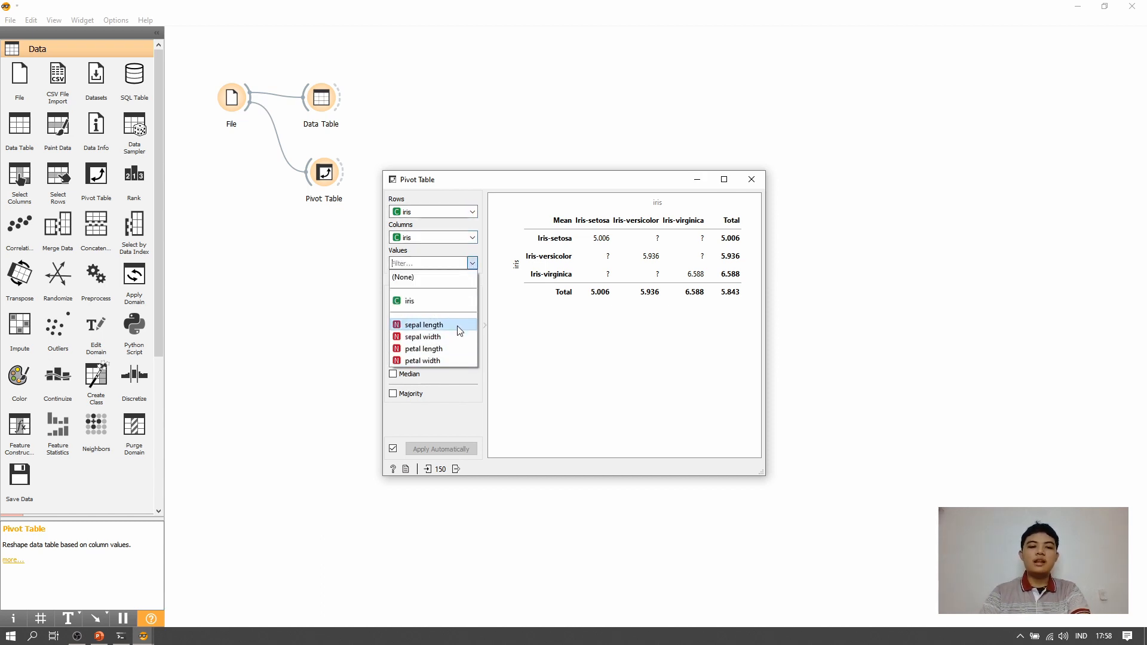
left_click(480, 379)
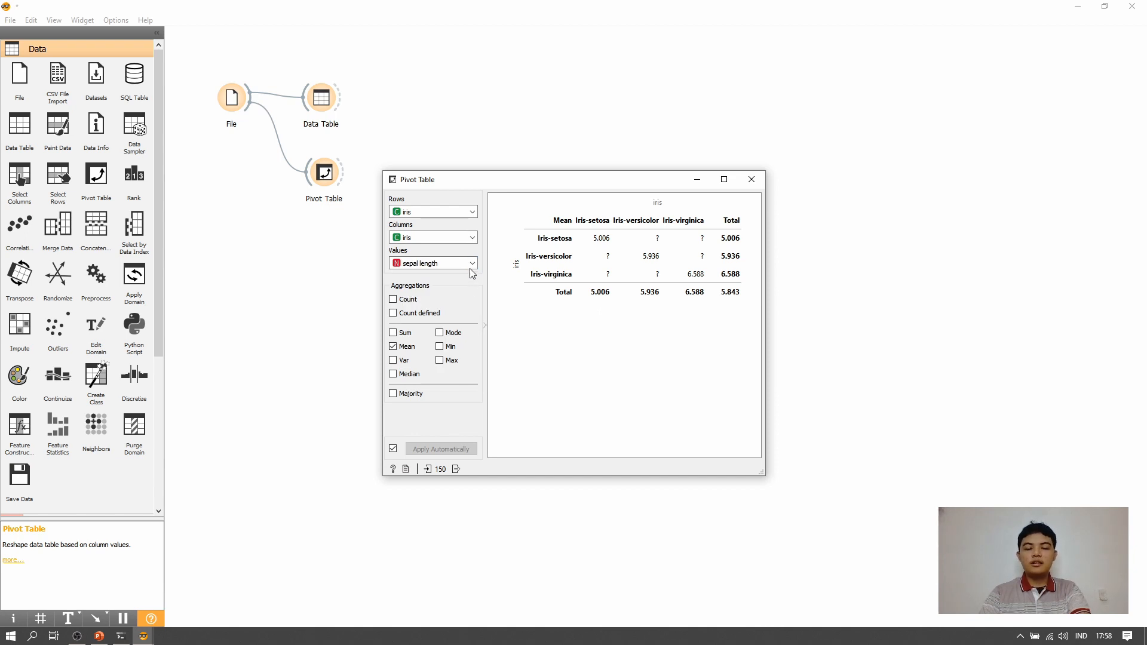
left_click(472, 237)
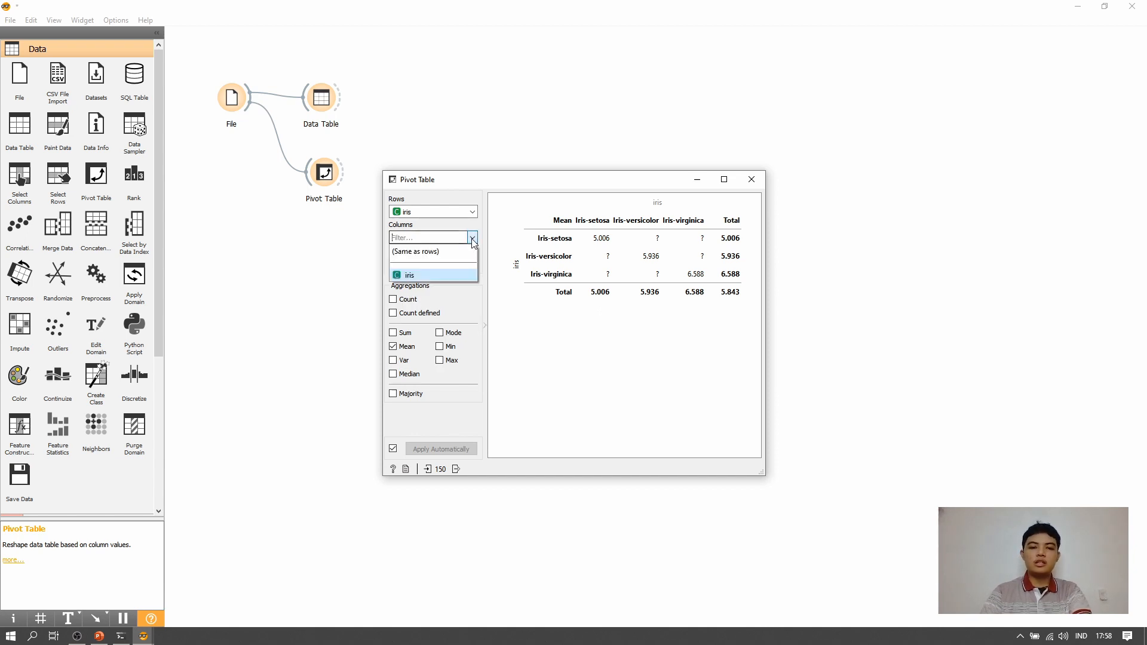
left_click(444, 273)
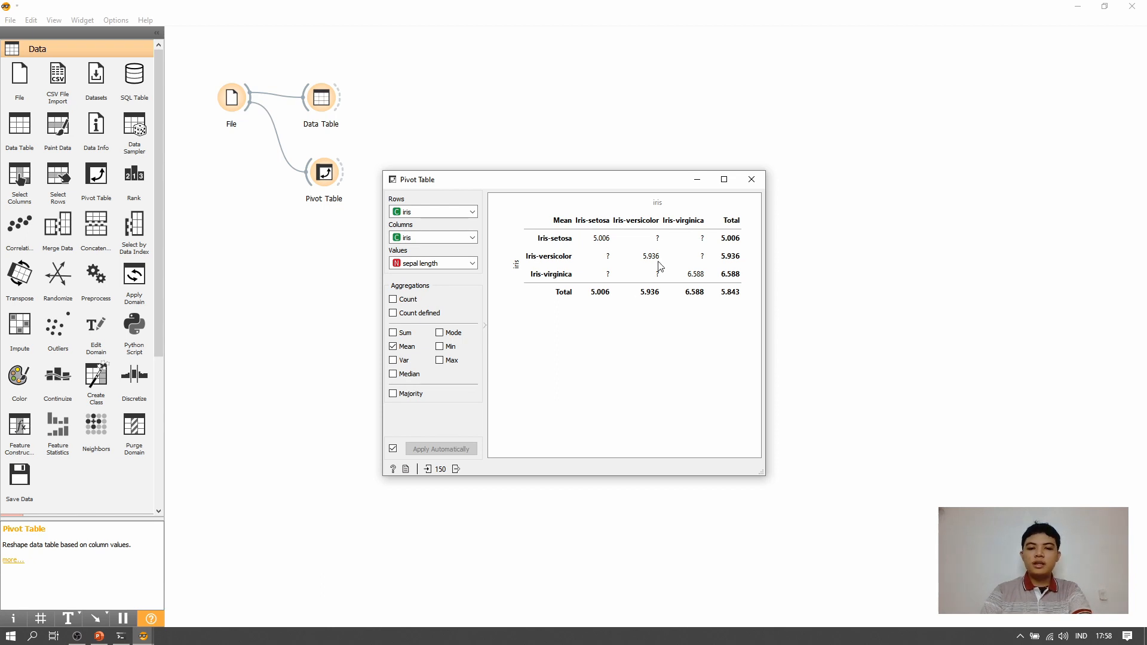
- Replace the Mean aggregation by trying Sum, Mode, Min, Max and Median one at a time, clearing each after viewing
left_click(408, 348)
left_click(405, 334)
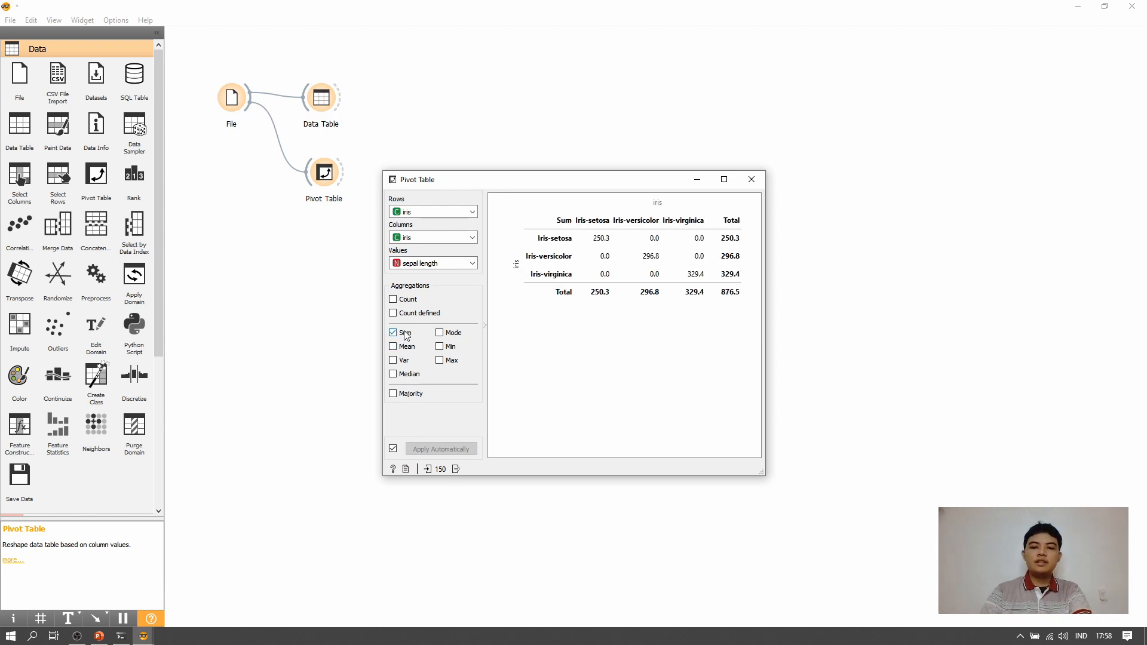
left_click(404, 334)
left_click(457, 338)
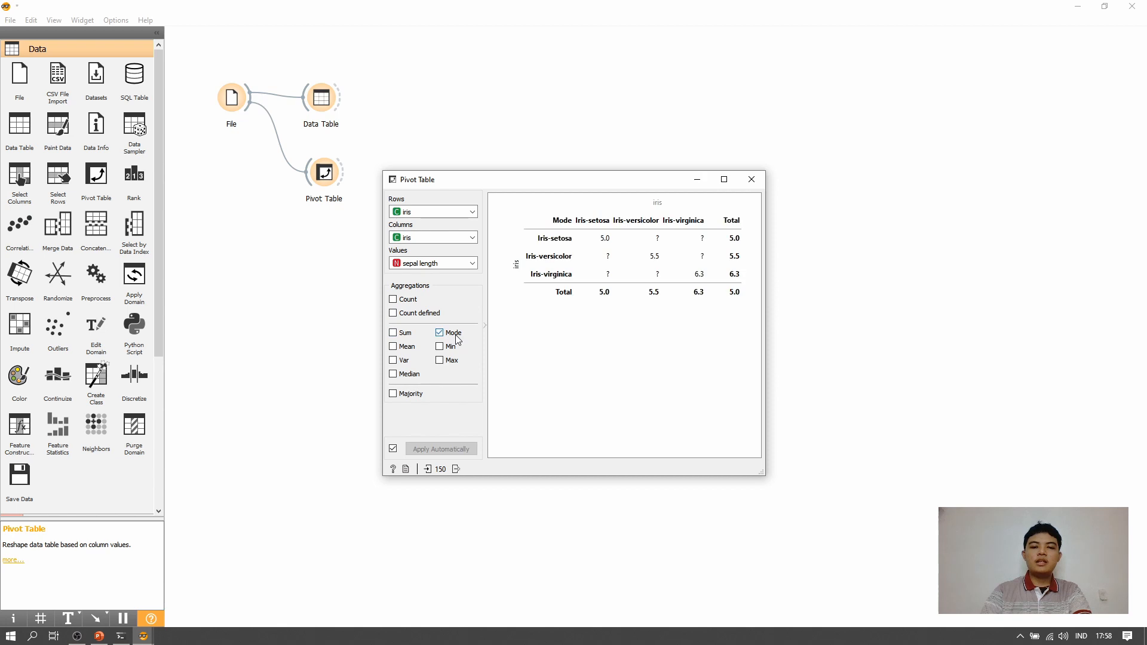
left_click(456, 339)
left_click(450, 348)
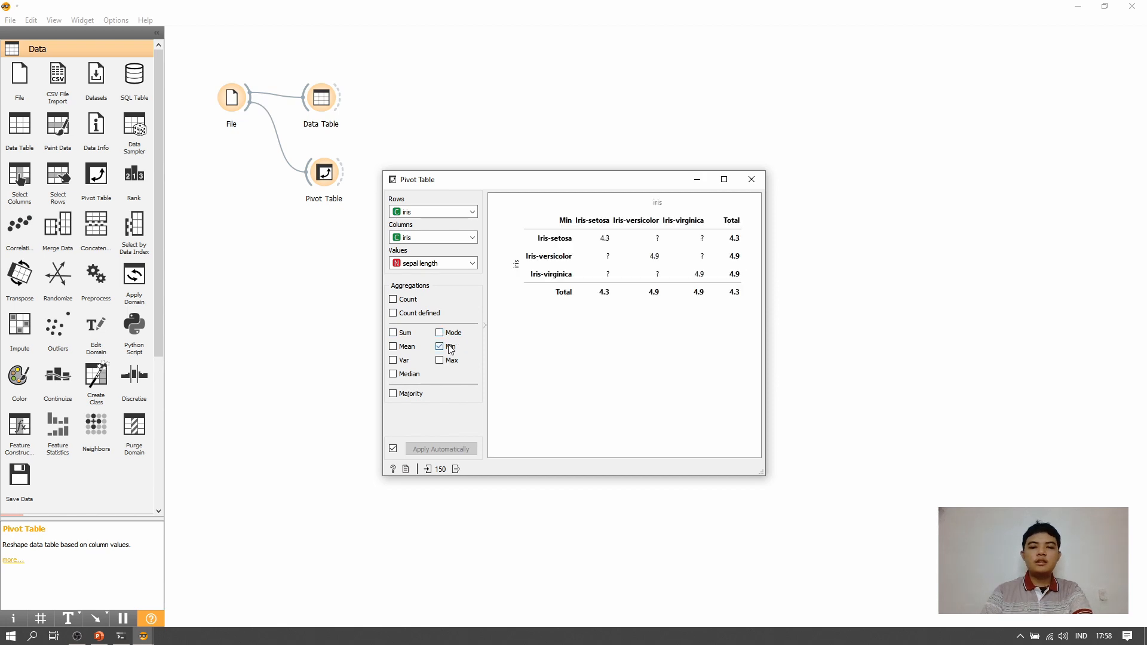
left_click(450, 349)
left_click(450, 362)
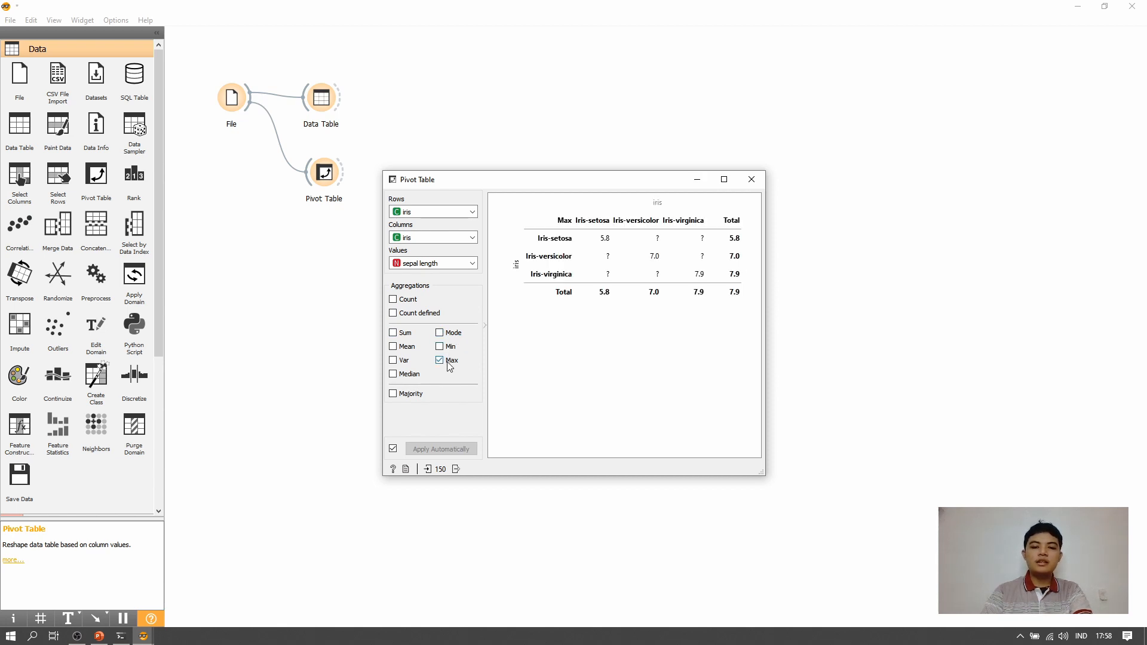
left_click(450, 363)
left_click(404, 376)
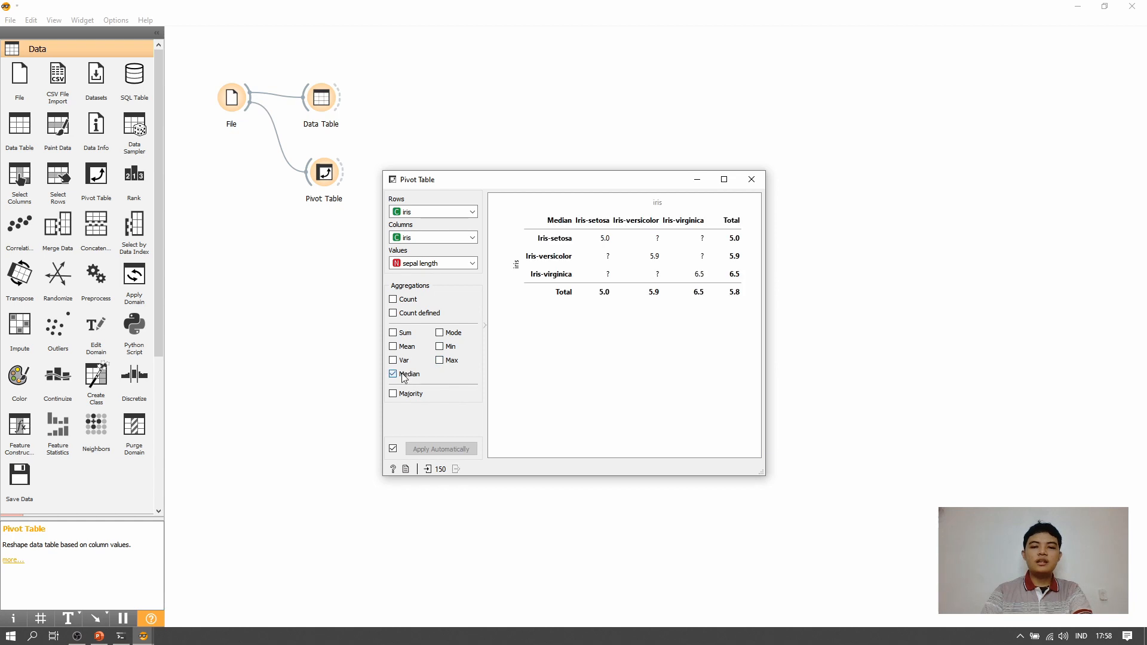
left_click(404, 377)
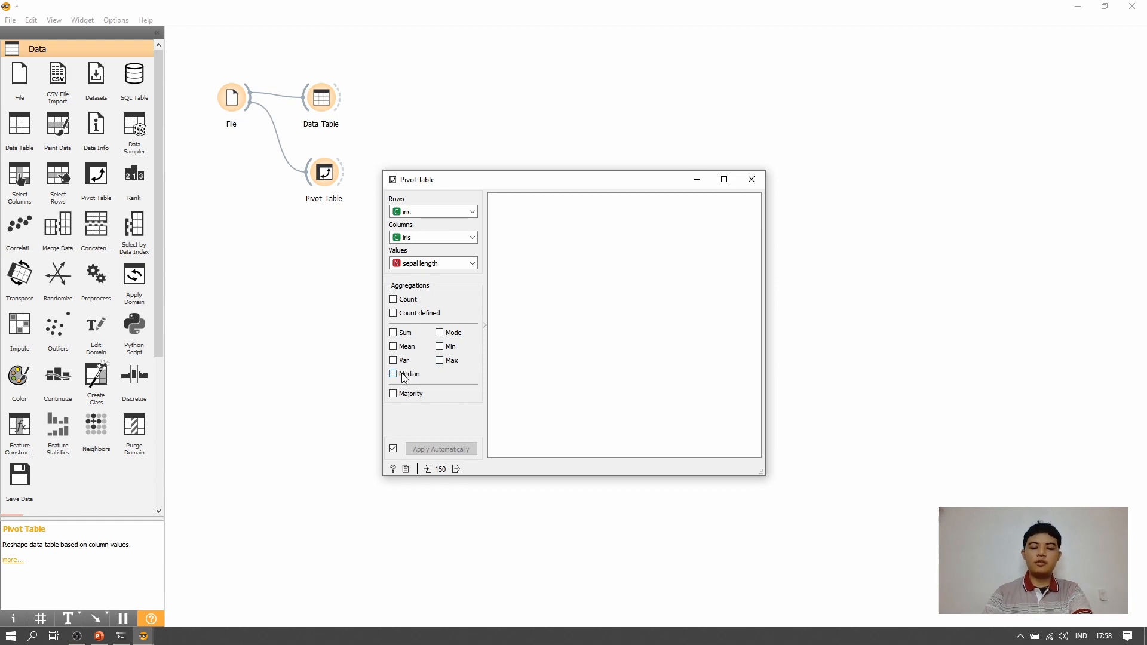
- Show the Sum, Count and Mean aggregations together in a widened Pivot Table window, and close it
left_click(405, 333)
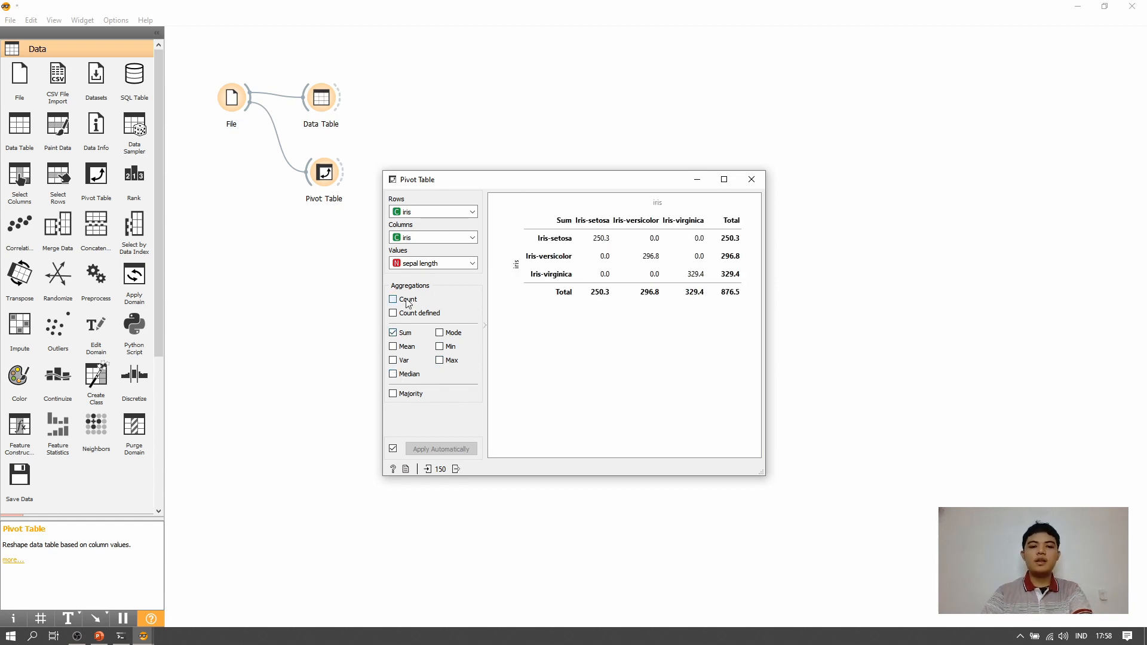
left_click(407, 300)
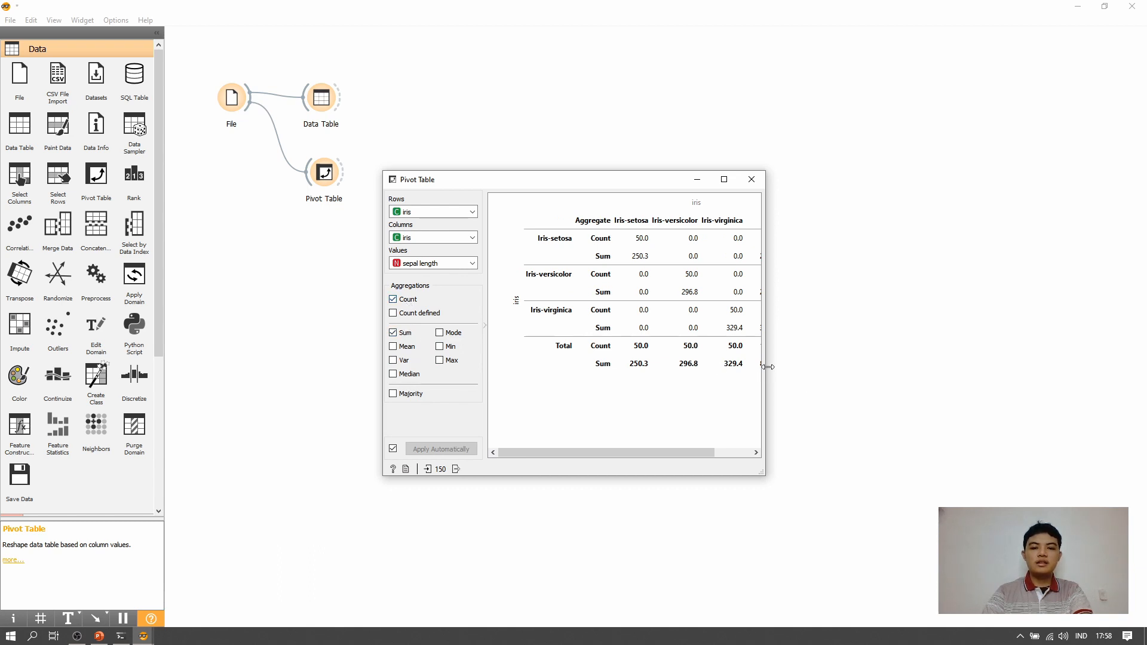
left_click_drag(767, 367, 958, 381)
left_click(407, 346)
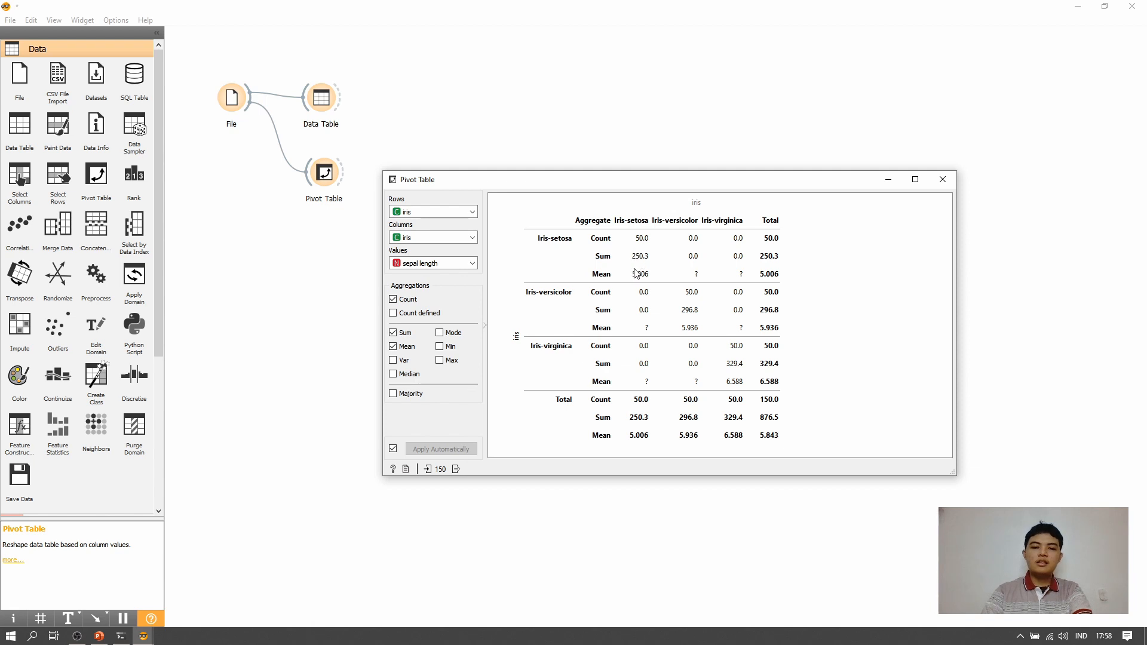
left_click(949, 181)
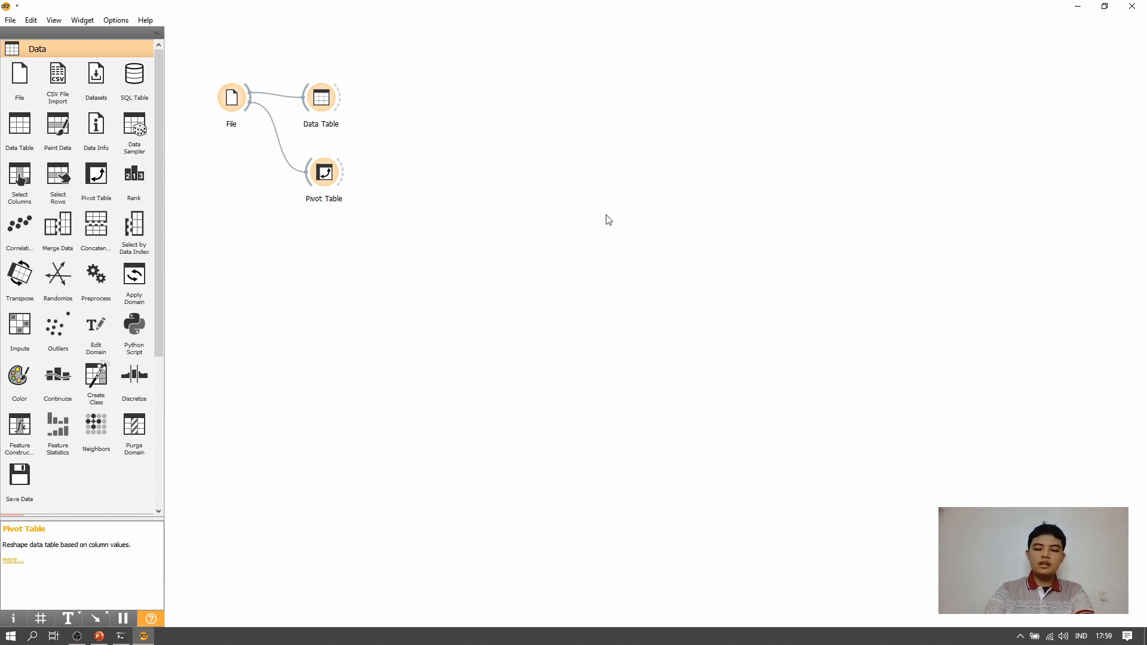
- Add a Rank widget below Pivot Table linked to File, and select petal length in its feature ranking
left_click(134, 175)
left_click_drag(409, 182, 254, 100)
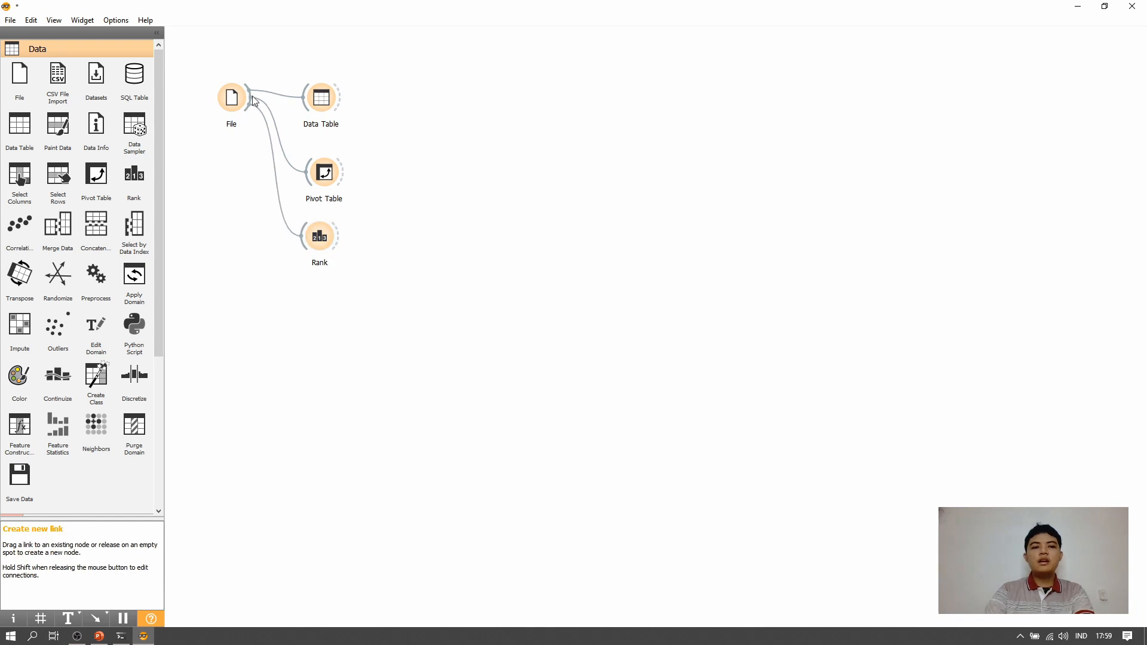
double_click(319, 239)
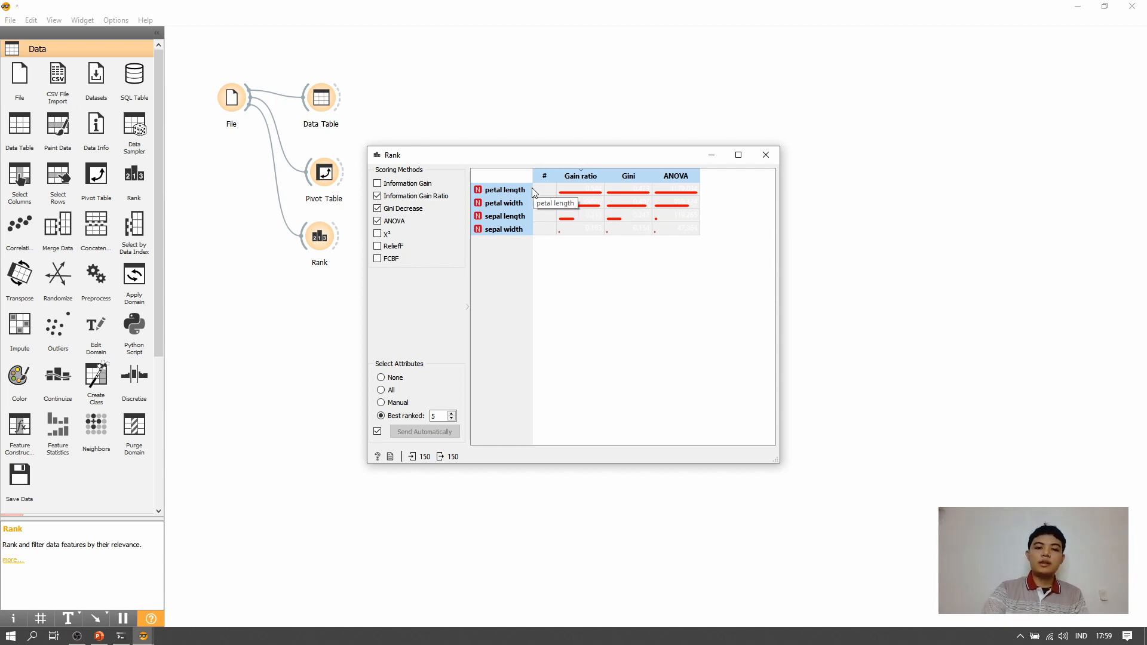
left_click(645, 196)
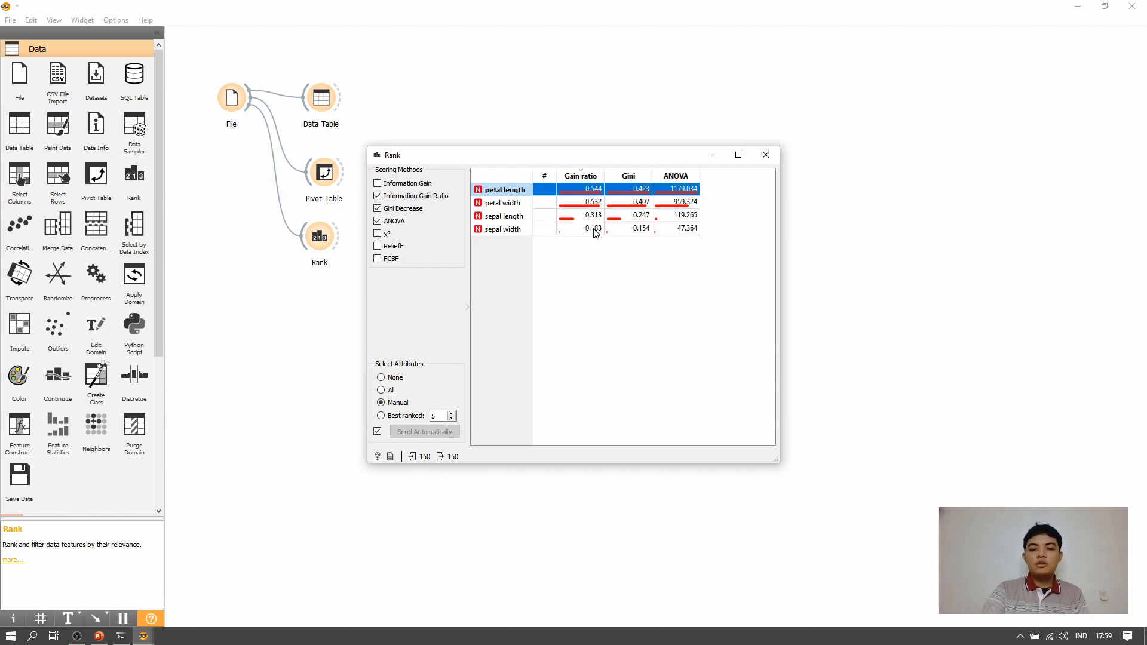
left_click(766, 156)
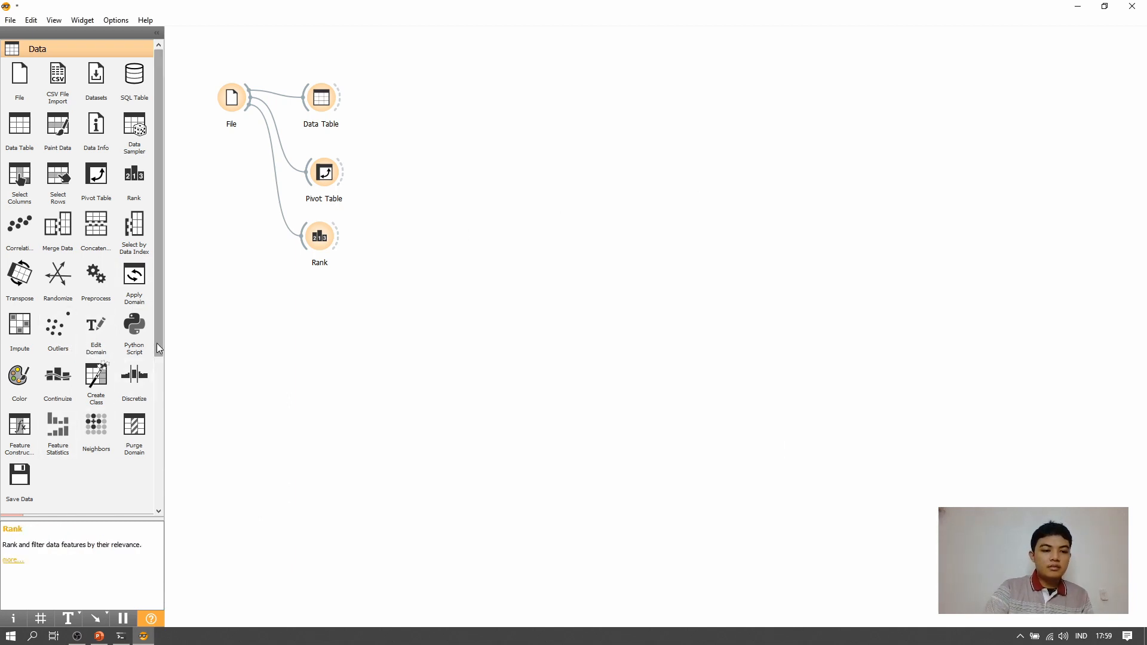
- Expand the Visualize category in the widget toolbox
left_click_drag(159, 341, 141, 402)
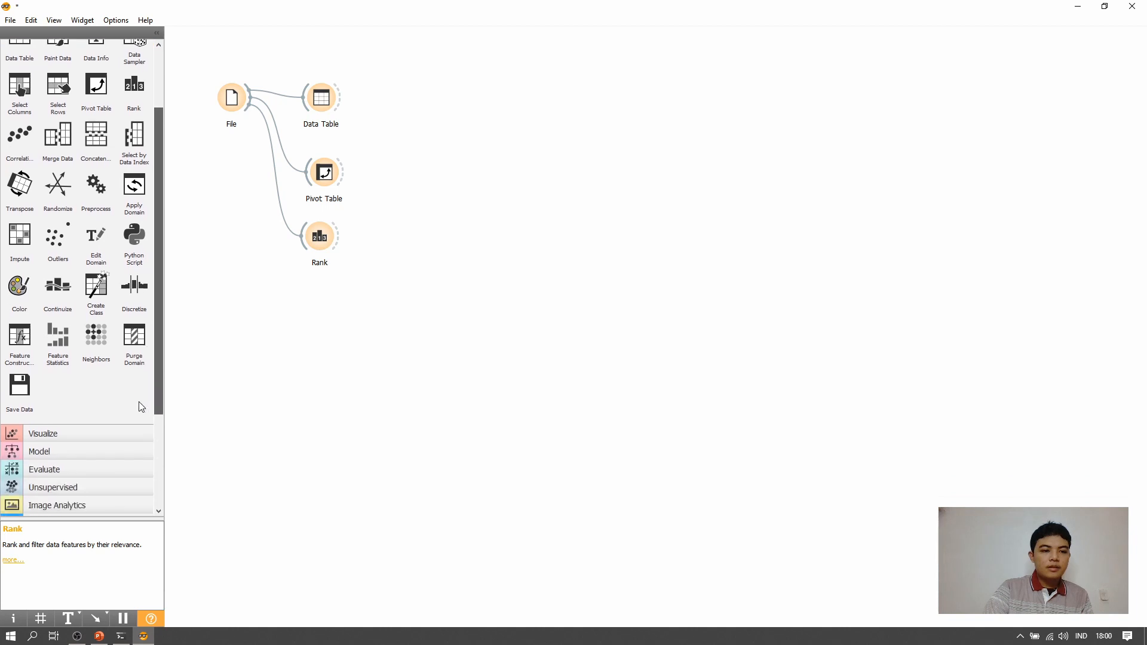
left_click(105, 436)
left_click_drag(160, 300, 160, 278)
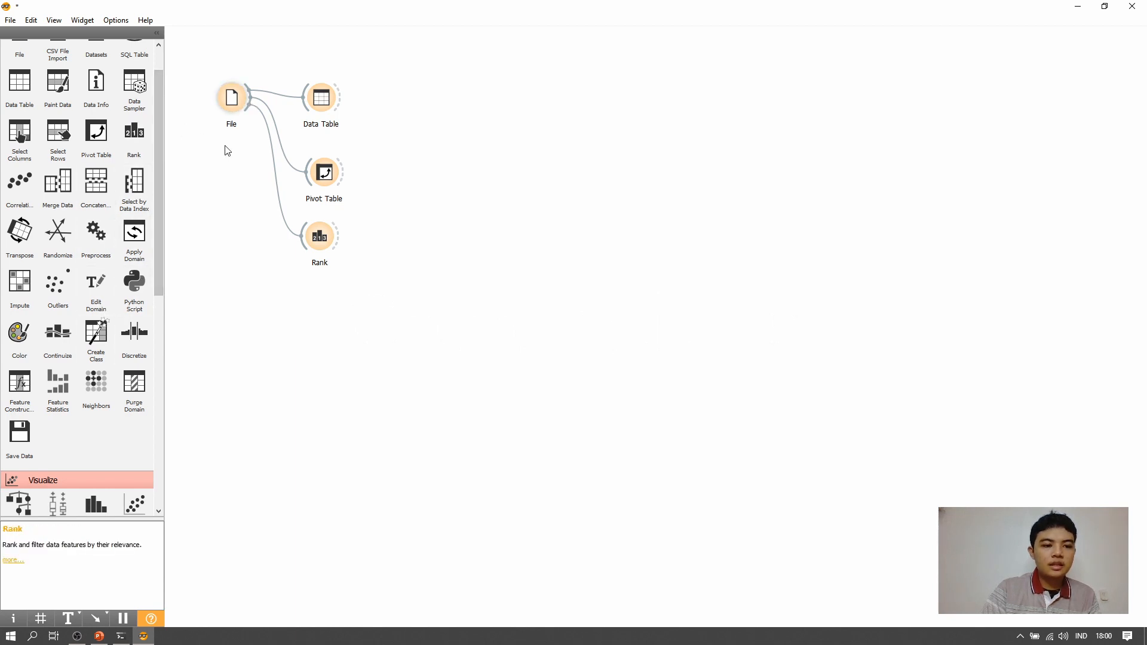
- Add a Correlations widget below Rank, connected to File's output
left_click_drag(250, 99, 306, 294)
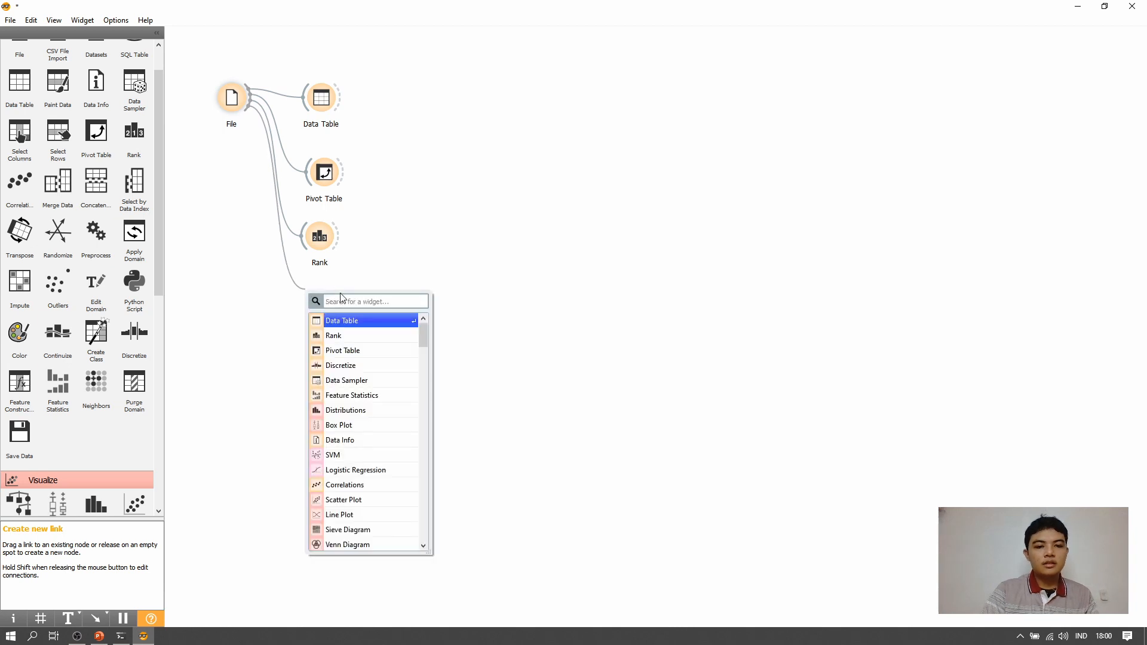
type("co")
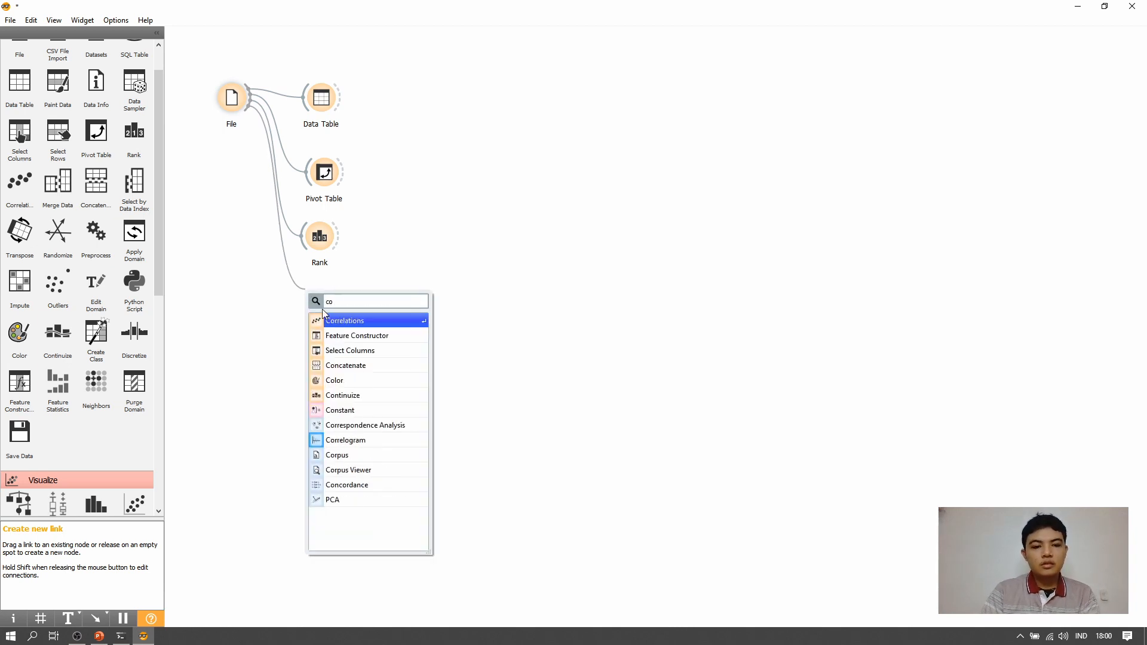
left_click(327, 320)
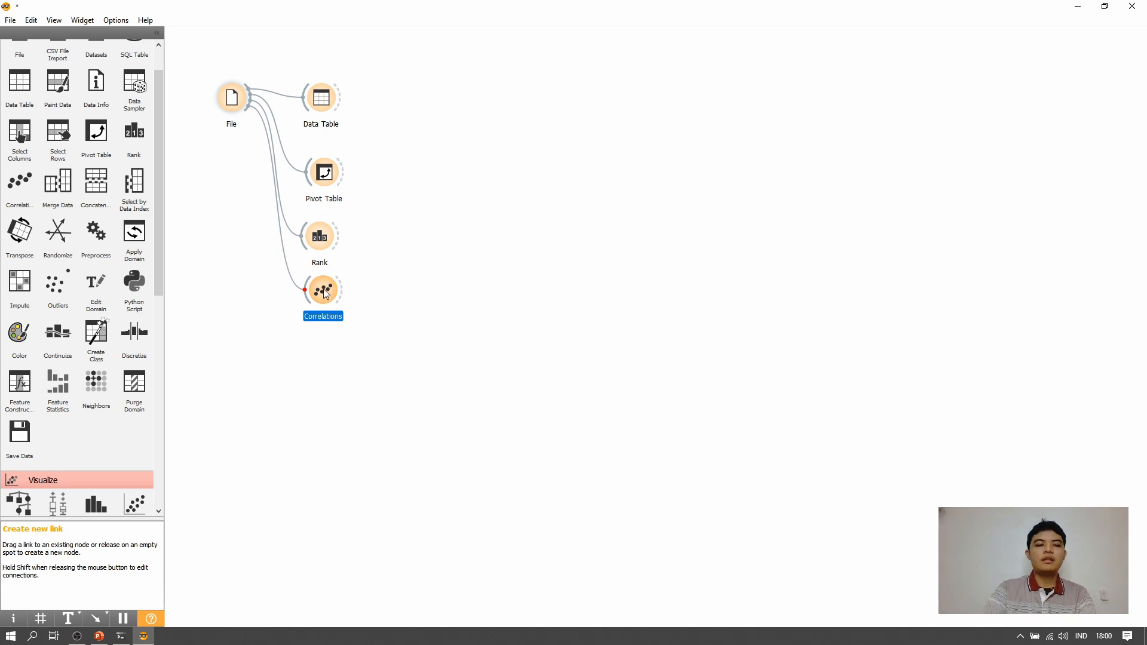
- Inspect the Pearson correlations, selecting the petal length–petal width pair and then the petal length–sepal length pair, and close the widget
double_click(327, 292)
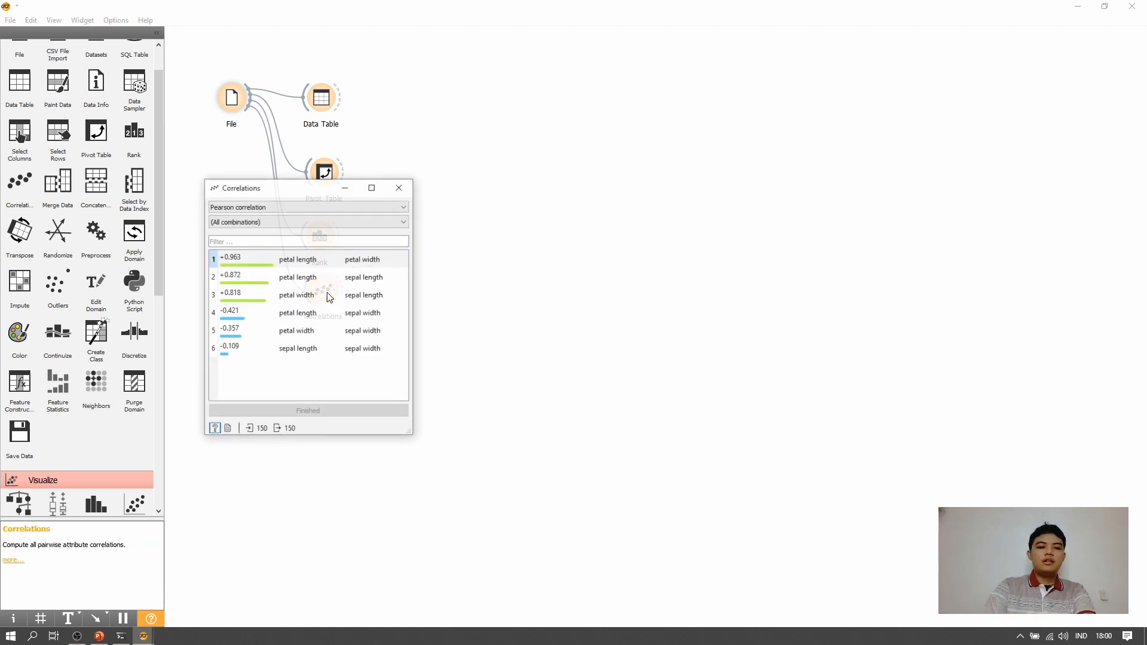
left_click(355, 205)
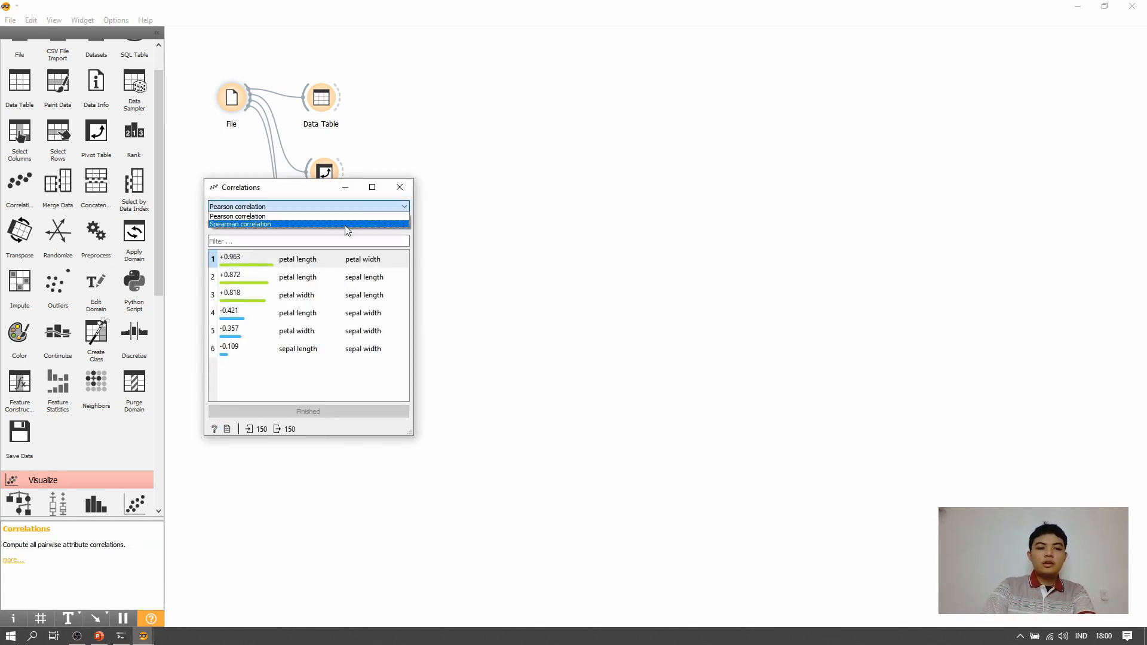
left_click(275, 192)
left_click_drag(275, 192, 468, 193)
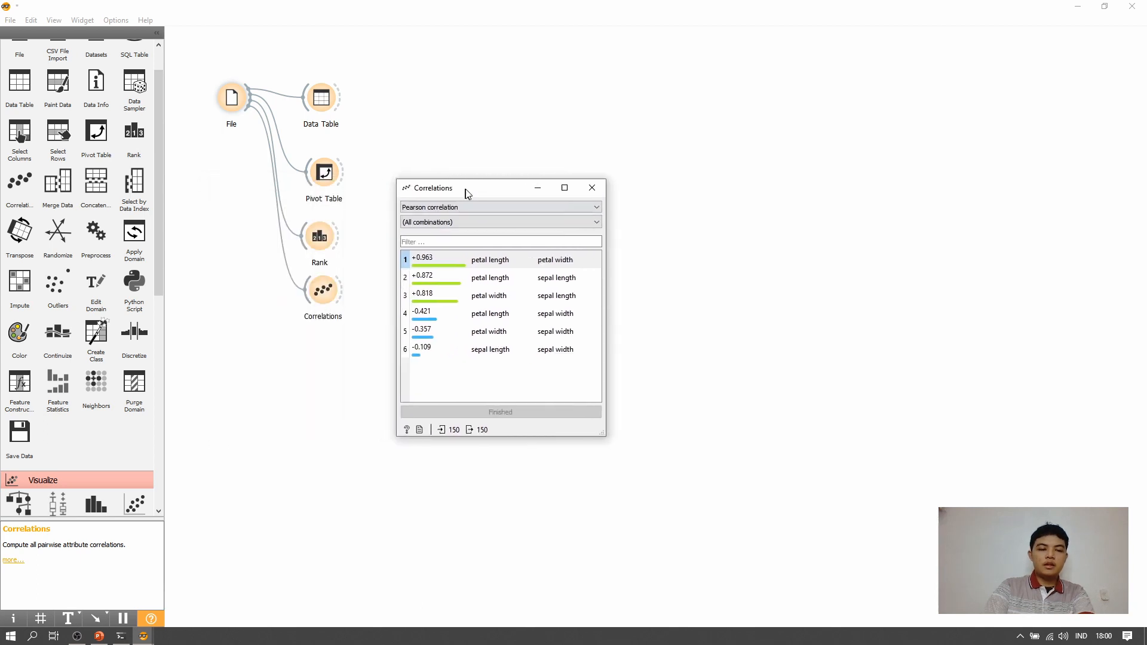
left_click(494, 266)
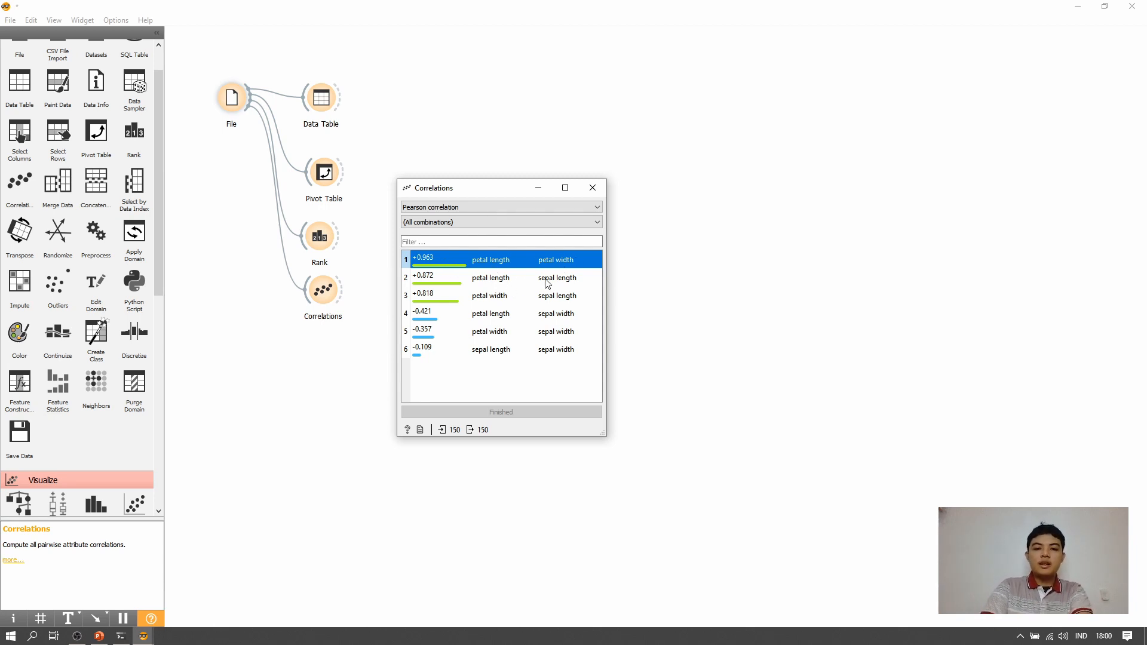
left_click(462, 283)
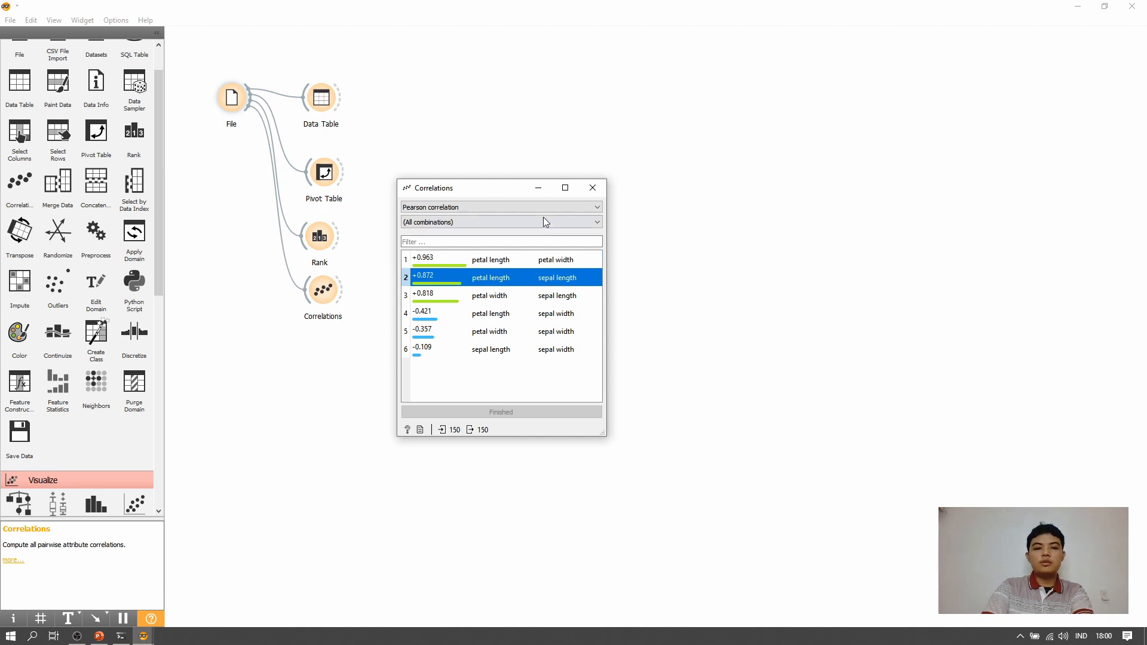
left_click(593, 189)
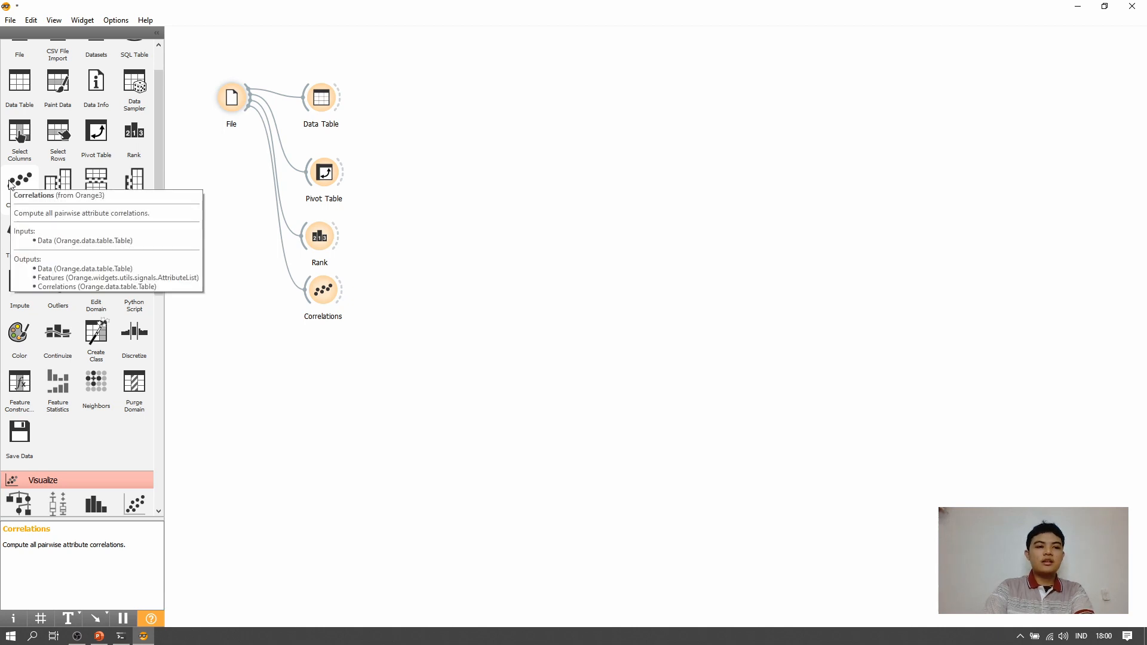
- Place a second, unlinked Correlations widget beside the first and delete it
left_click_drag(9, 184, 411, 287)
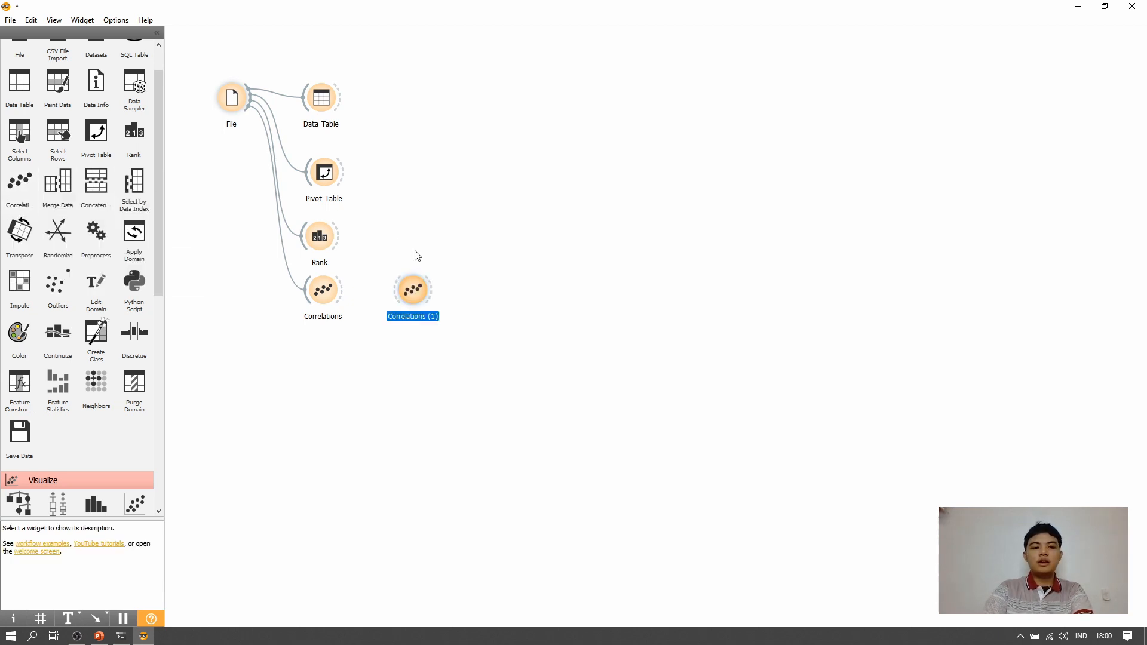
key("Delete")
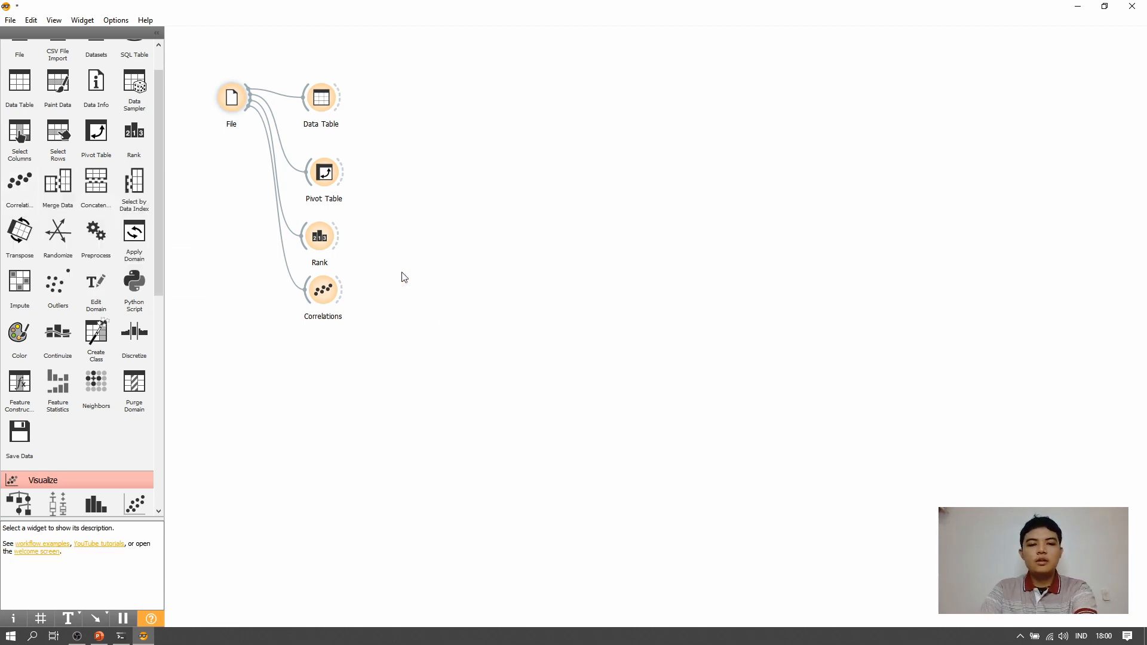
- Add a Scatter Plot widget beside Data Table, connected to File's output, and open it clear of the widget icon
scroll(102, 211, "down", 3)
scroll(93, 282, "down", 3)
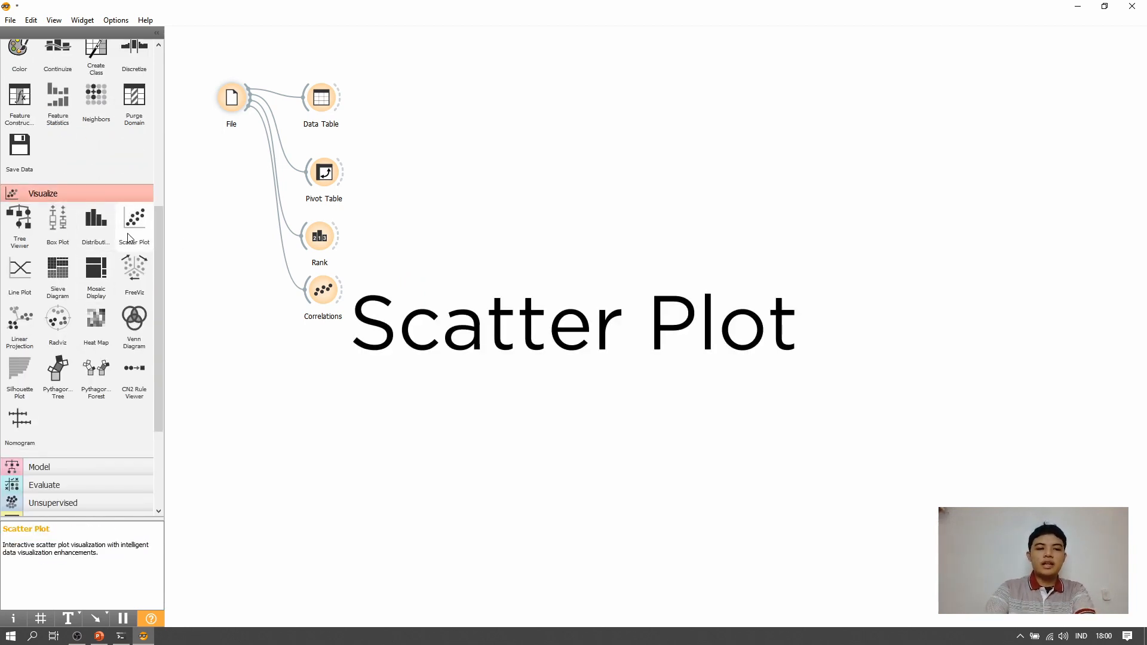
mouse_move(128, 238)
left_mouse_down()
mouse_move(515, 253)
mouse_move(412, 290)
mouse_move(392, 109)
mouse_move(398, 118)
mouse_move(263, 111)
mouse_move(245, 96)
left_mouse_up()
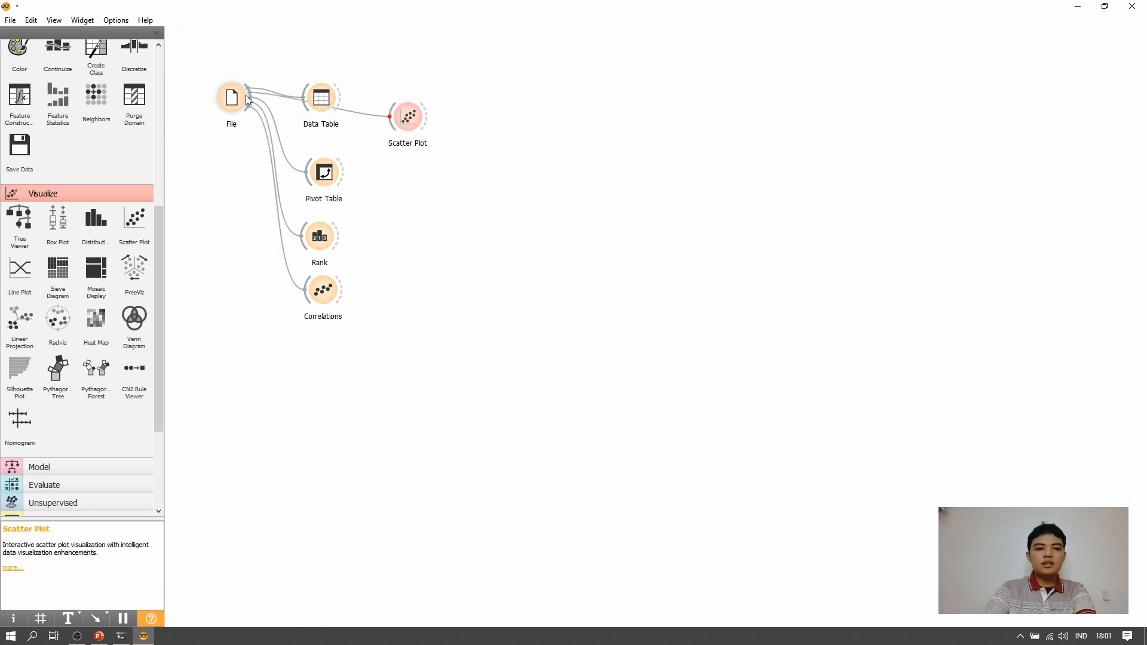
double_click(409, 116)
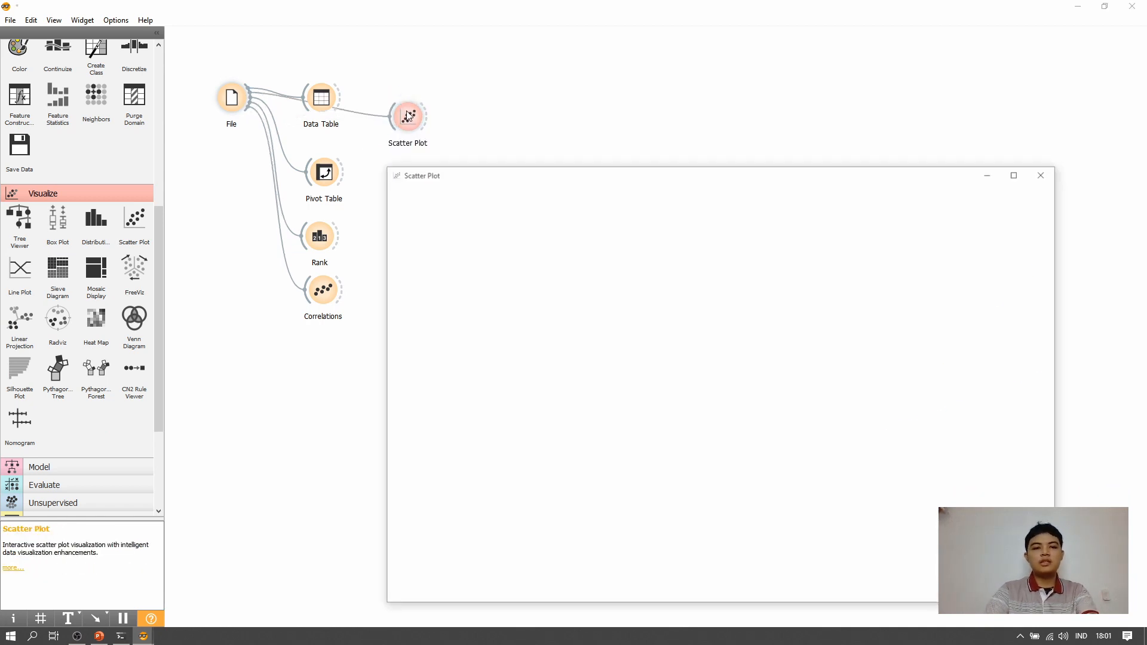
left_click_drag(612, 178, 536, 142)
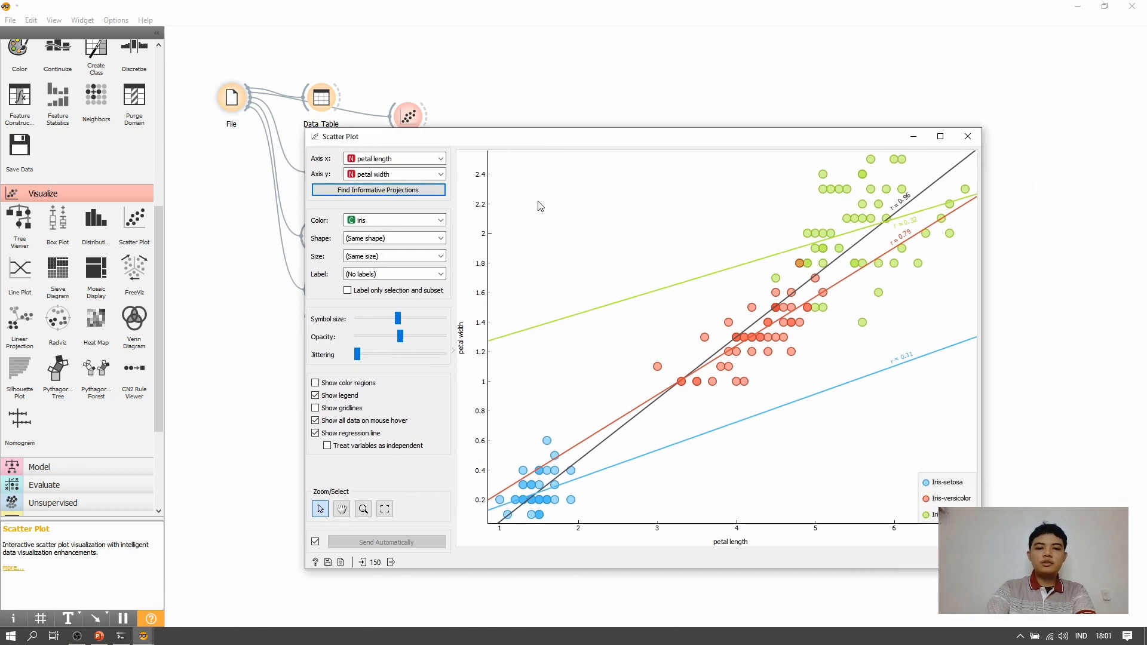
- Hide the regression line and plot petal length against sepal width, petal length and finally sepal length on the y axis
left_click(347, 435)
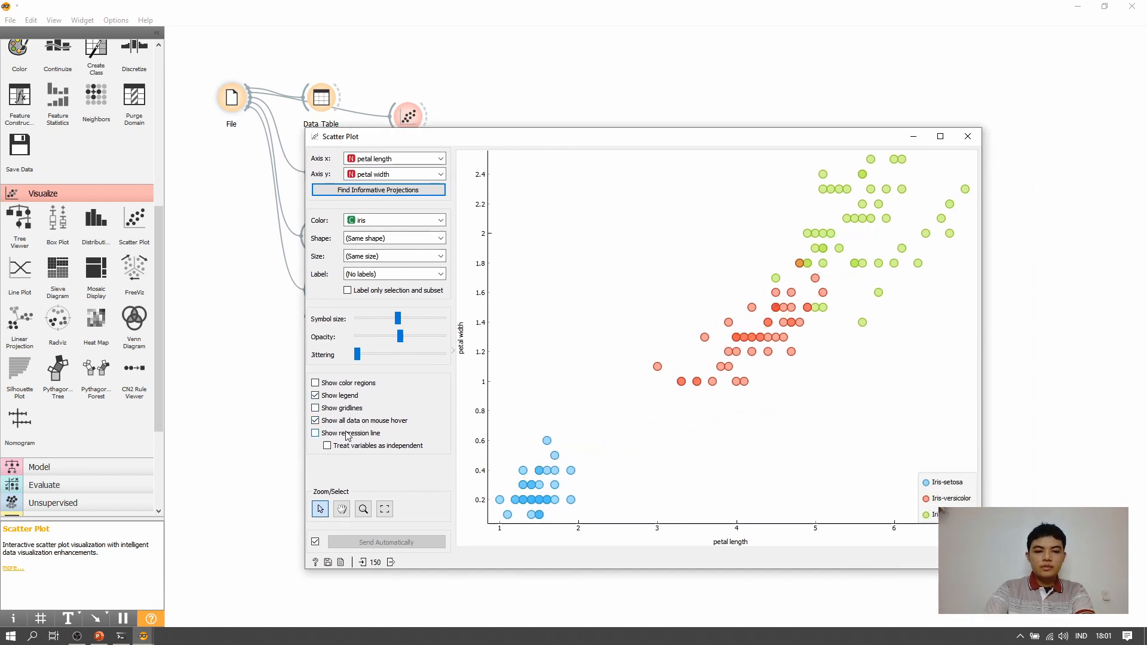
left_click(411, 175)
left_click(411, 178)
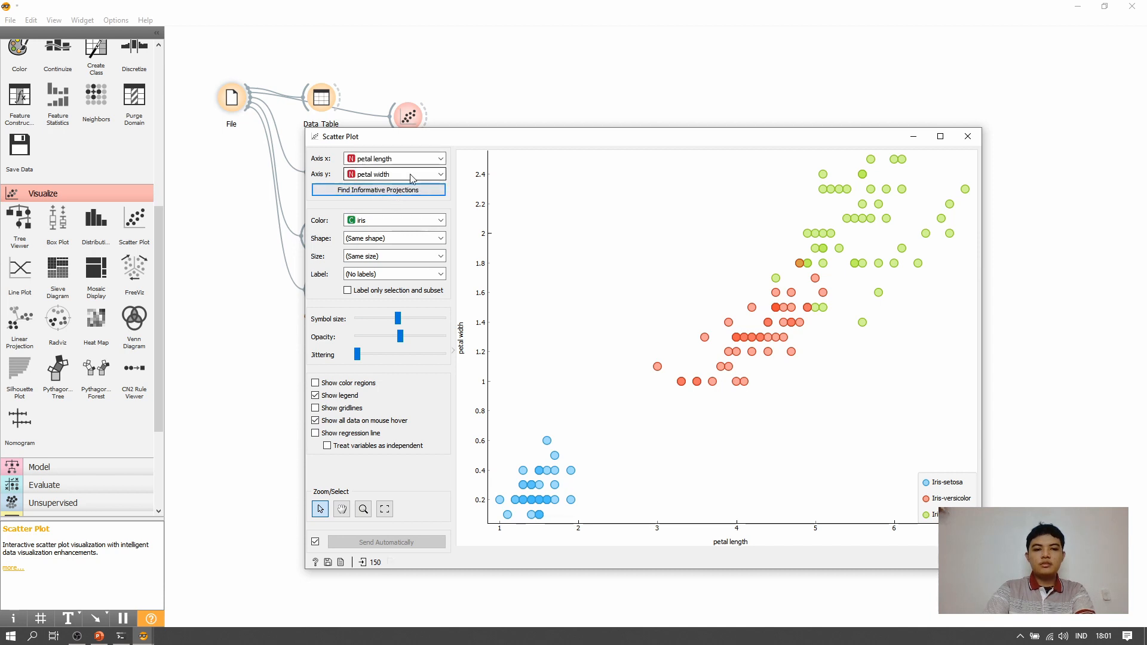
left_click(412, 178)
left_click(406, 201)
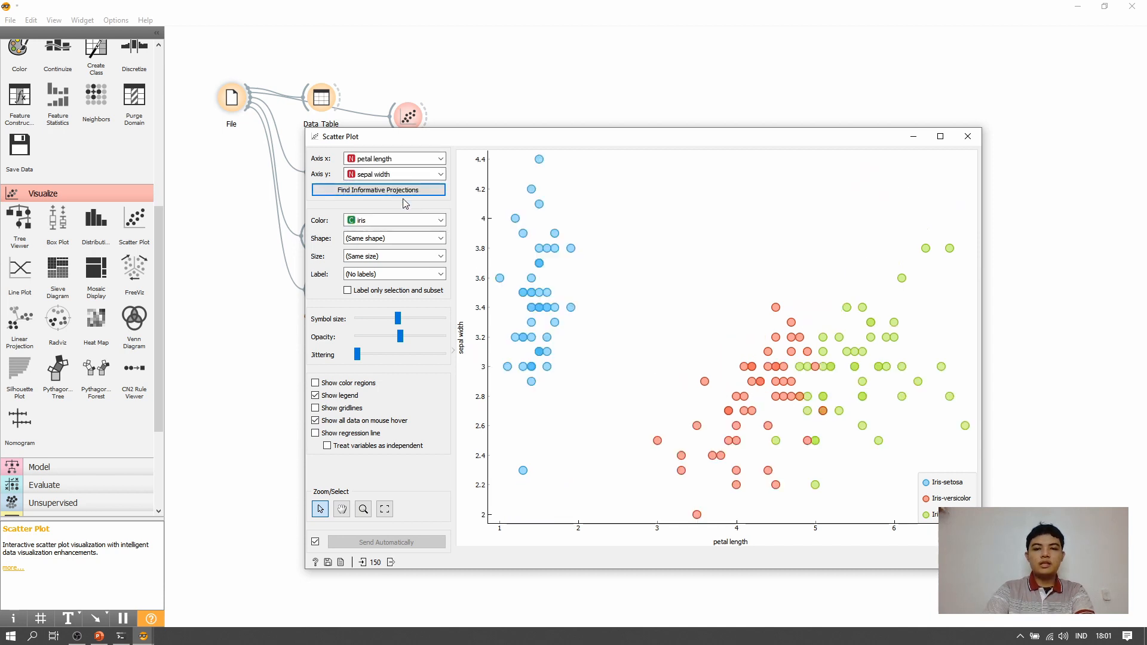
left_click(402, 174)
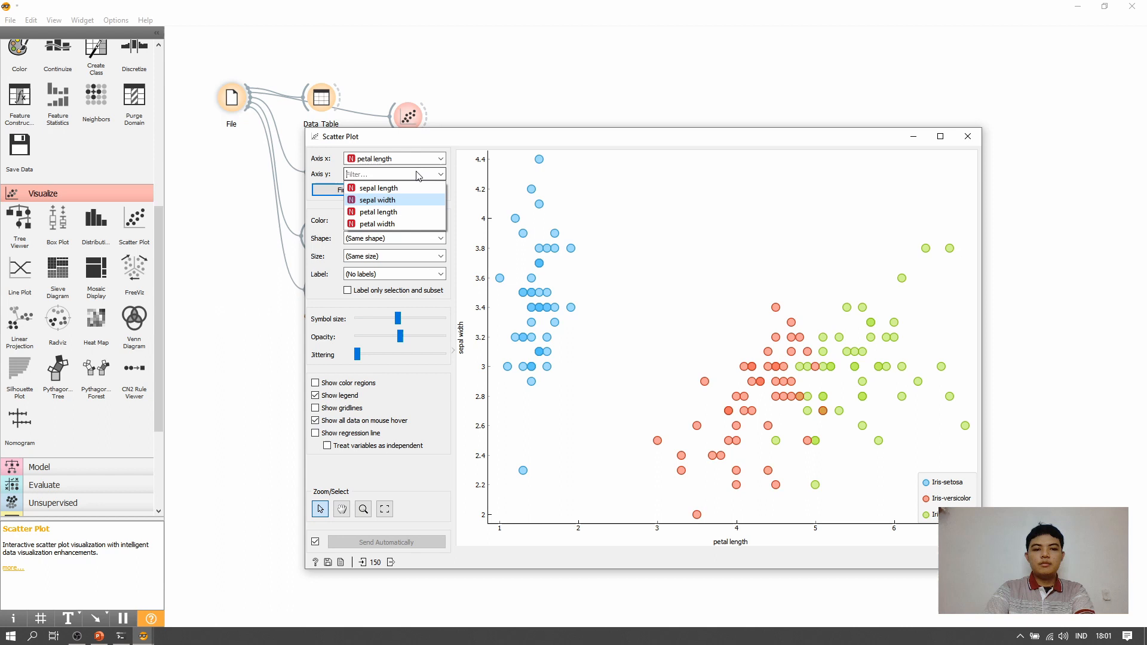
left_click(398, 212)
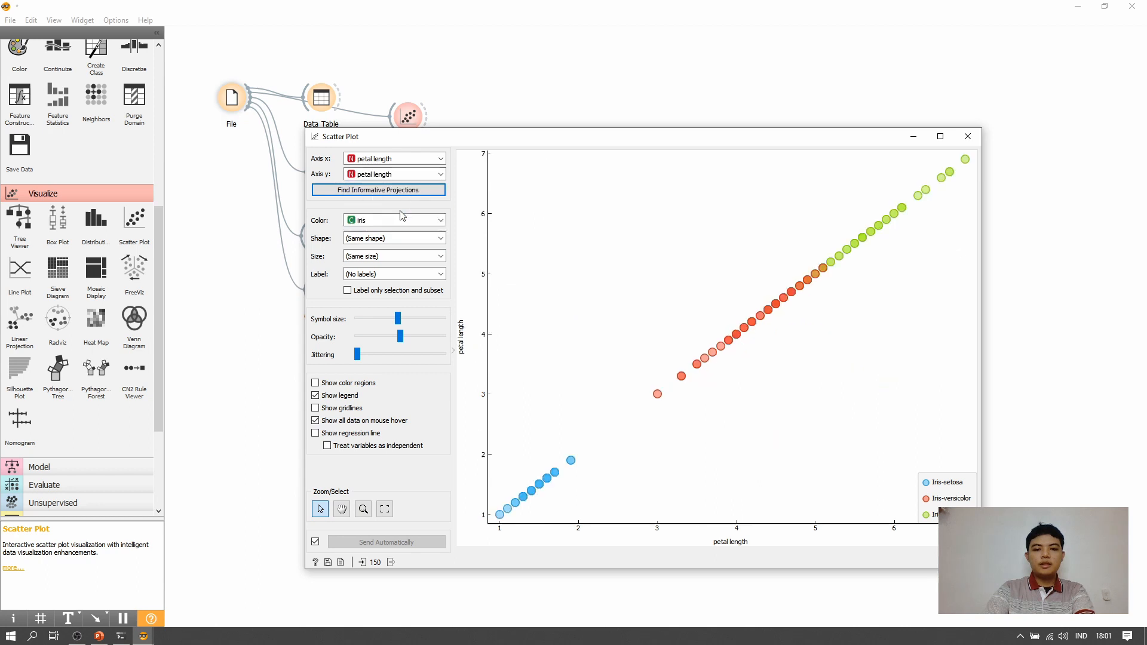
left_click(428, 175)
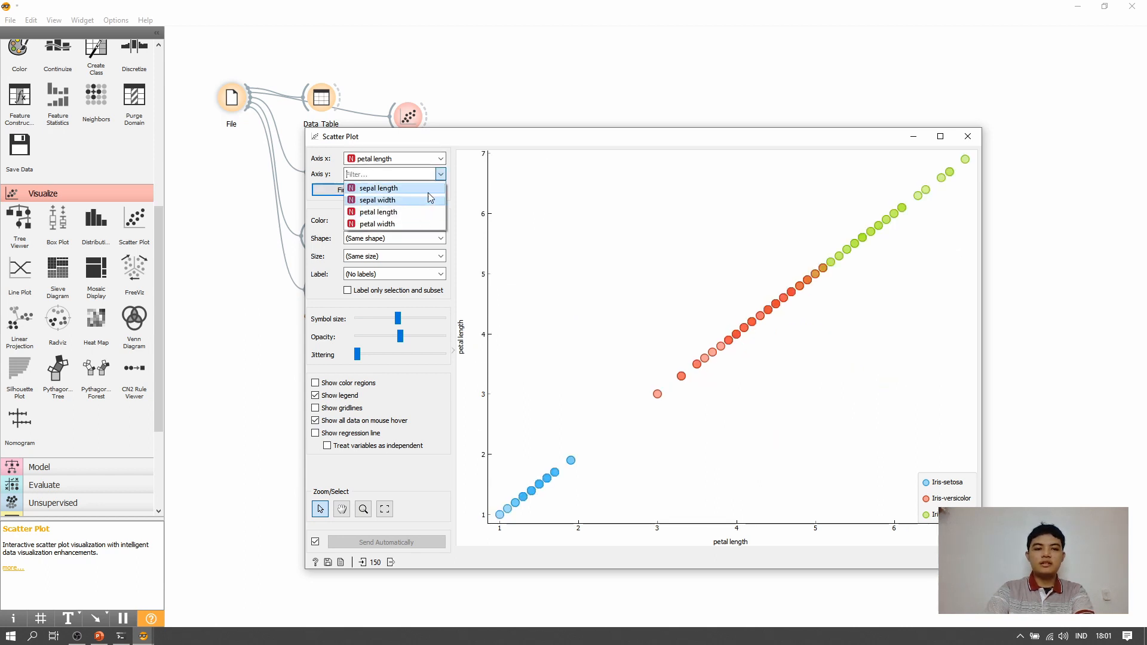
left_click(425, 188)
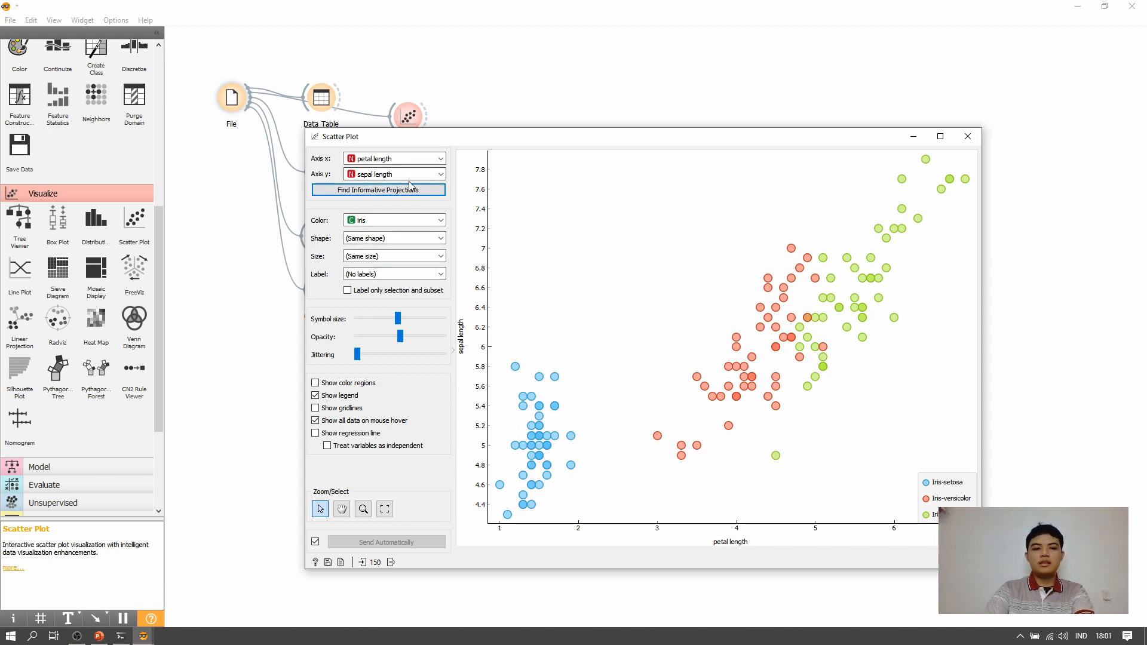
- Set the scatter plot's point colour to (Same color) and back to iris
left_click(425, 221)
left_click(428, 226)
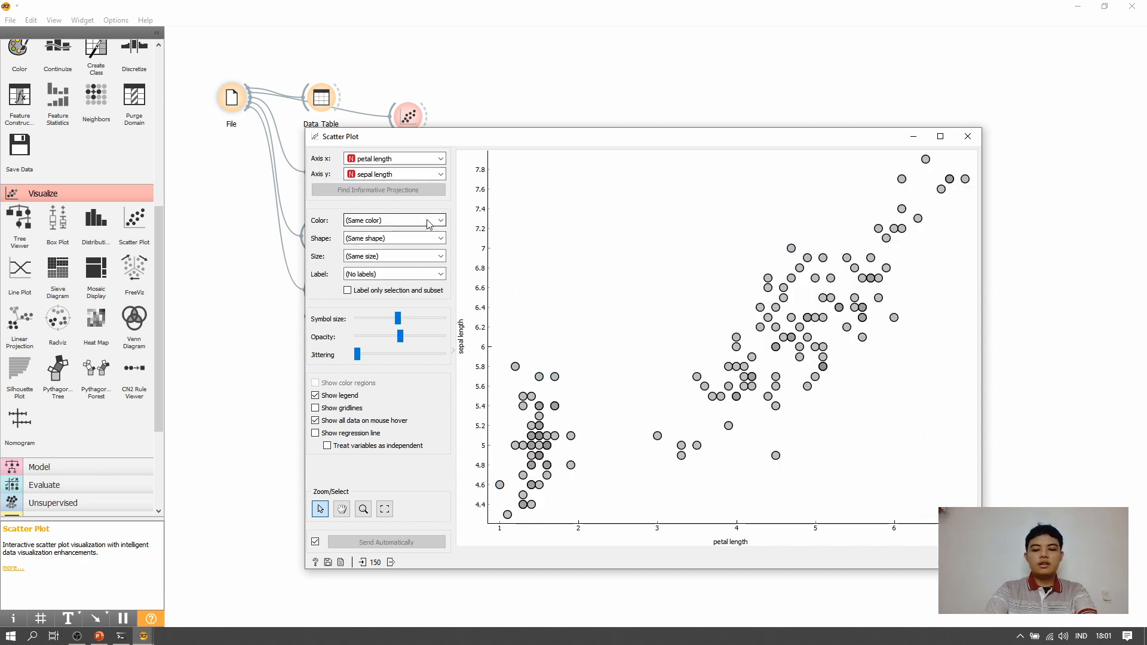
left_click(431, 215)
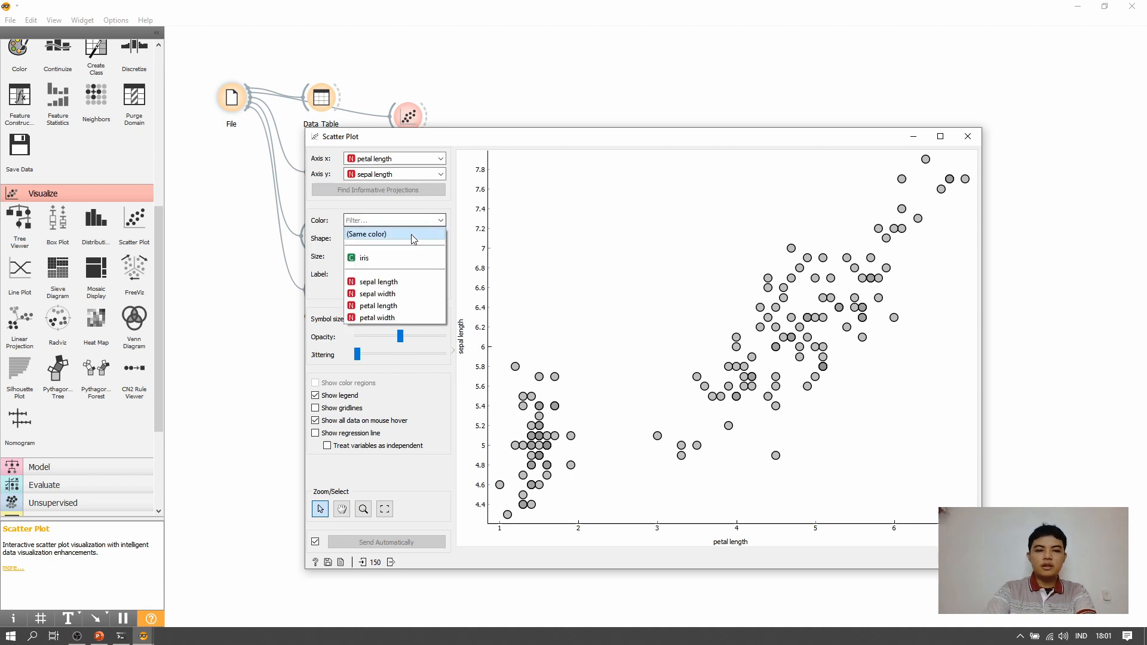
left_click(387, 258)
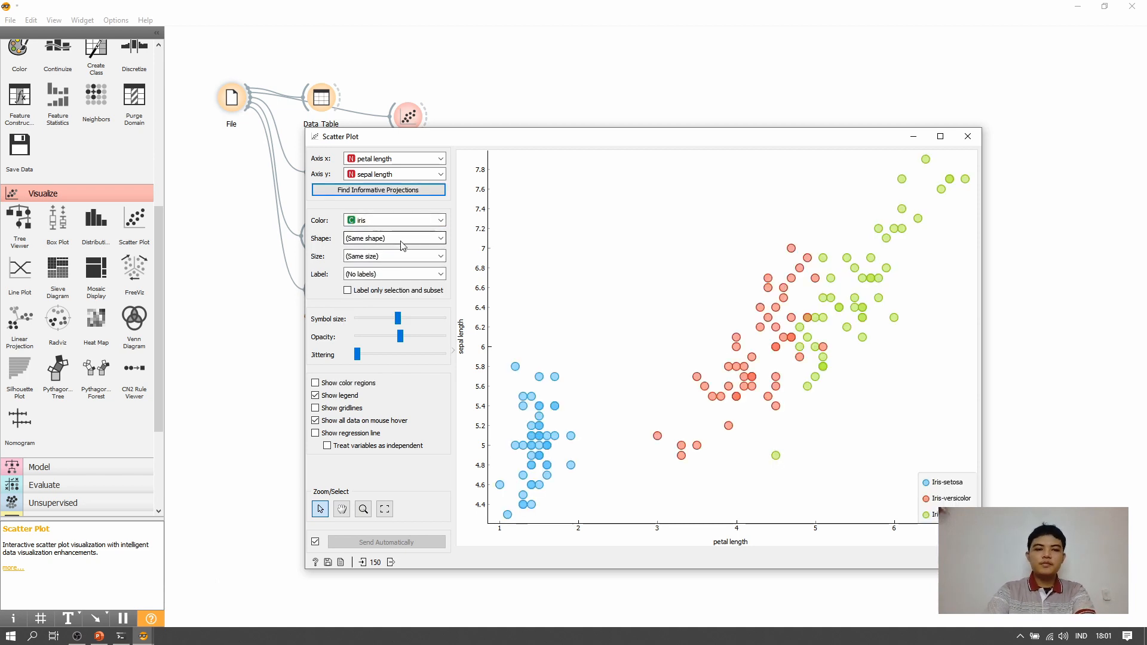
- Keep the point size at (Same size) and set the point shape to vary by iris
left_click(401, 257)
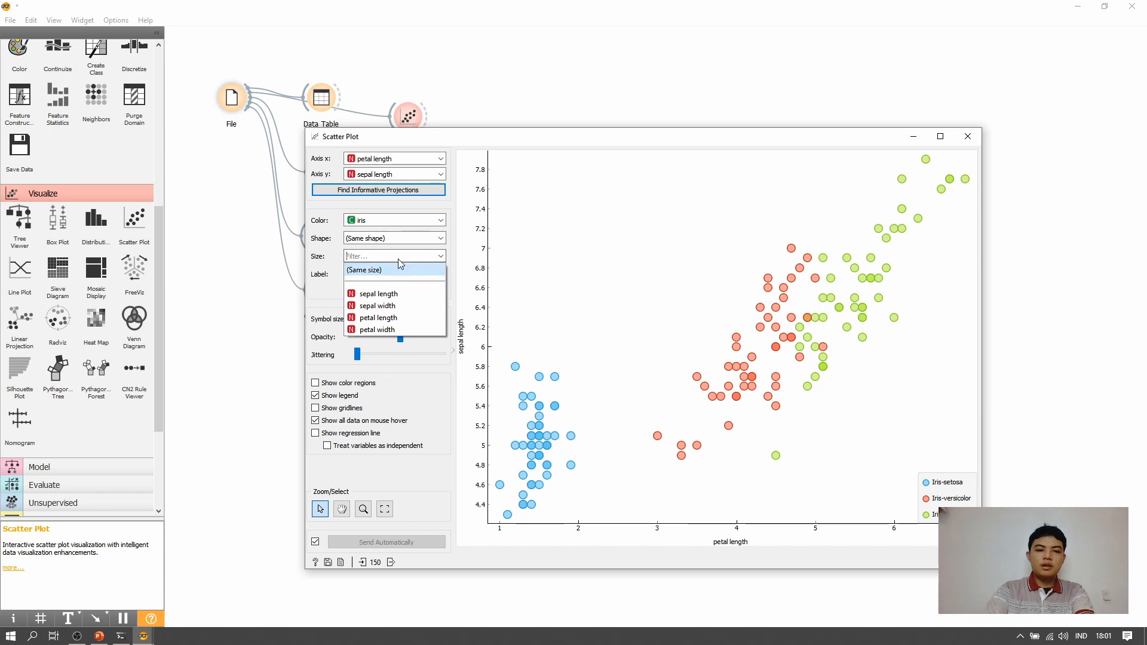
left_click(399, 270)
left_click(410, 240)
left_click(365, 276)
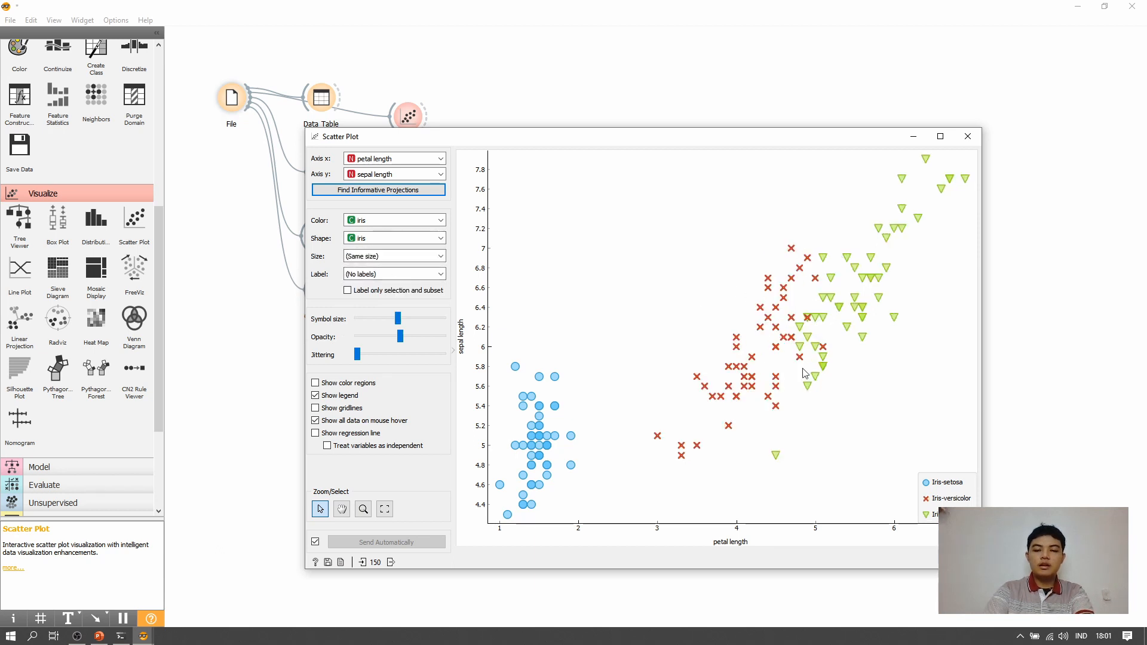
- Label the points by iris and switch back to (No labels)
left_click(412, 274)
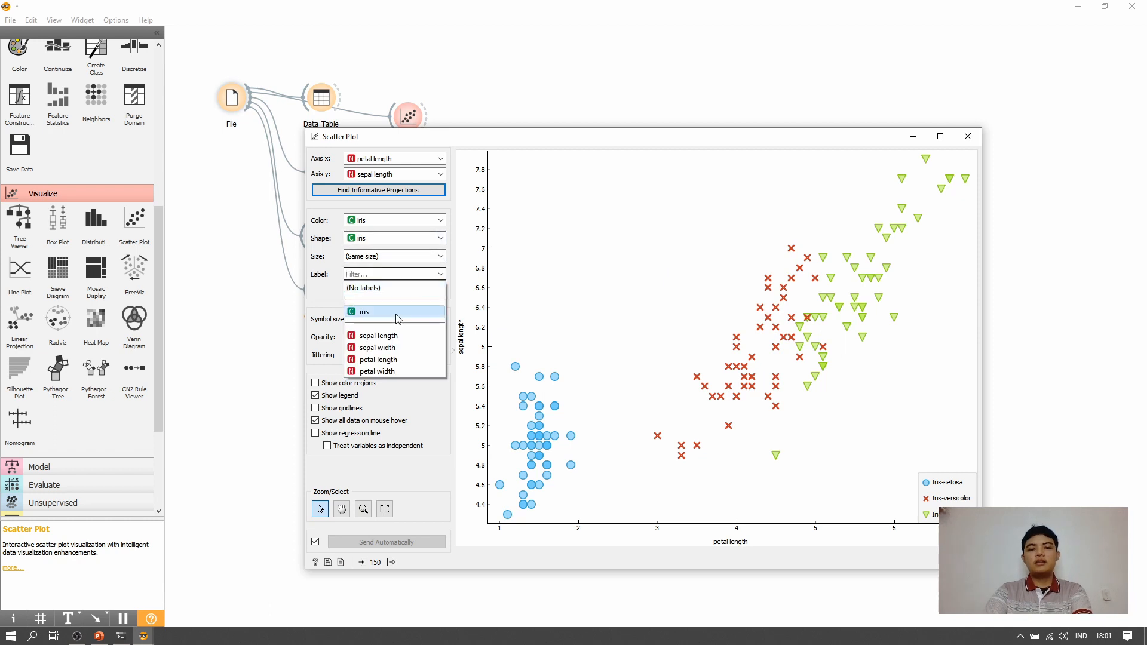
left_click(398, 314)
left_click(415, 279)
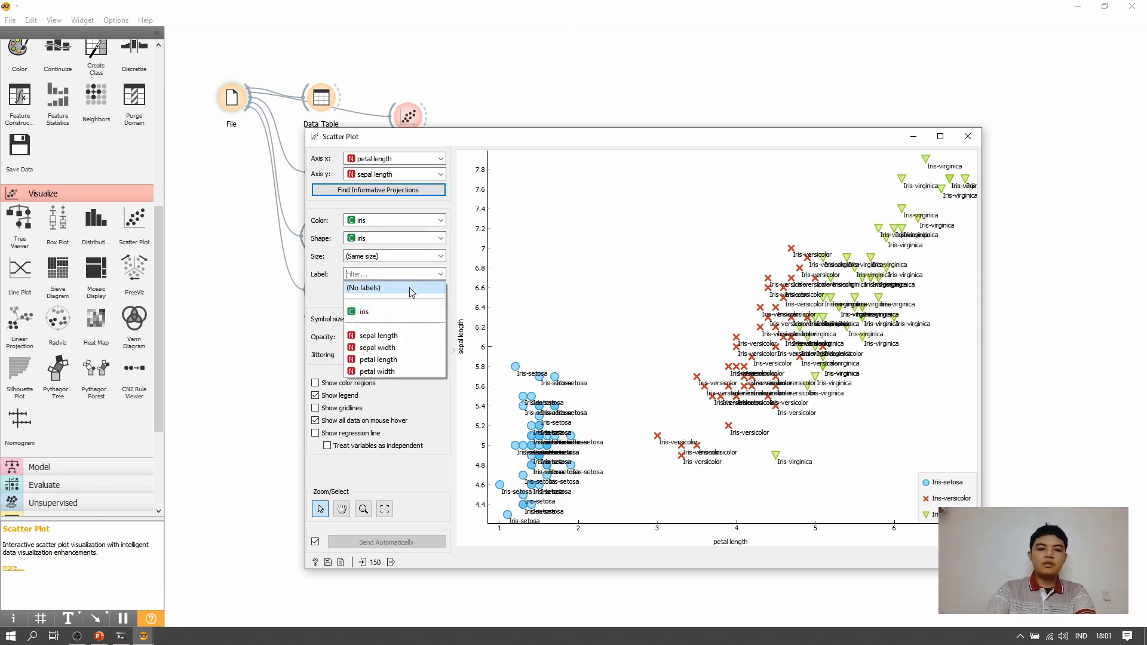
left_click(410, 288)
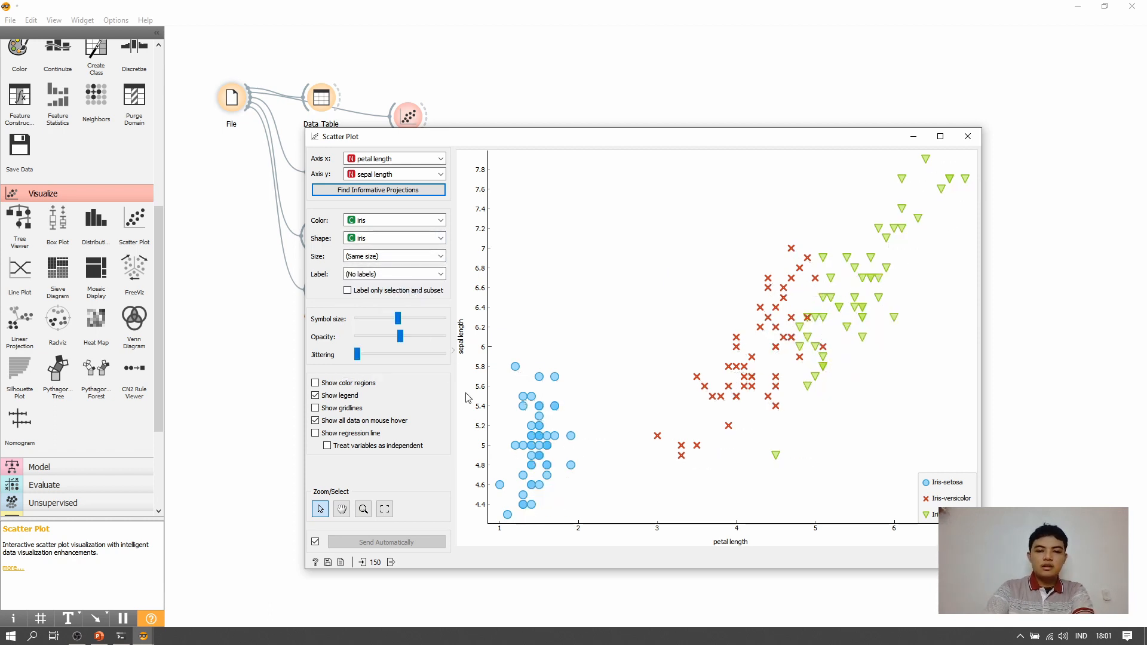
- Show the color regions, gridlines and regression line in the scatter plot
left_click(366, 387)
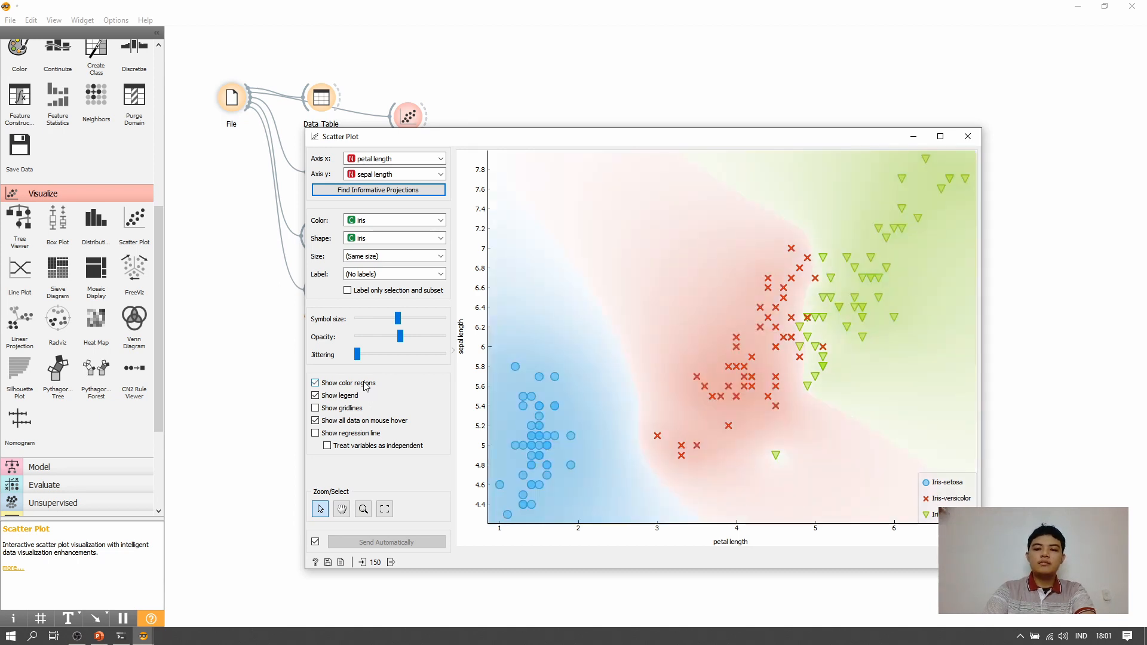
left_click(354, 411)
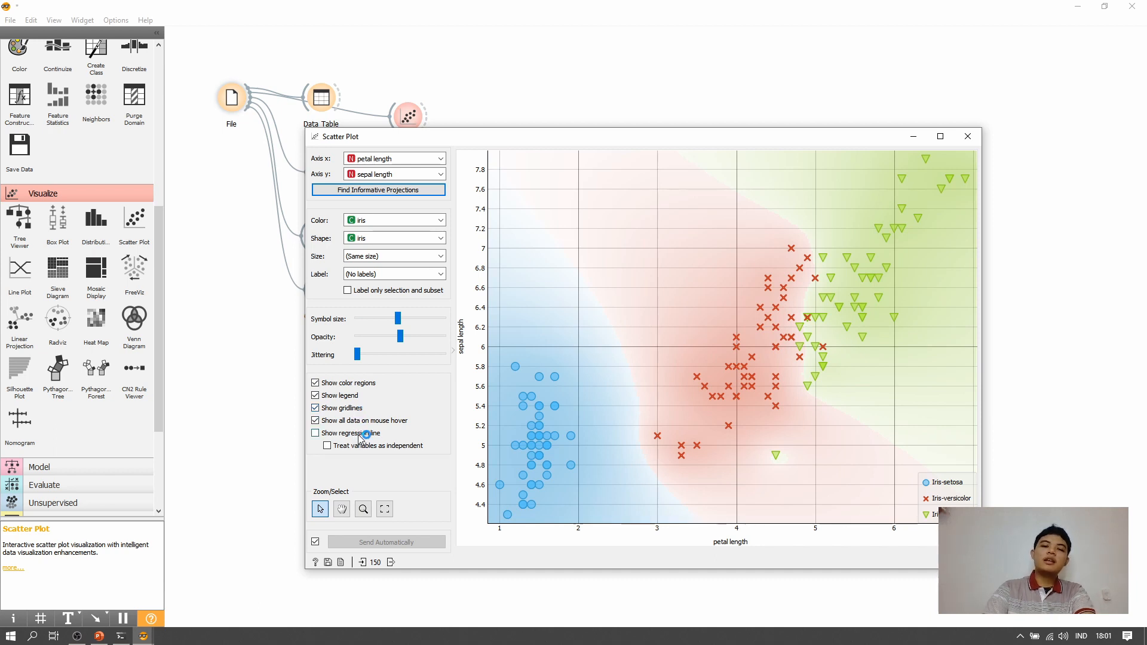
left_click(361, 435)
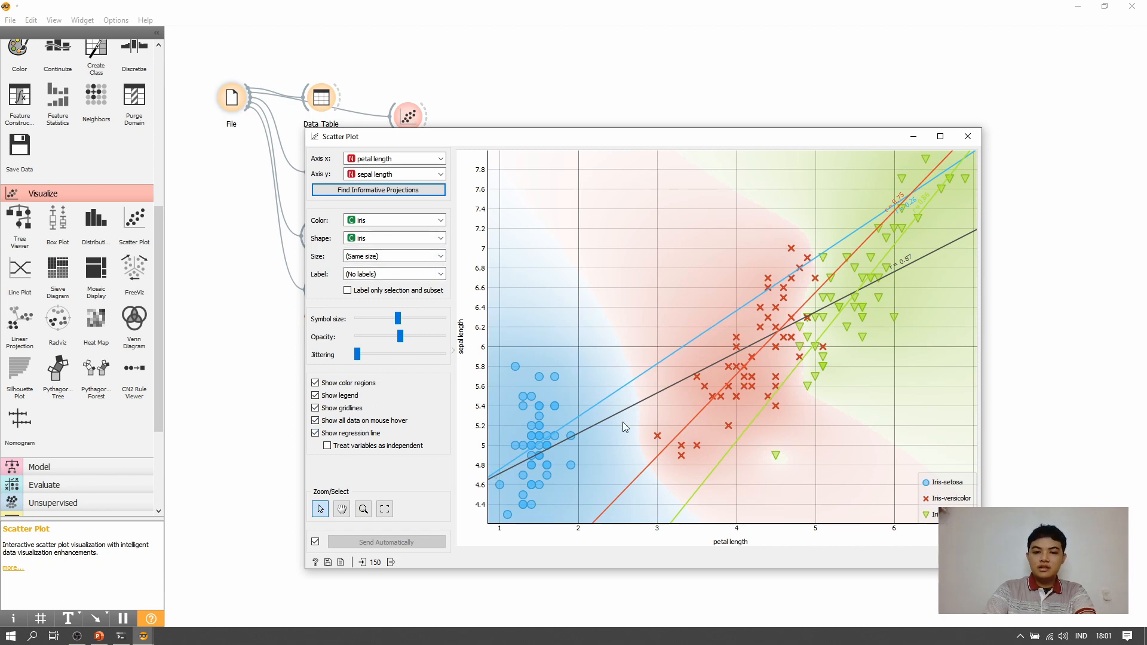
- Compare the regression display by switching the colour to (Same color) and restoring it to iris
left_click(388, 220)
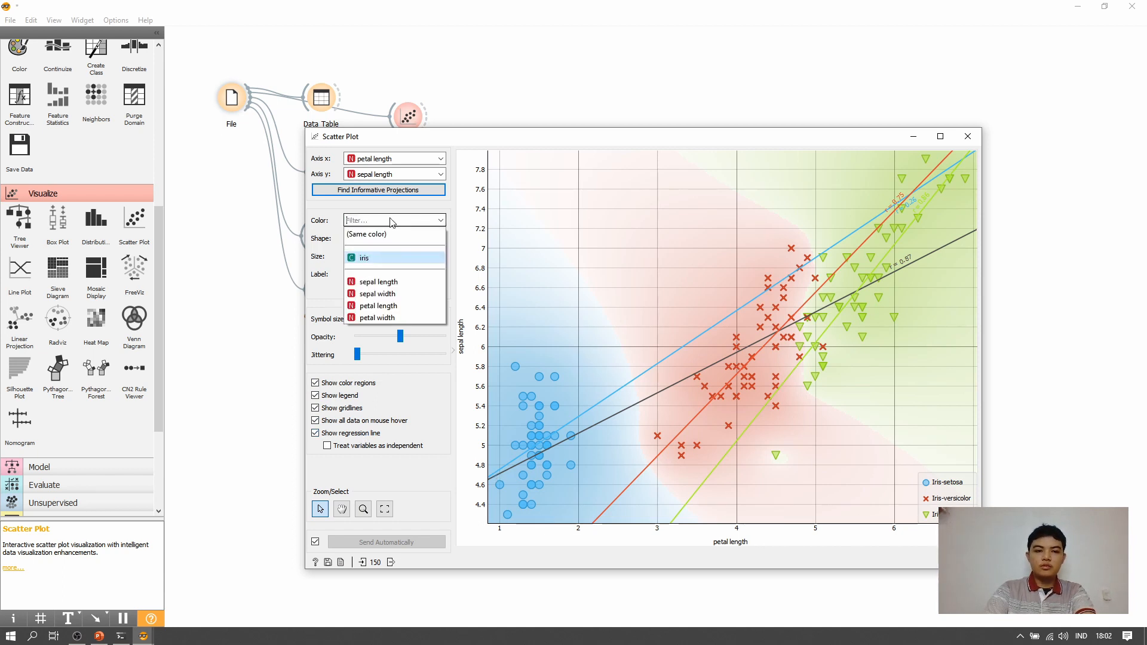
left_click(389, 233)
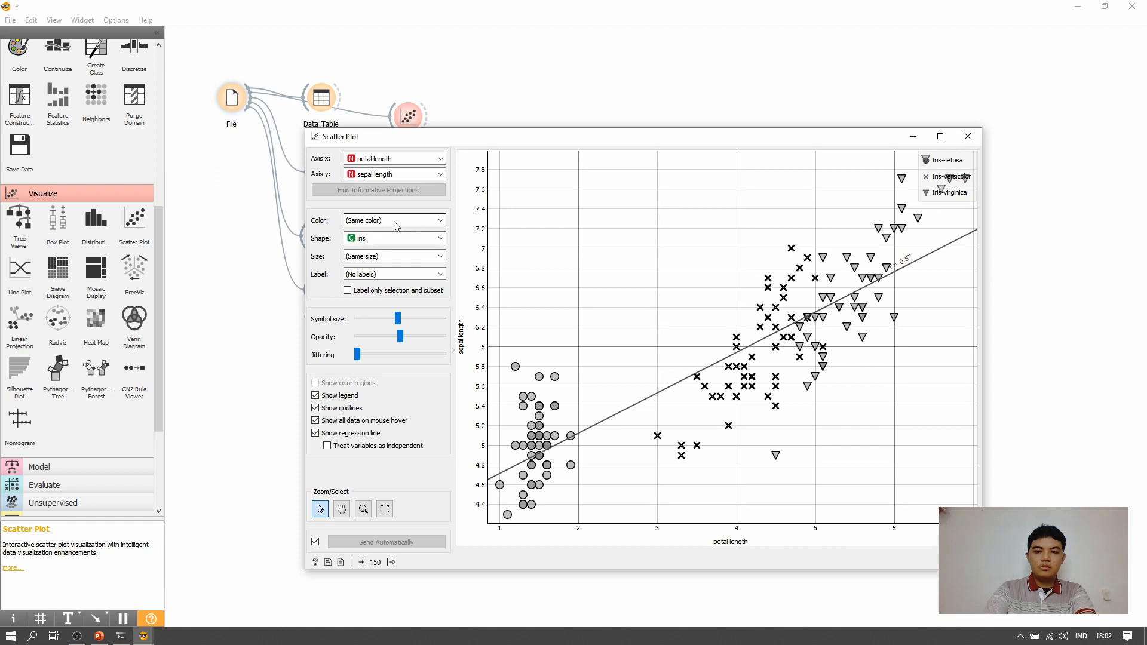
left_click(393, 227)
left_click(365, 256)
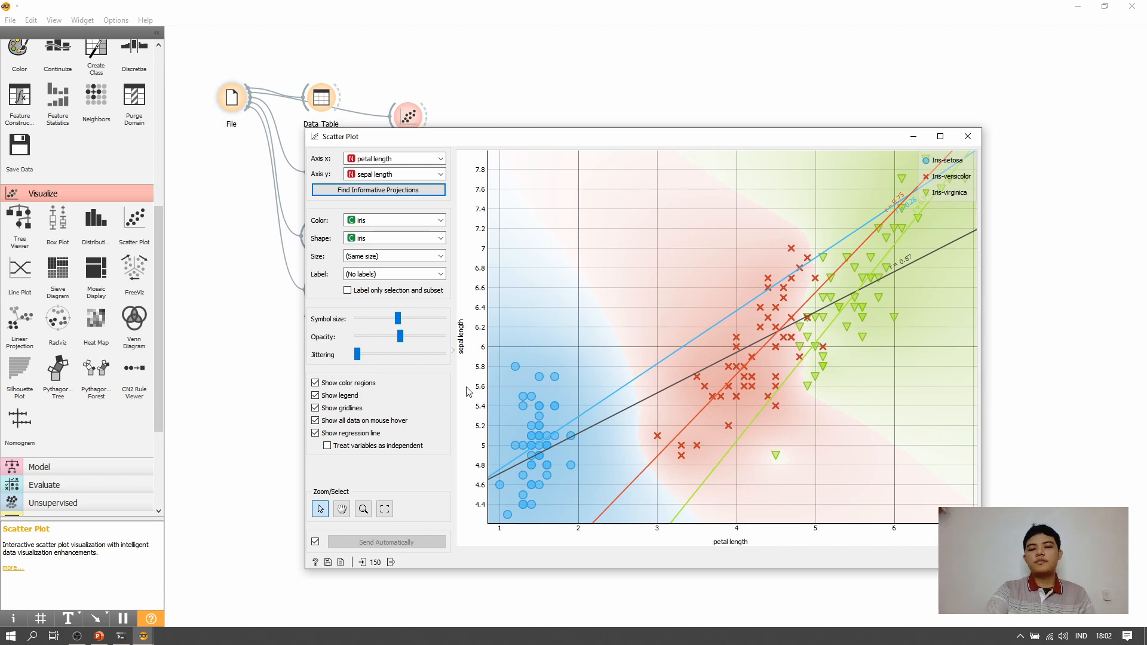
- Toggle the option to treat variables as independent on and off, and close the Scatter Plot widget
left_click(365, 447)
left_click(366, 447)
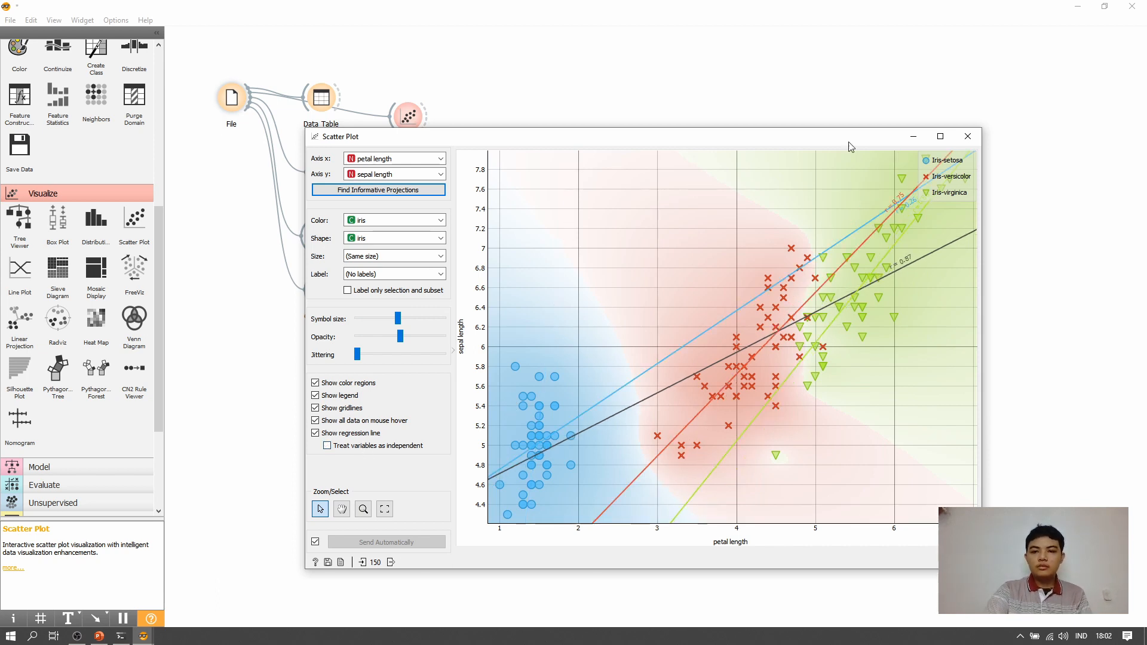
left_click(969, 138)
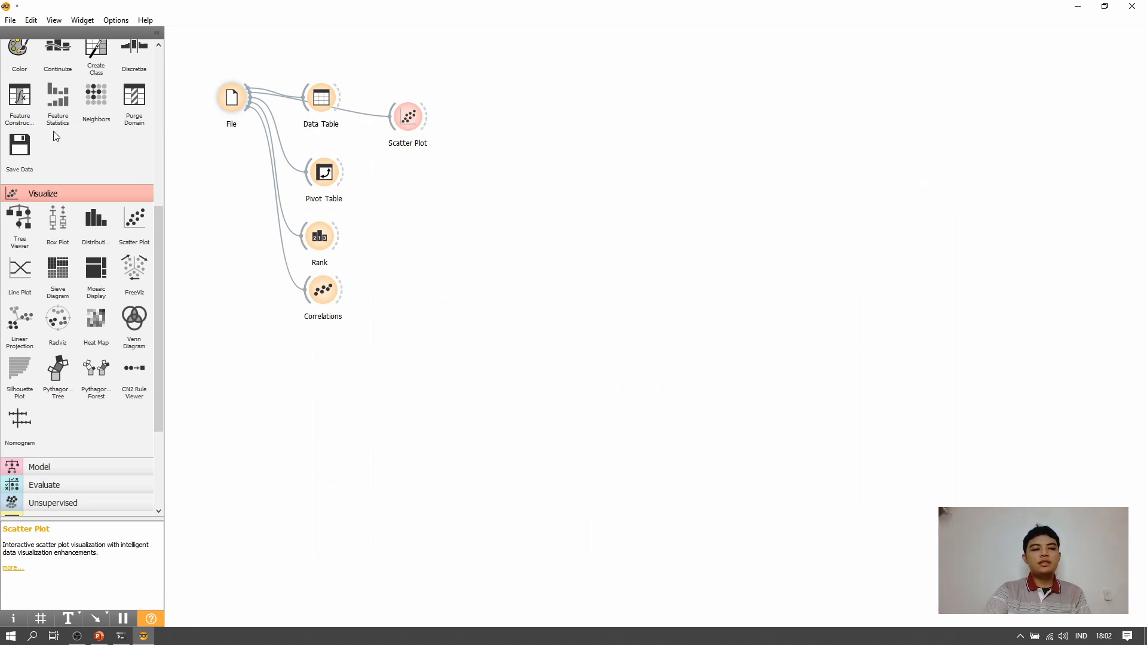
- Add a Distributions widget below Scatter Plot, connected to File's output, and open it
left_click(96, 232)
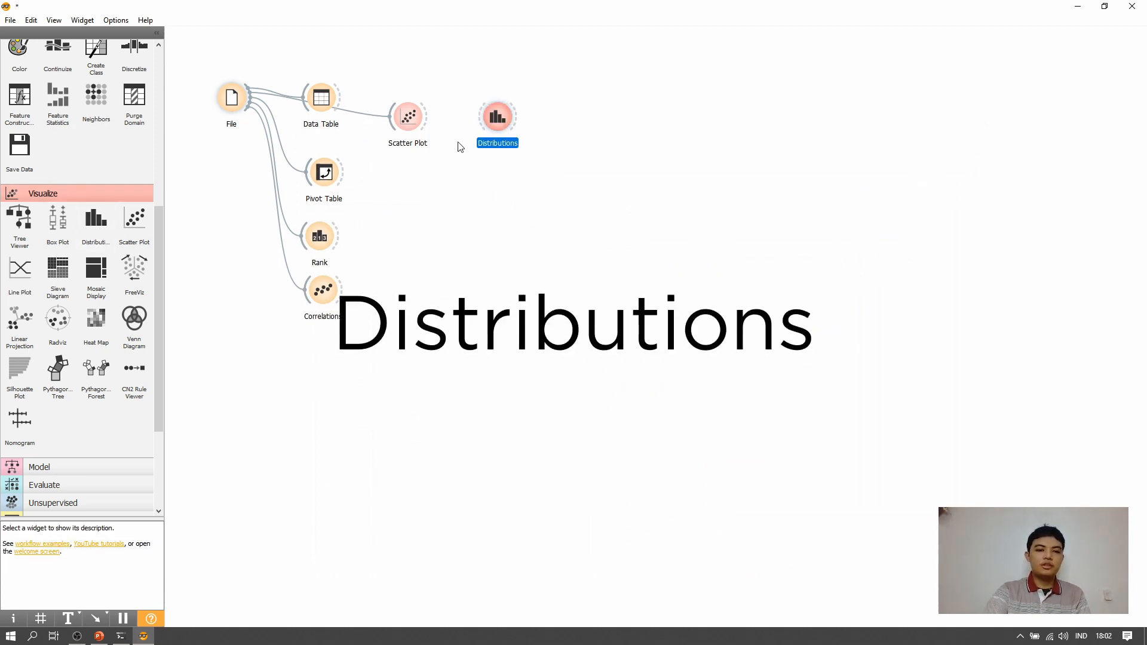
left_click_drag(487, 126, 248, 99)
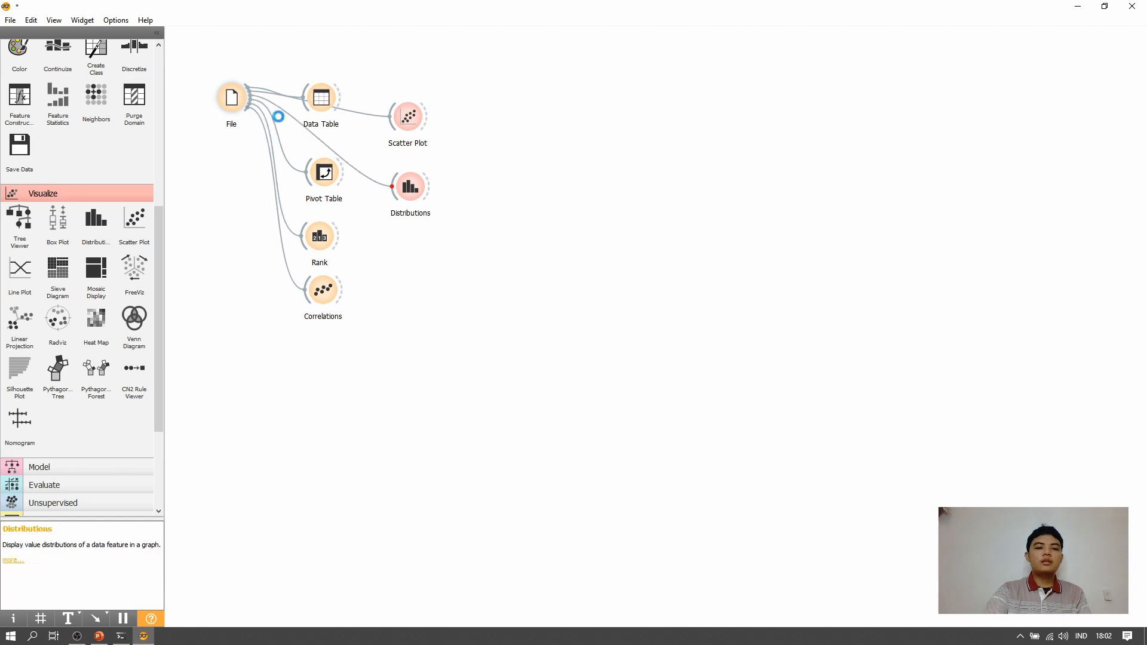
double_click(407, 189)
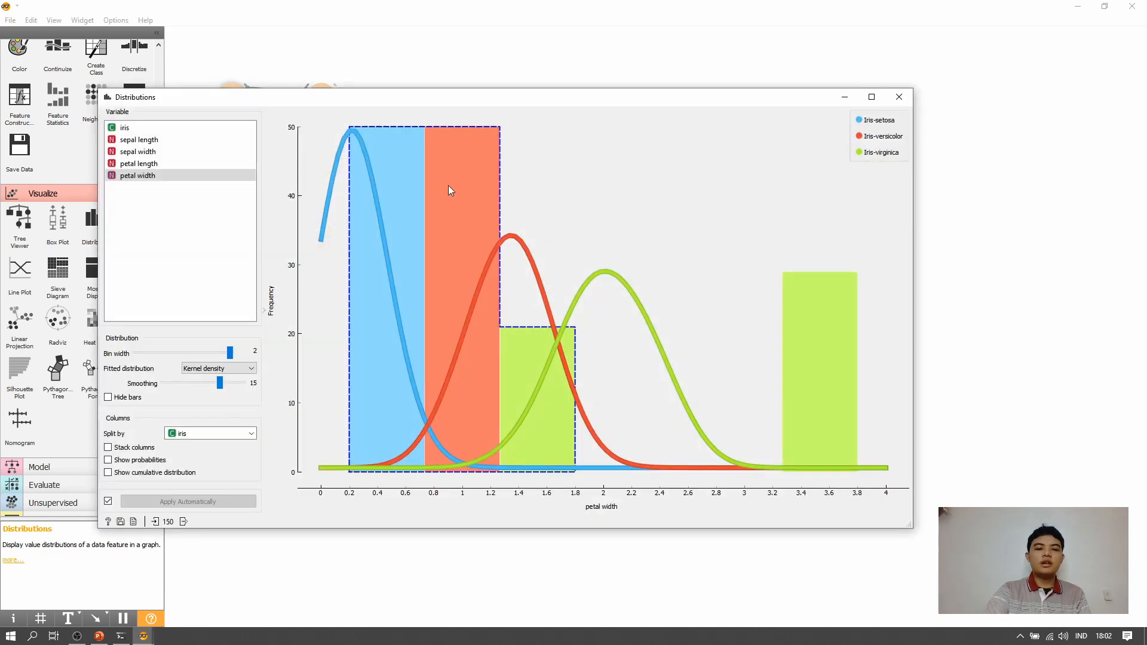
- Keep the Kernel density fit for petal width, set Split by to (None), and inspect the histogram bars
left_click(196, 367)
left_click(195, 368)
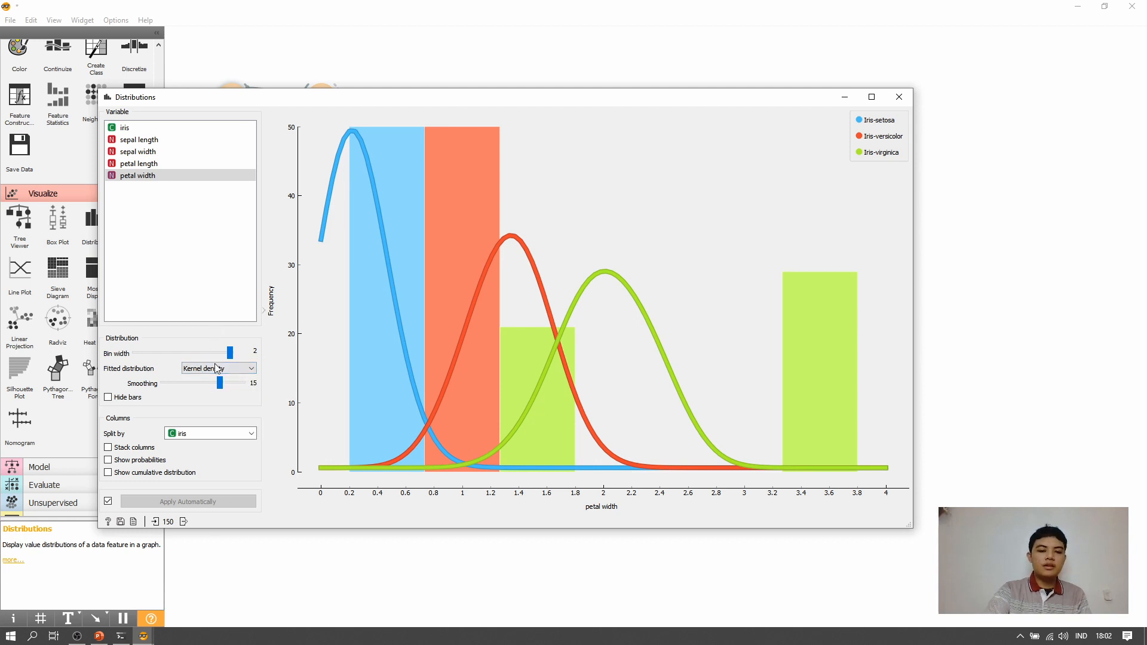
left_click(244, 440)
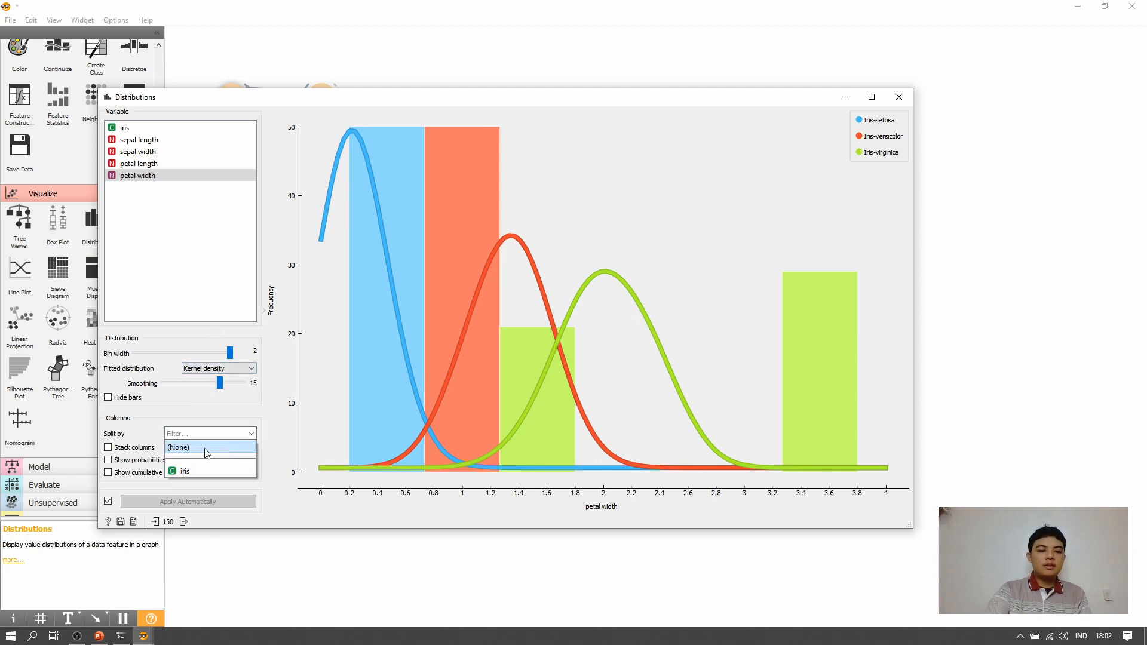
left_click(200, 446)
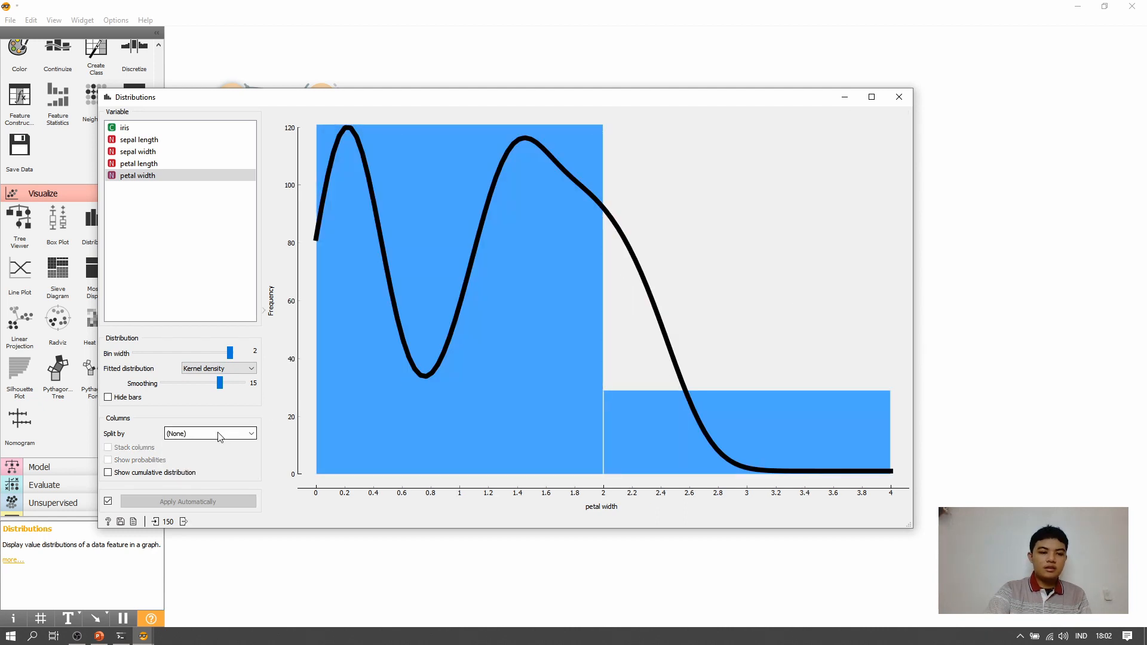
left_click(219, 436)
left_click(219, 437)
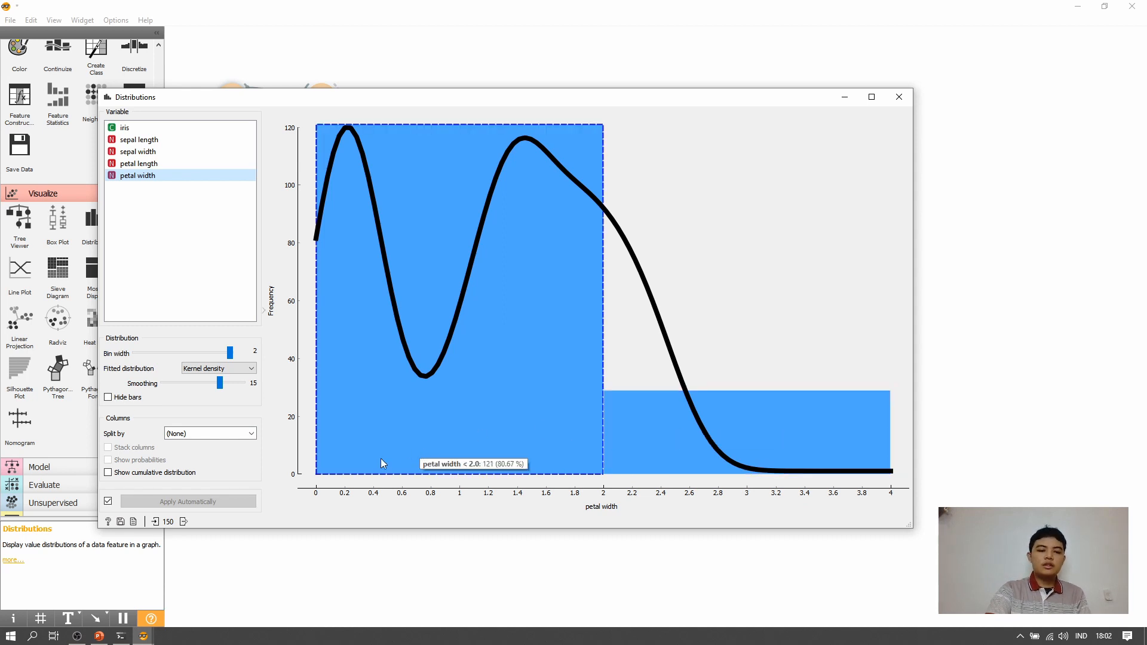
mouse_move(818, 469)
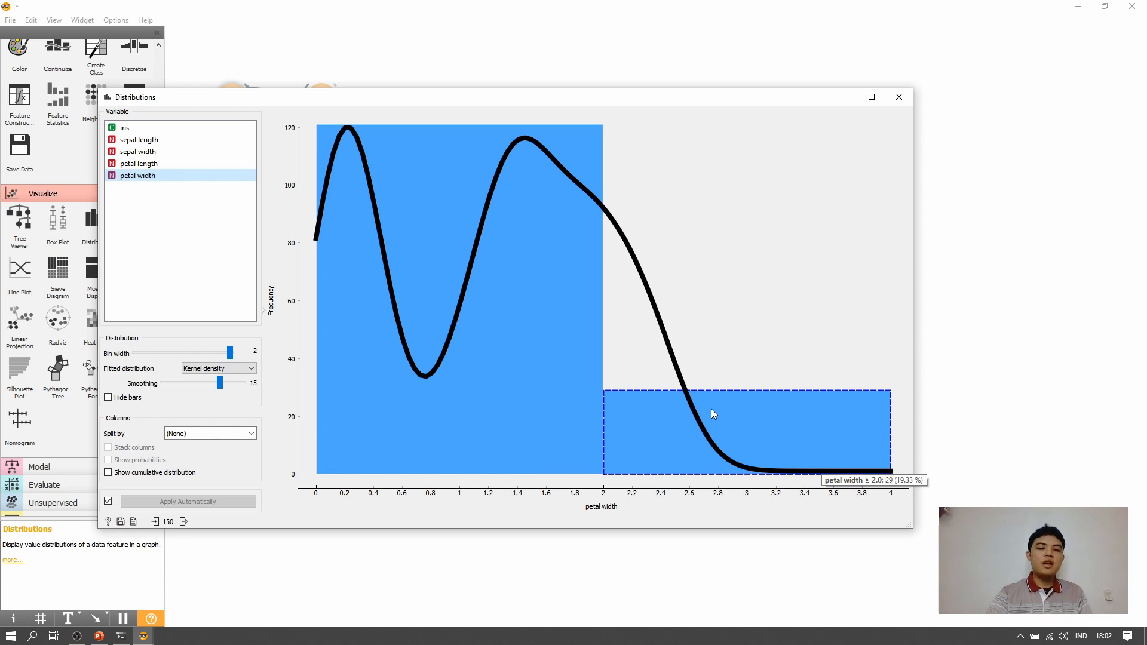
- Split the petal width distribution by iris and inspect the bars and density curves of each class
left_click(251, 434)
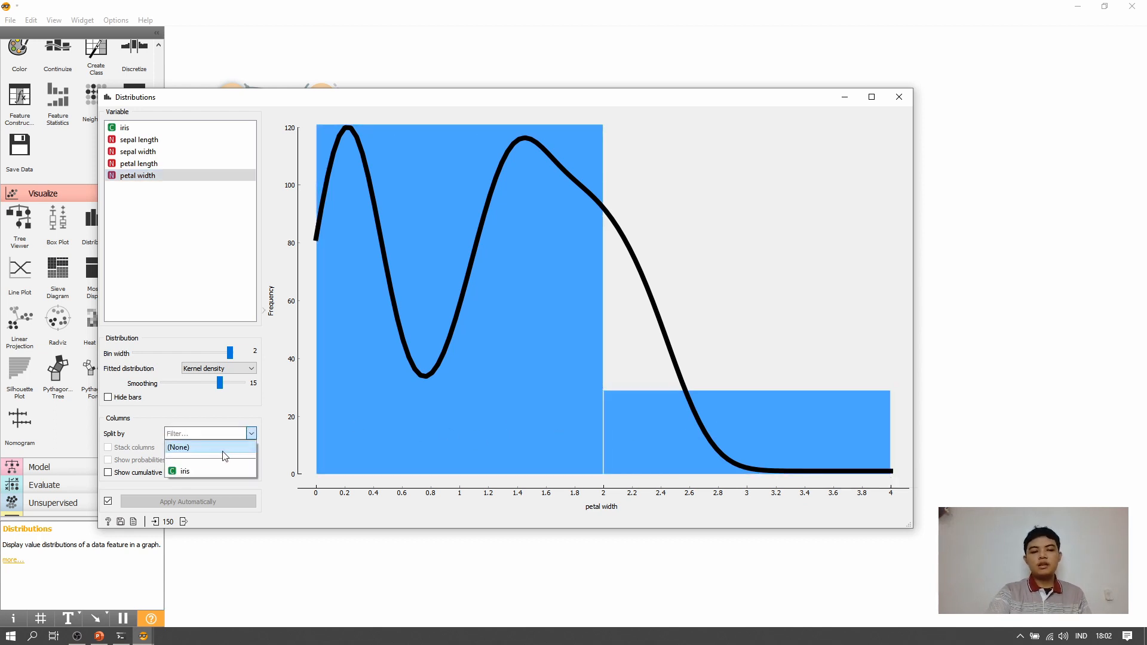
left_click(217, 465)
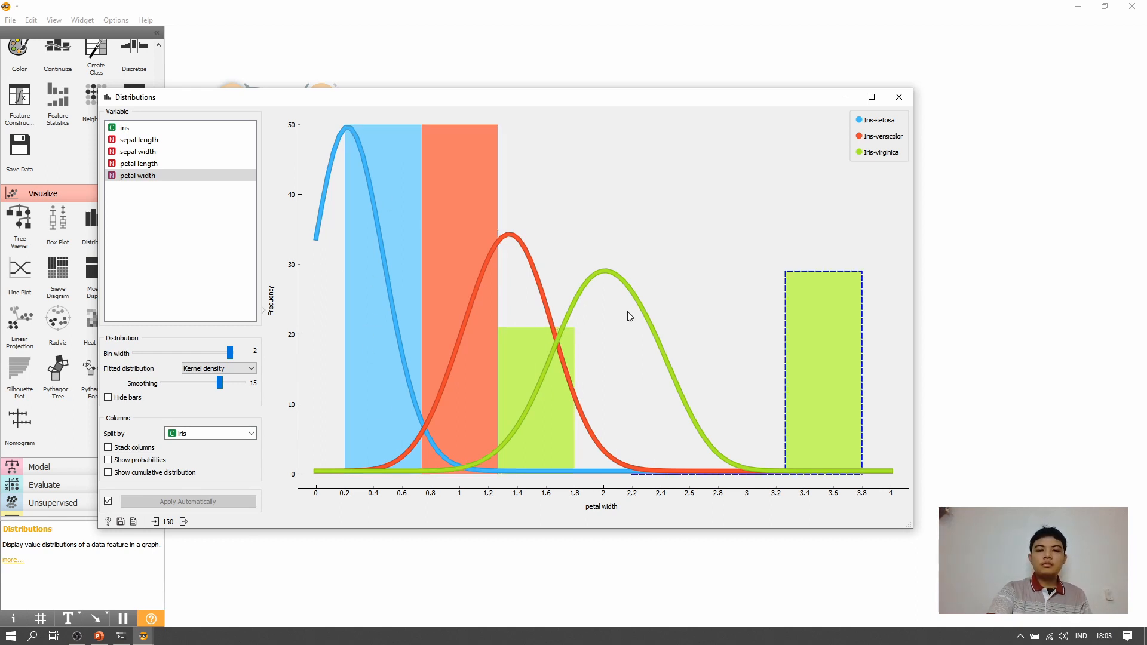
mouse_move(628, 315)
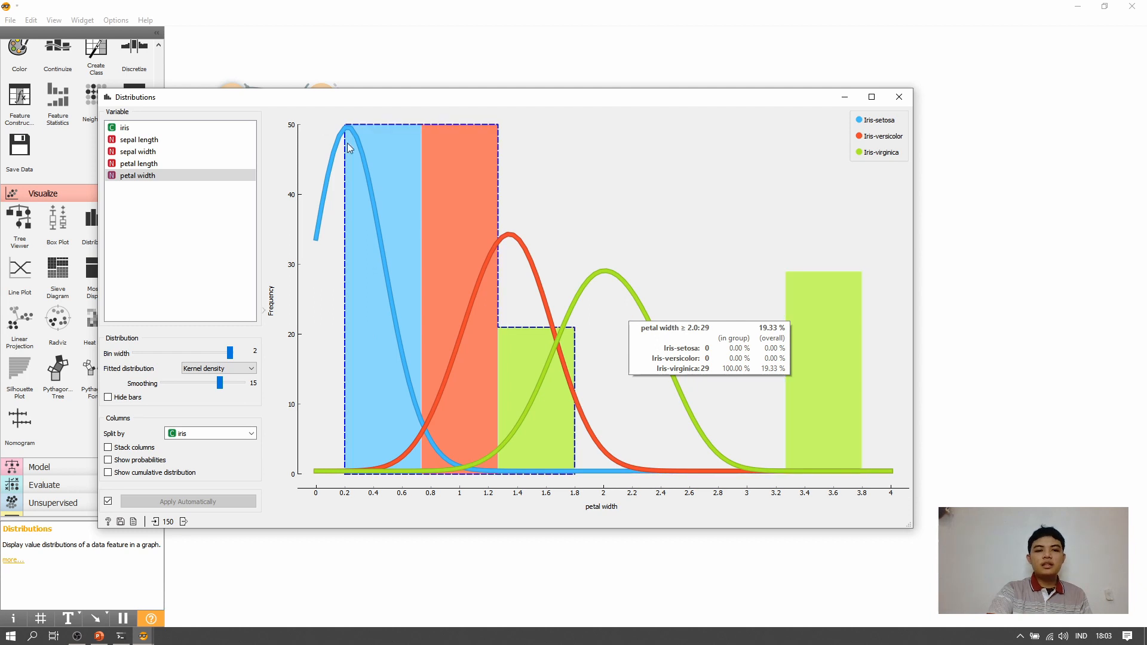
mouse_move(518, 244)
mouse_move(657, 283)
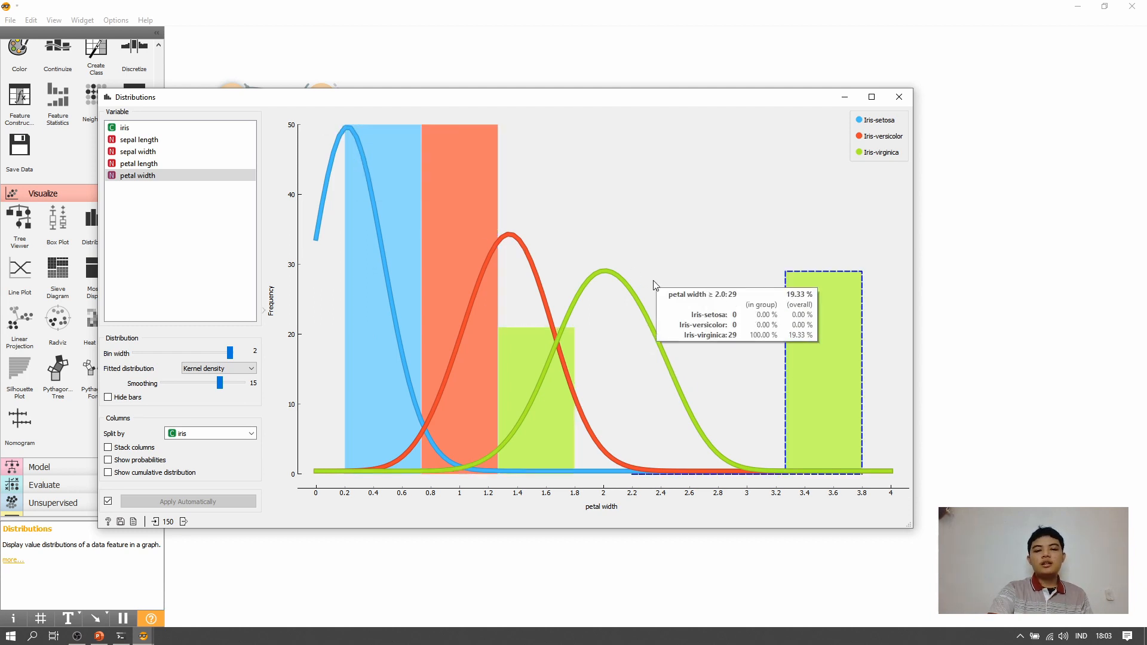
mouse_move(390, 305)
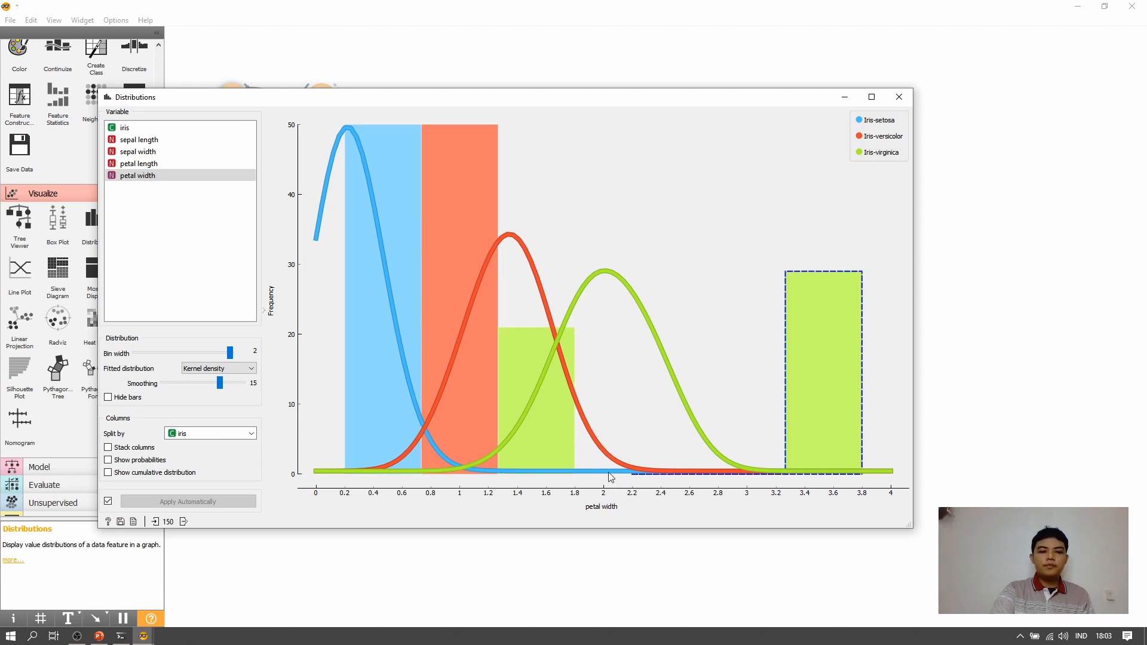
- Show the class-split distributions of petal length, sepal width and sepal length in turn
left_click(194, 165)
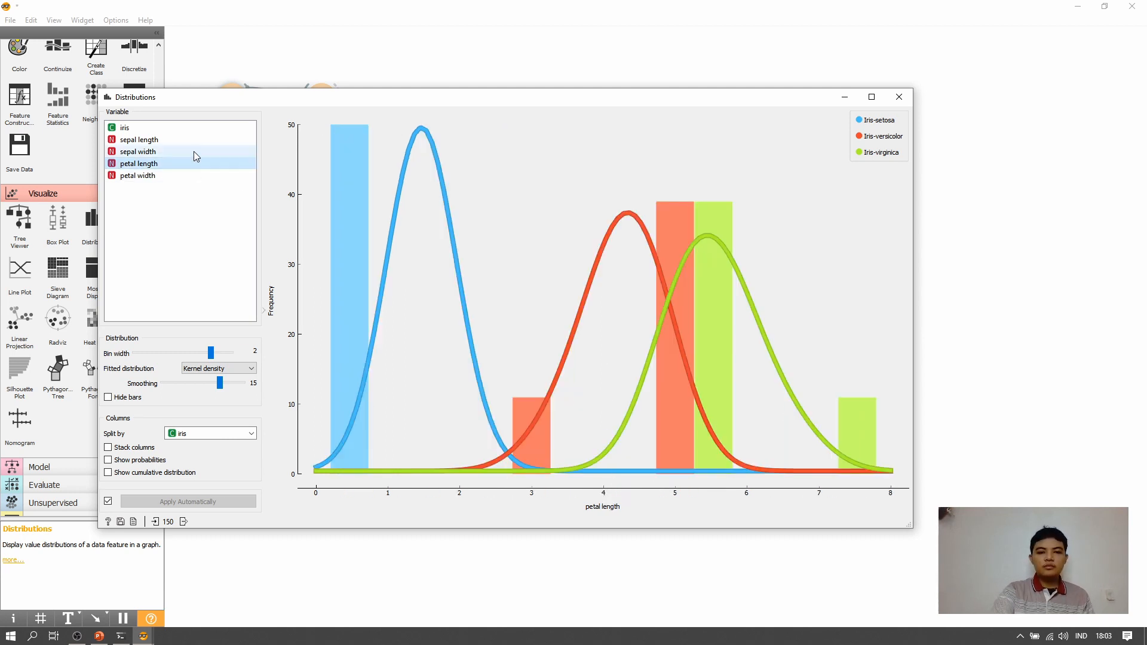
left_click(194, 152)
left_click(195, 140)
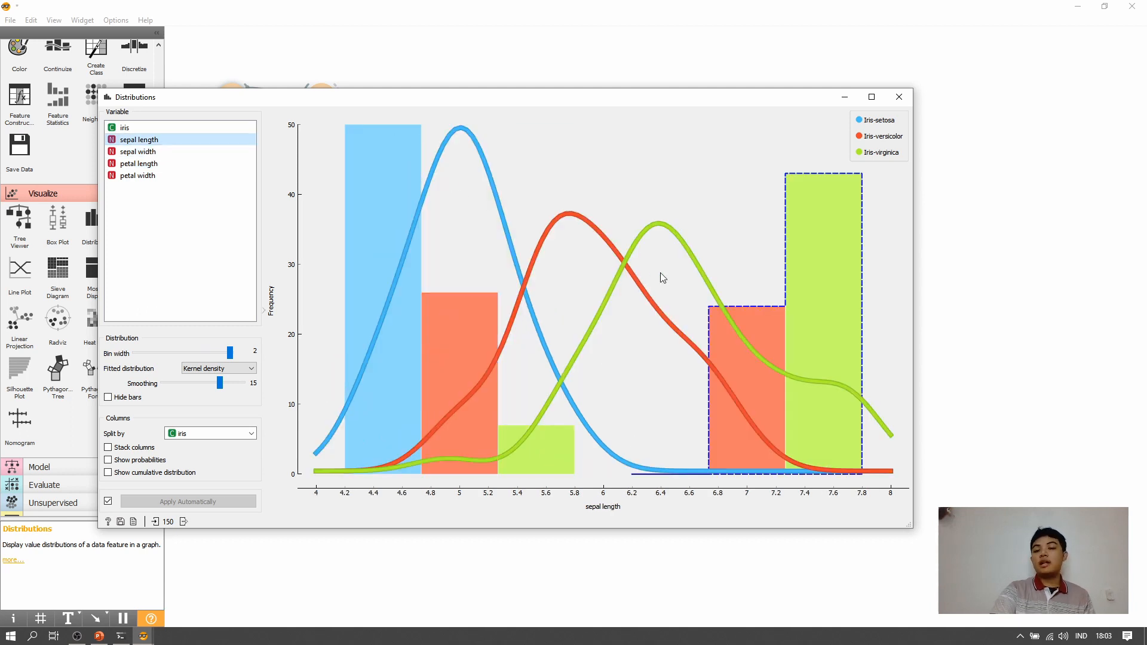
- Compare the Normal and Beta fits for sepal length, restore Kernel density, and close the Distributions widget
left_click(224, 371)
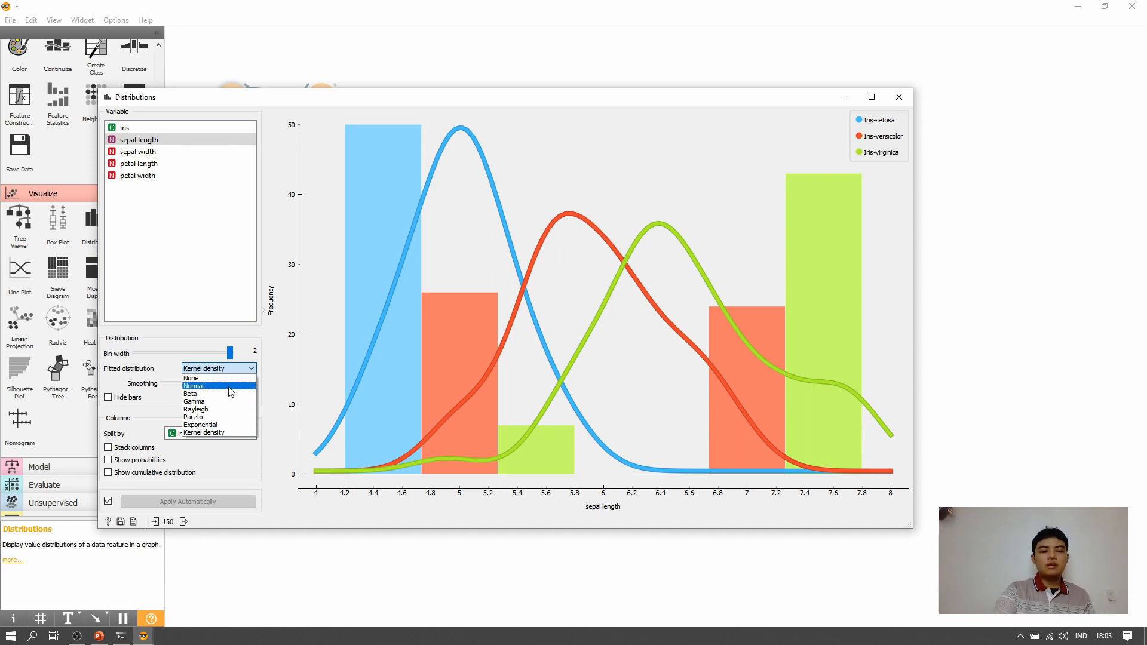
left_click(231, 386)
left_click(233, 382)
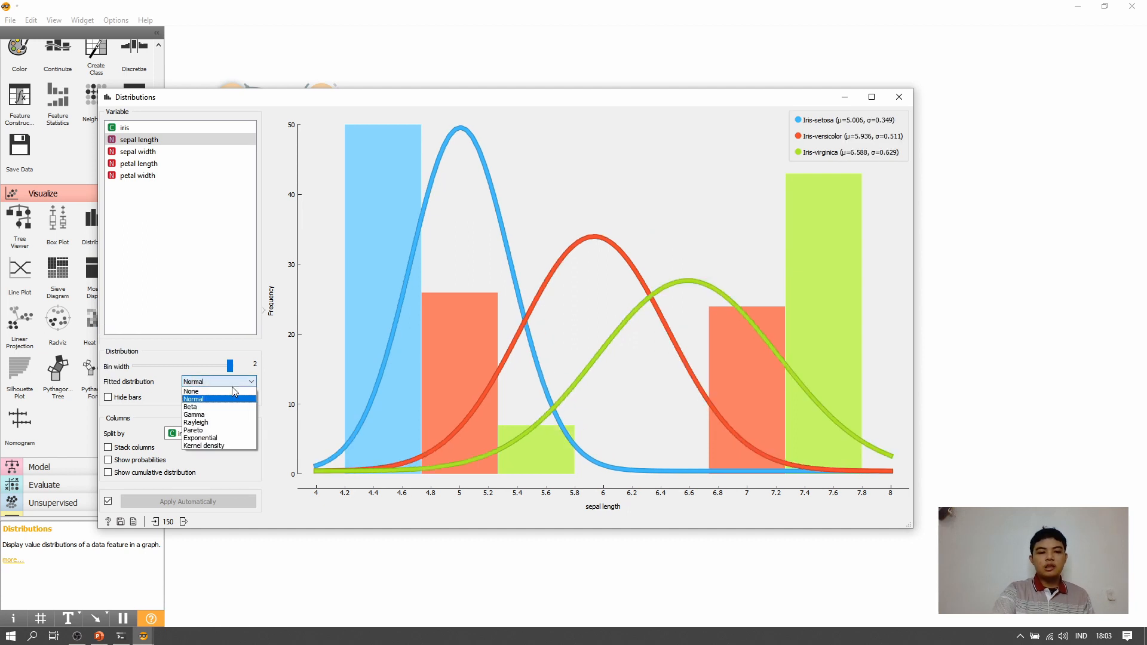
left_click(232, 407)
left_click(232, 381)
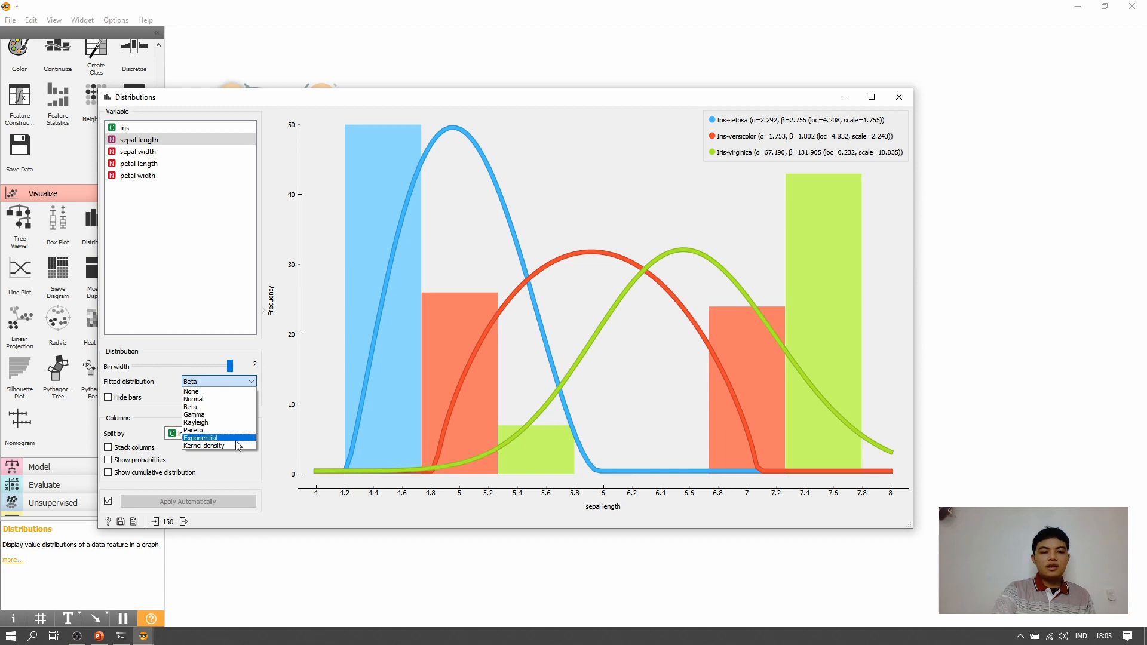
left_click(235, 445)
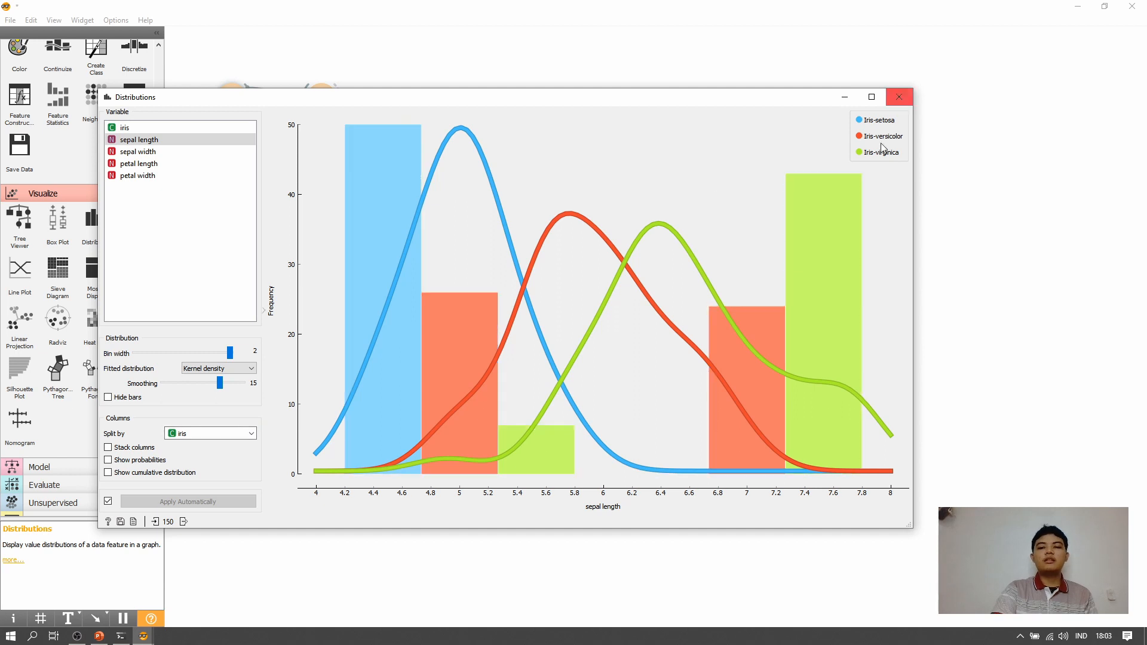
left_click(899, 97)
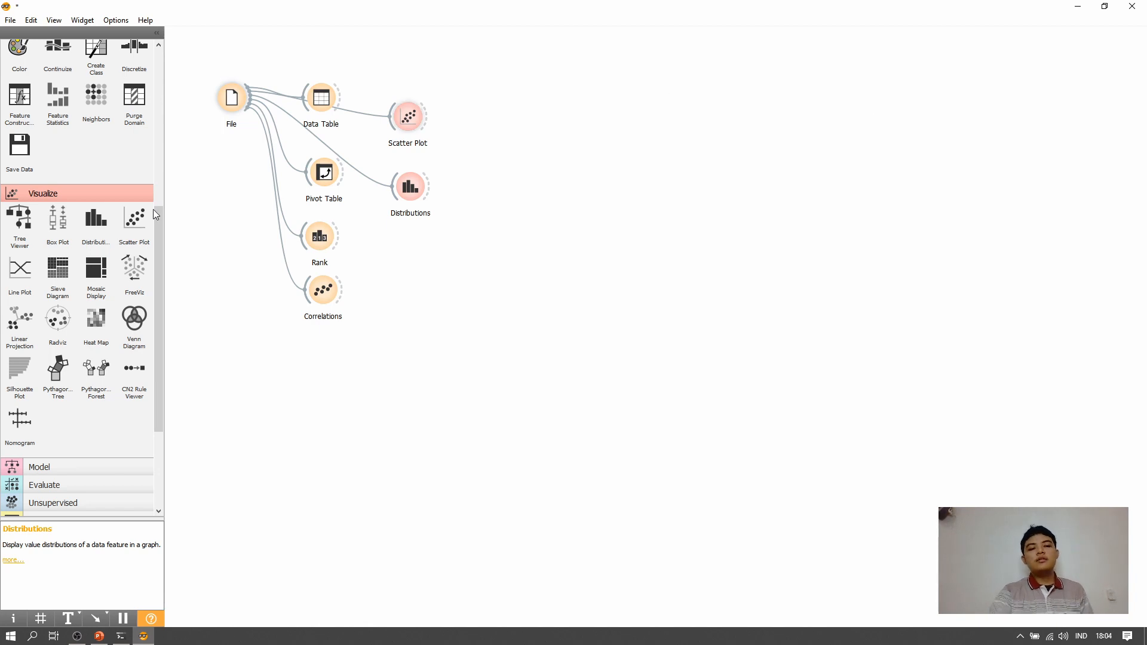
- Add a Box Plot widget below Distributions, connected to File's output, and open it
left_click(57, 221)
left_click_drag(491, 194, 245, 100)
double_click(407, 254)
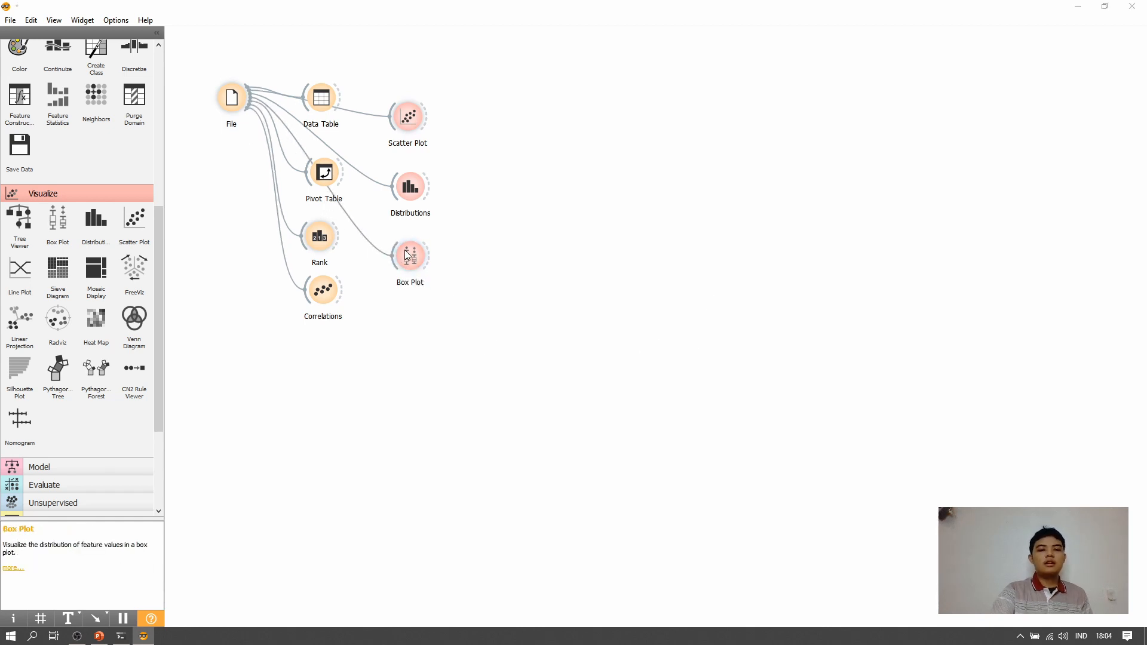
left_click_drag(442, 69, 608, 98)
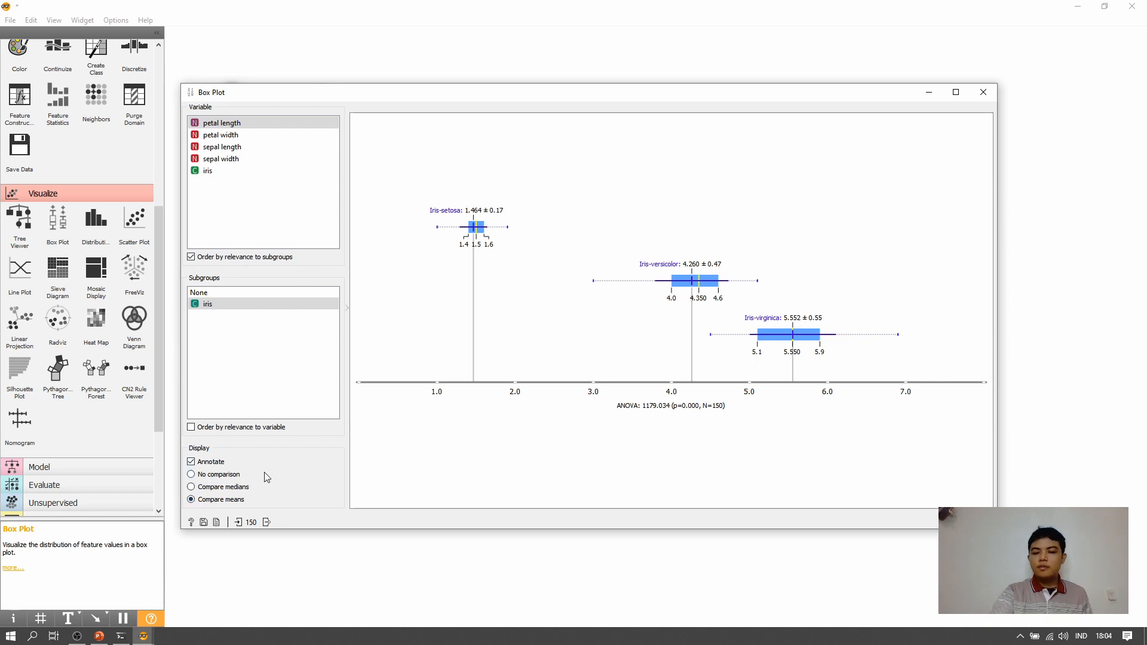
- Compare the petal length box plots with No comparison and Compare medians, returning to Compare means
left_click(226, 476)
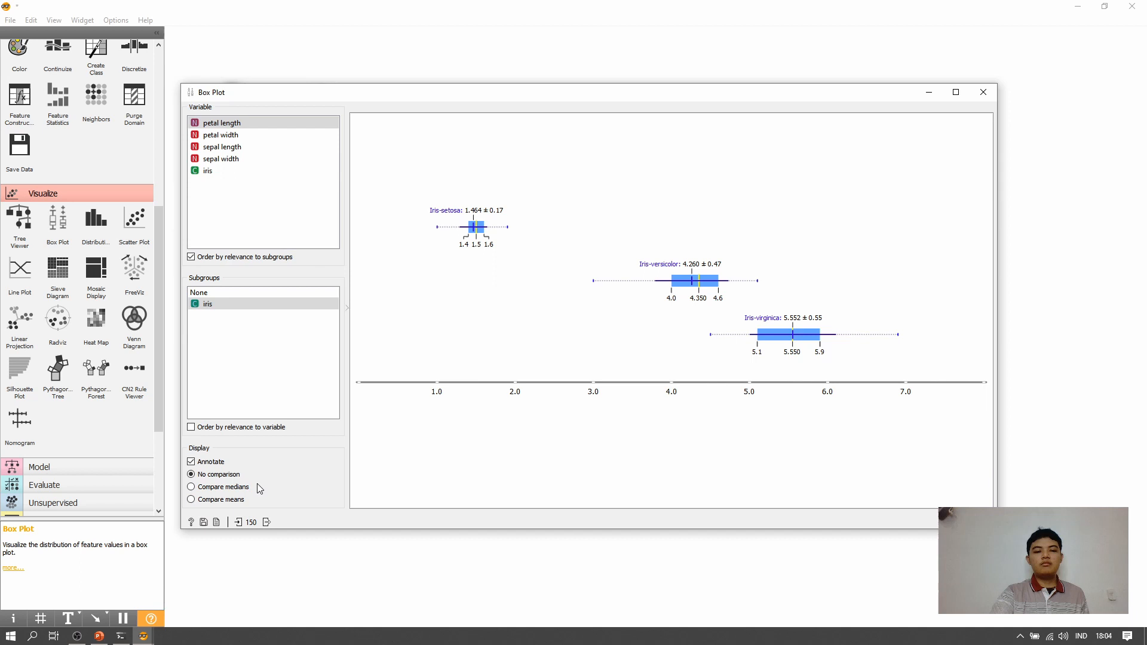
left_click(224, 489)
left_click(228, 501)
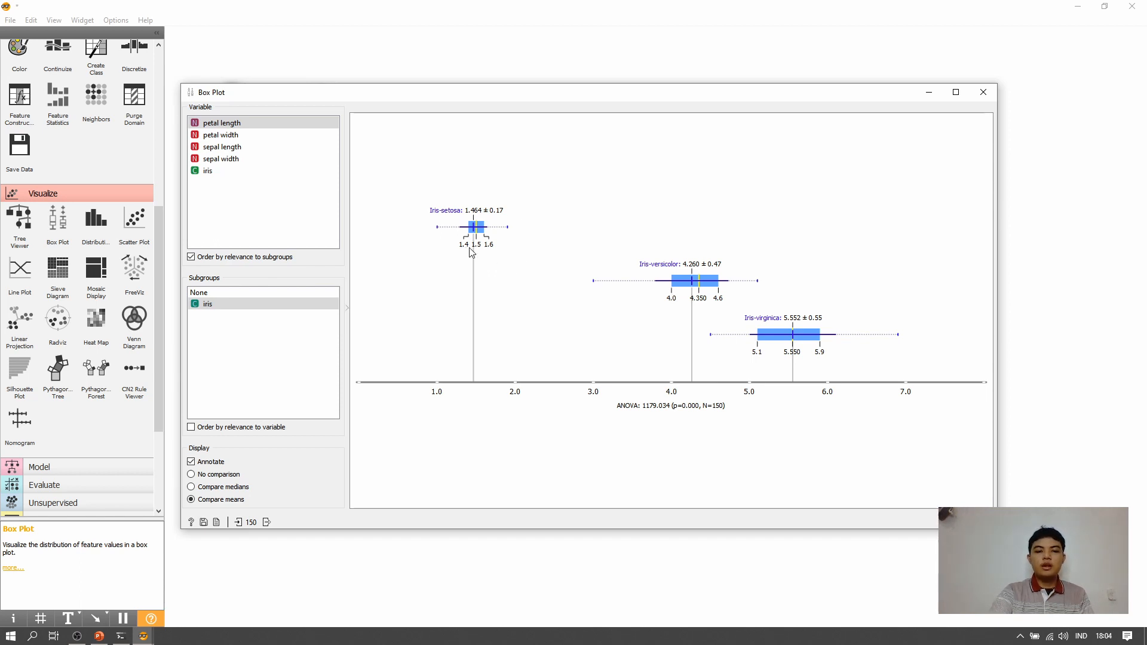
- View the box plots of petal width, sepal length and sepal width by iris, and close the Box Plot widget
left_click(315, 136)
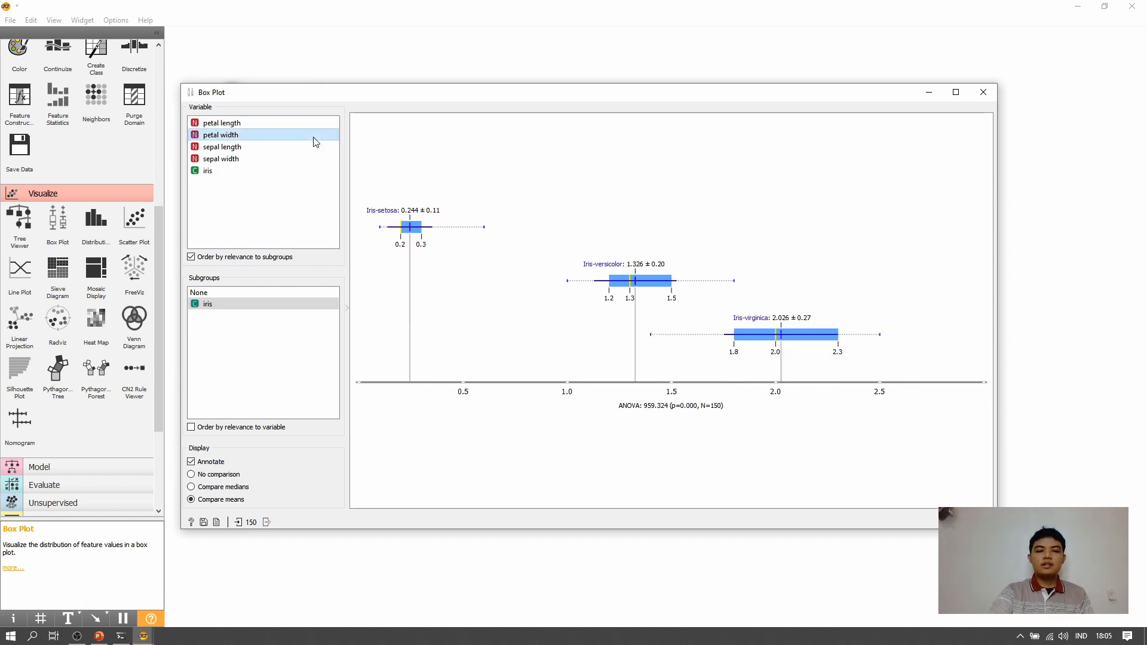
left_click(310, 148)
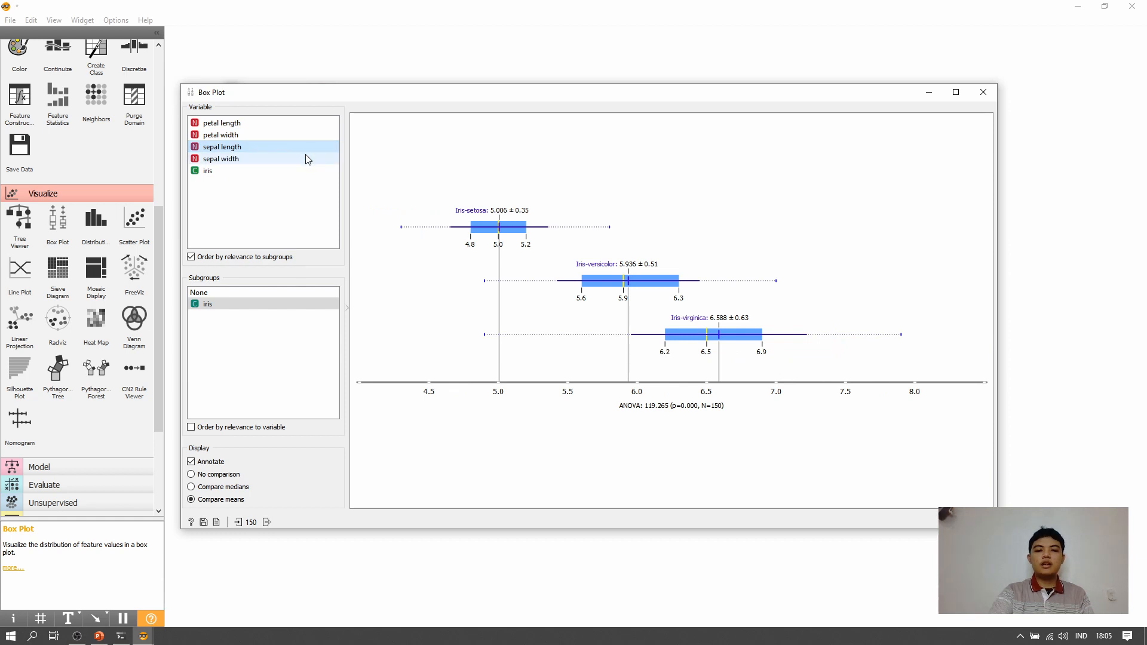
left_click(308, 159)
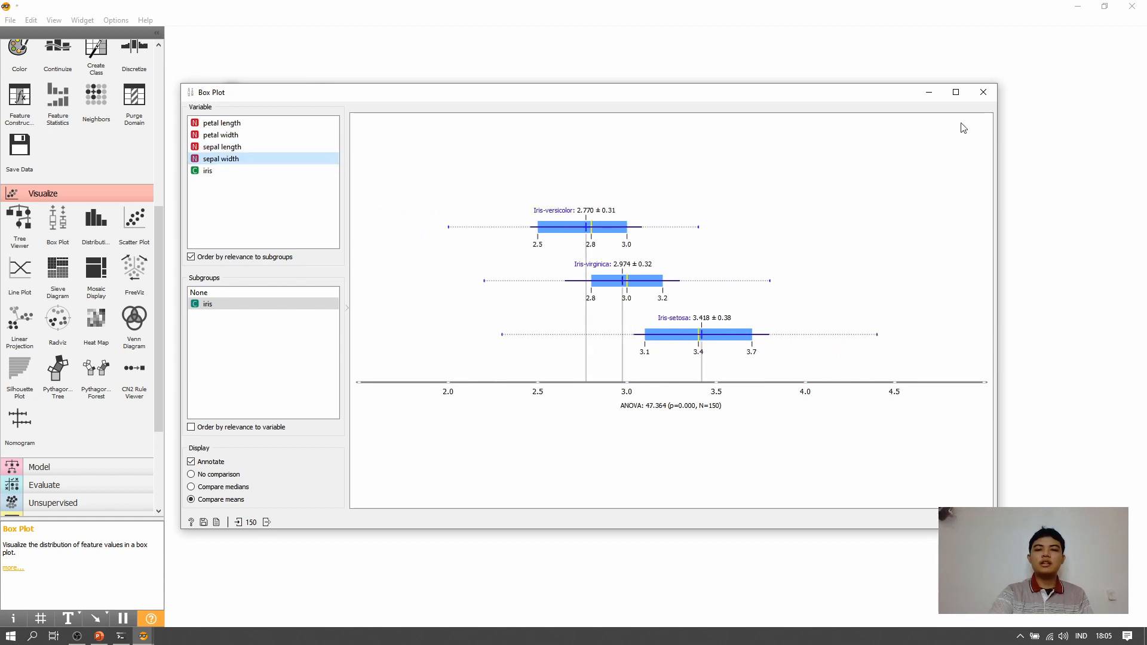
left_click(983, 92)
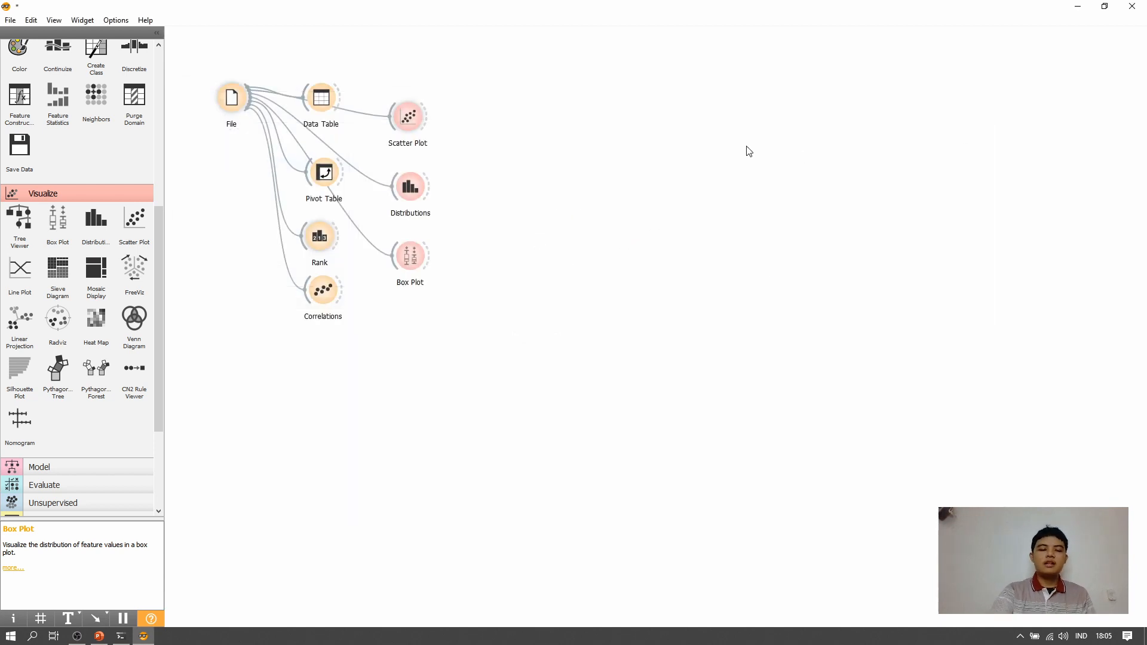
- Add a Feature Statistics widget beside Box Plot, connected to File's output, and open it
scroll(117, 174, "up", 5)
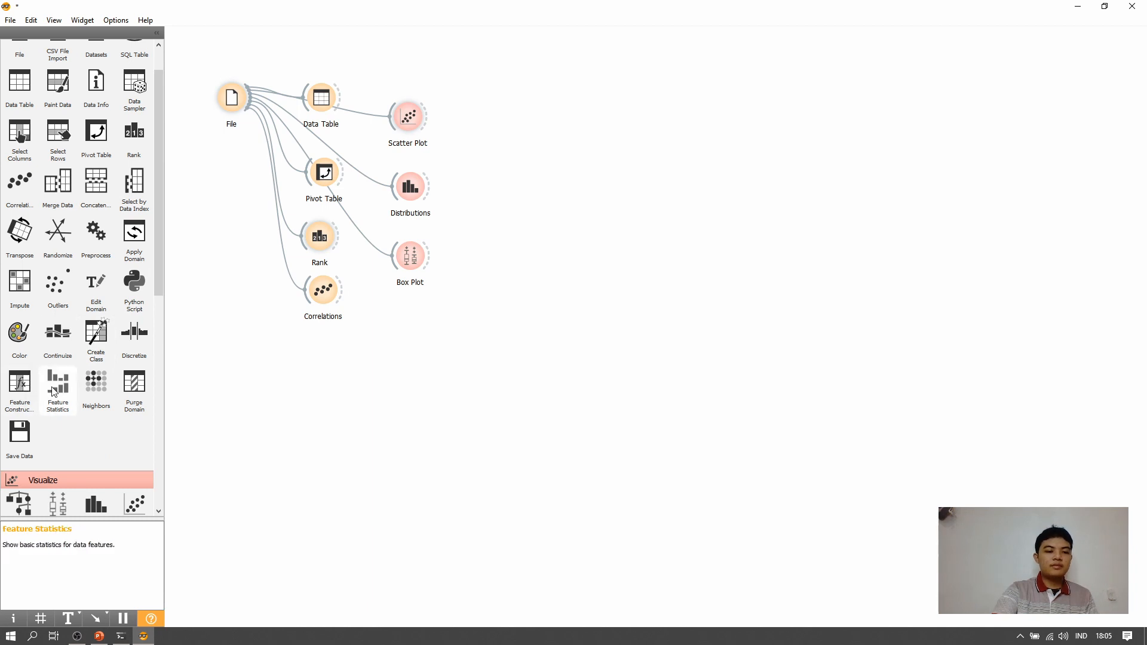
mouse_move(54, 391)
left_mouse_down()
mouse_move(483, 275)
mouse_move(392, 226)
mouse_move(250, 98)
left_mouse_up()
double_click(489, 259)
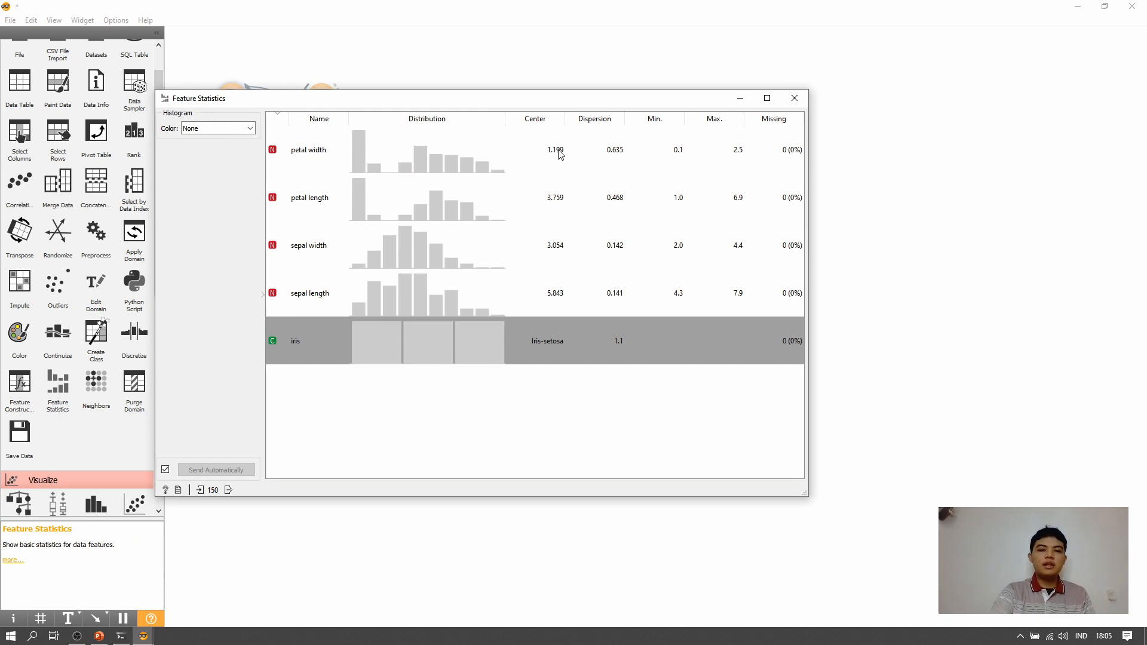
- Select the petal width row and colour the feature histograms by iris
left_click(671, 158)
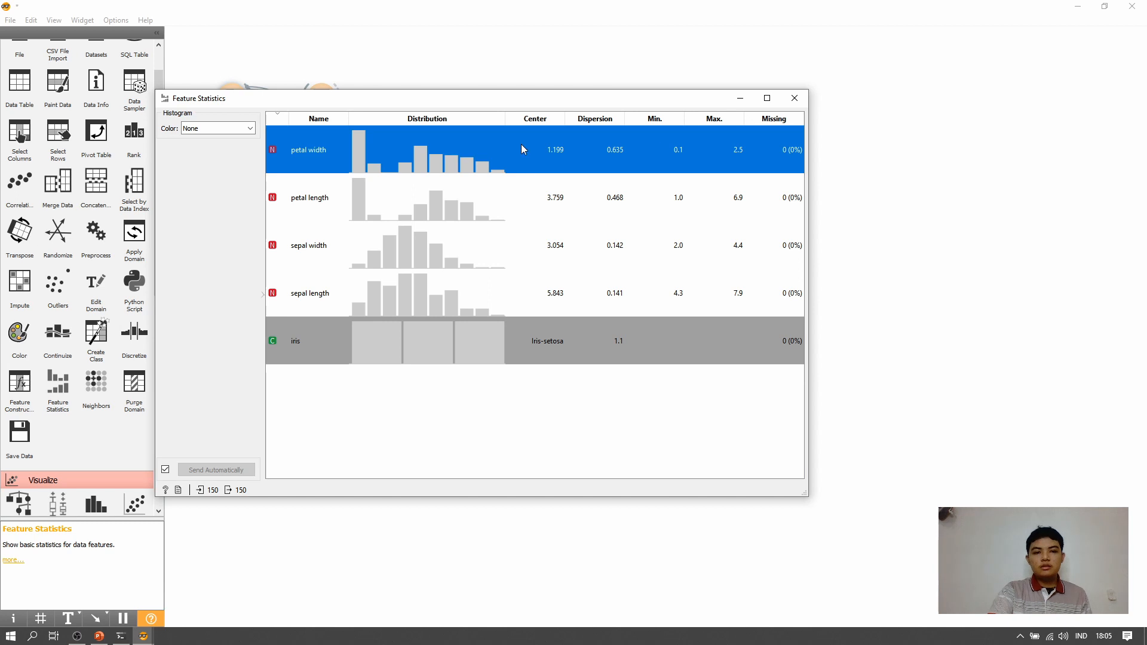
left_click(236, 129)
left_click(225, 167)
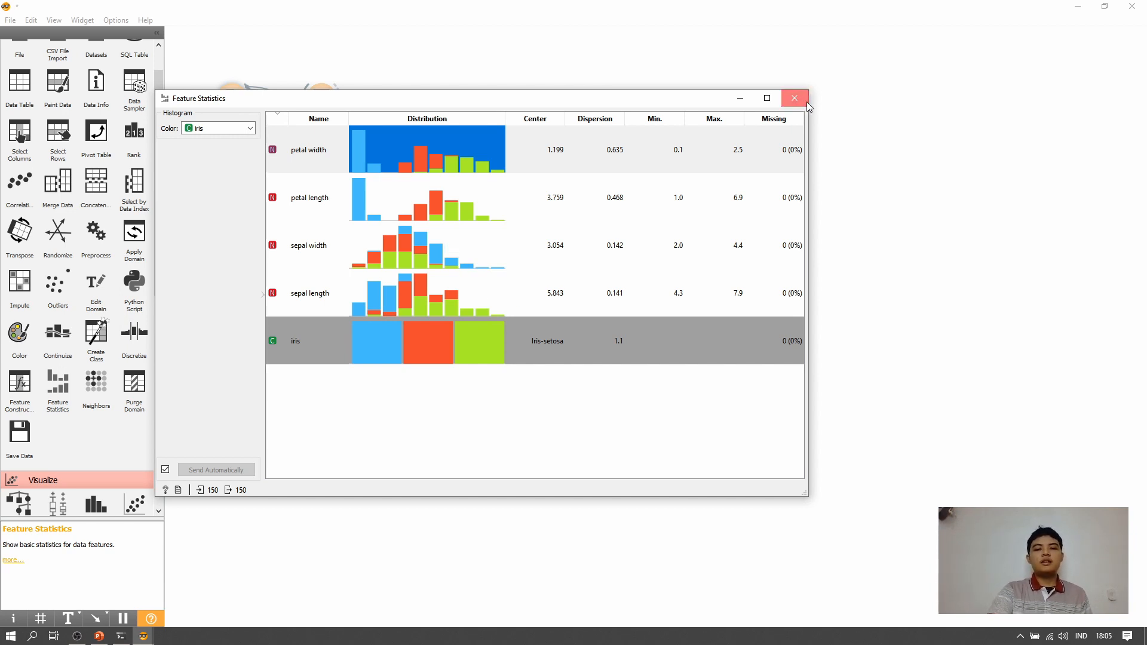
- Move the Feature Statistics window aside to view the workflow behind it, and close the widget
left_click_drag(695, 103, 899, 233)
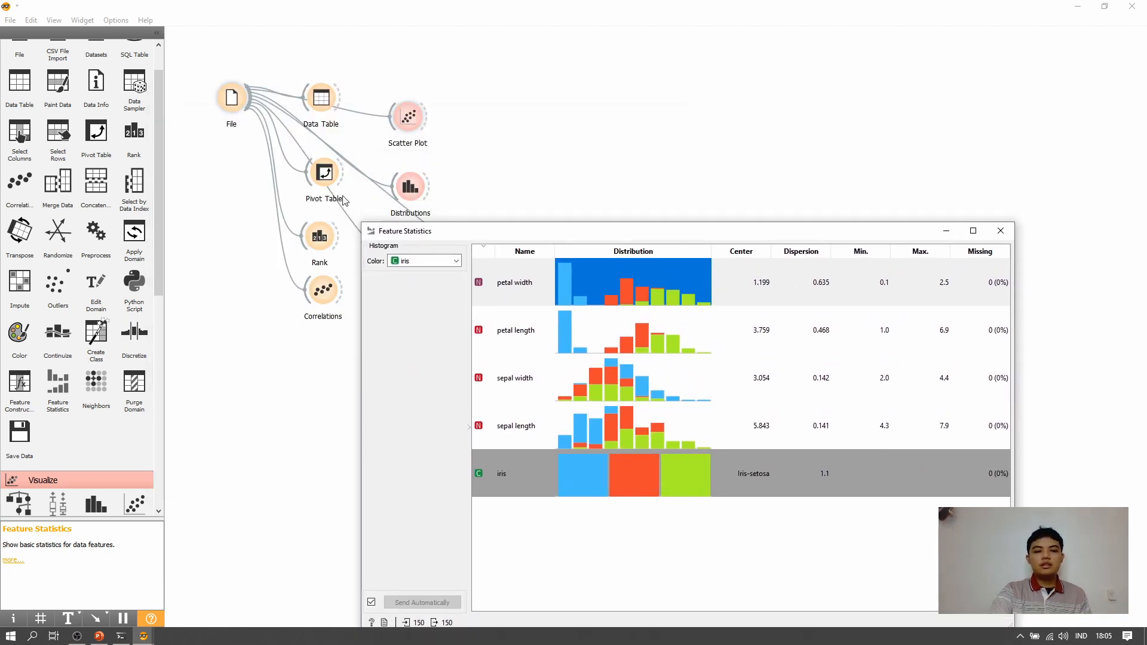
left_click_drag(636, 239, 545, 72)
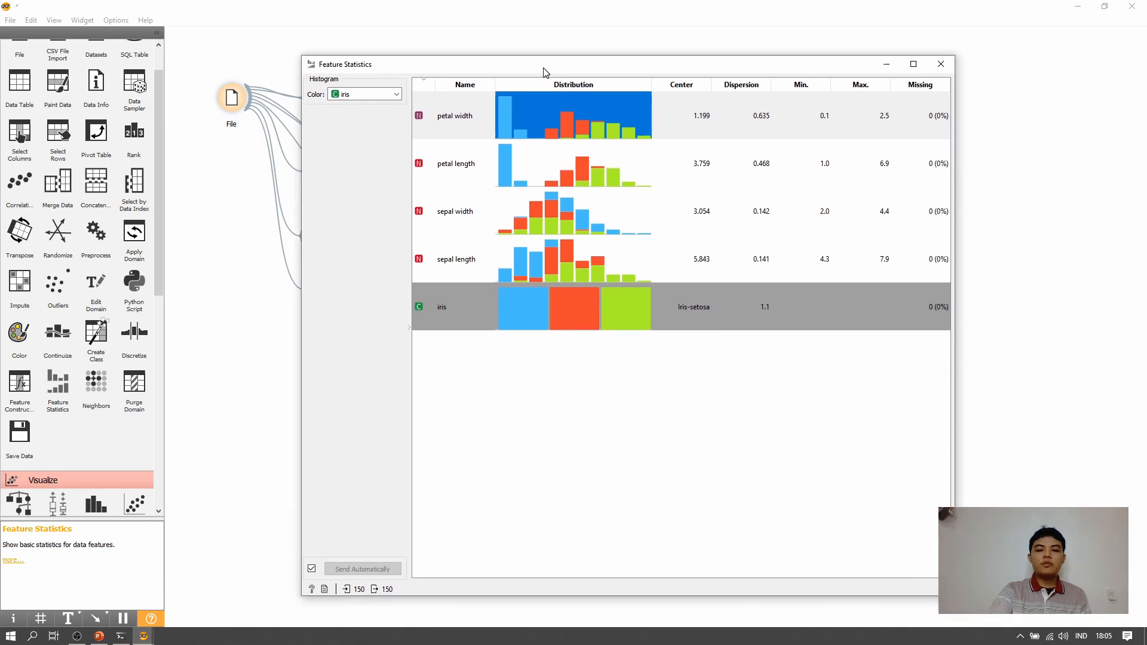
left_click(937, 64)
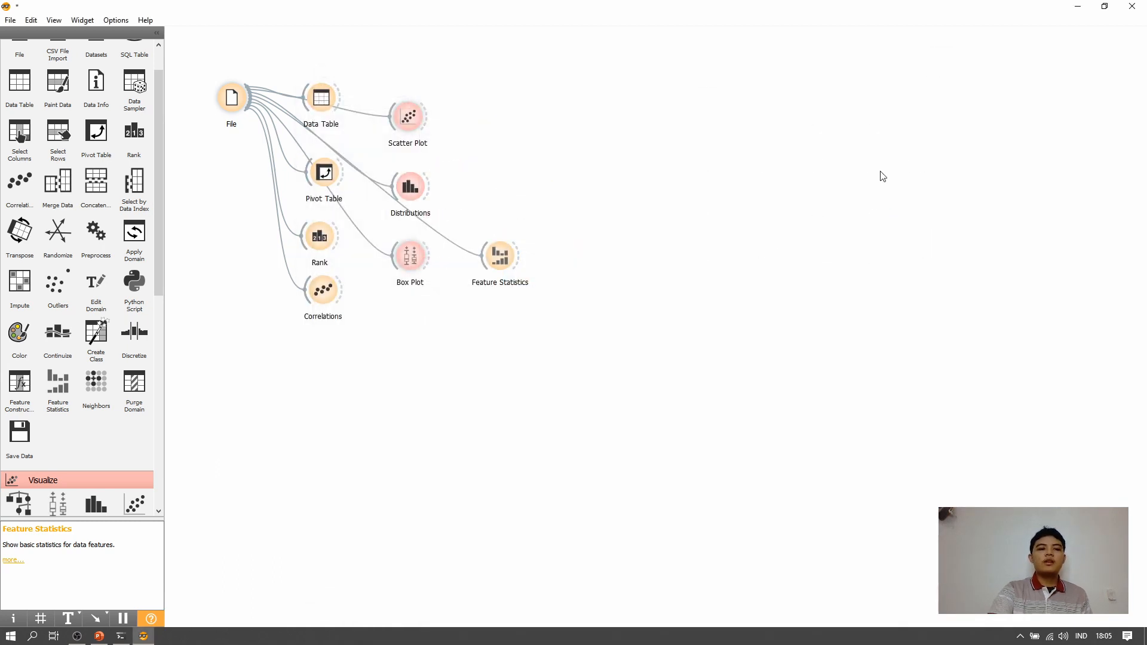